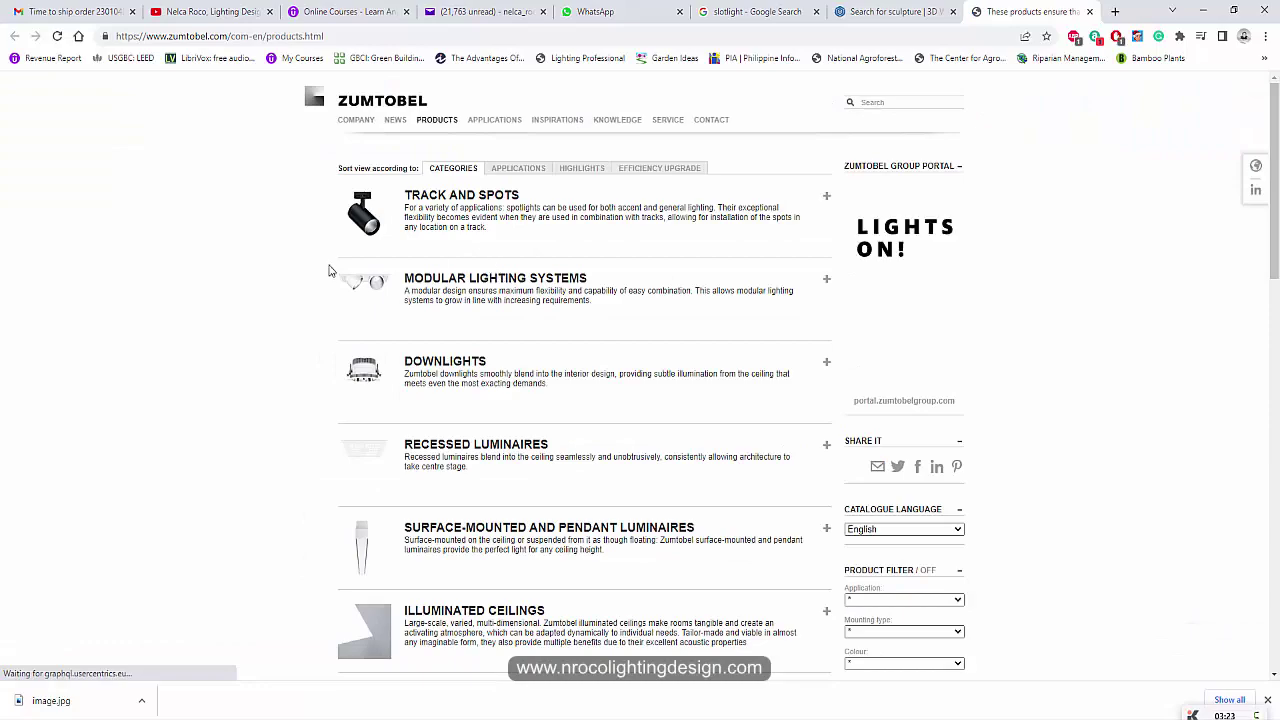
# Step: Find the SLOTLIGHT infinity recessed IP20/IP54 channel among Zumtobel's recessed luminaires and list its channels with light colour 3000 K and 4000 K
pyautogui.scroll(-2, 475, 455)
pyautogui.scroll(-2, 490, 400)
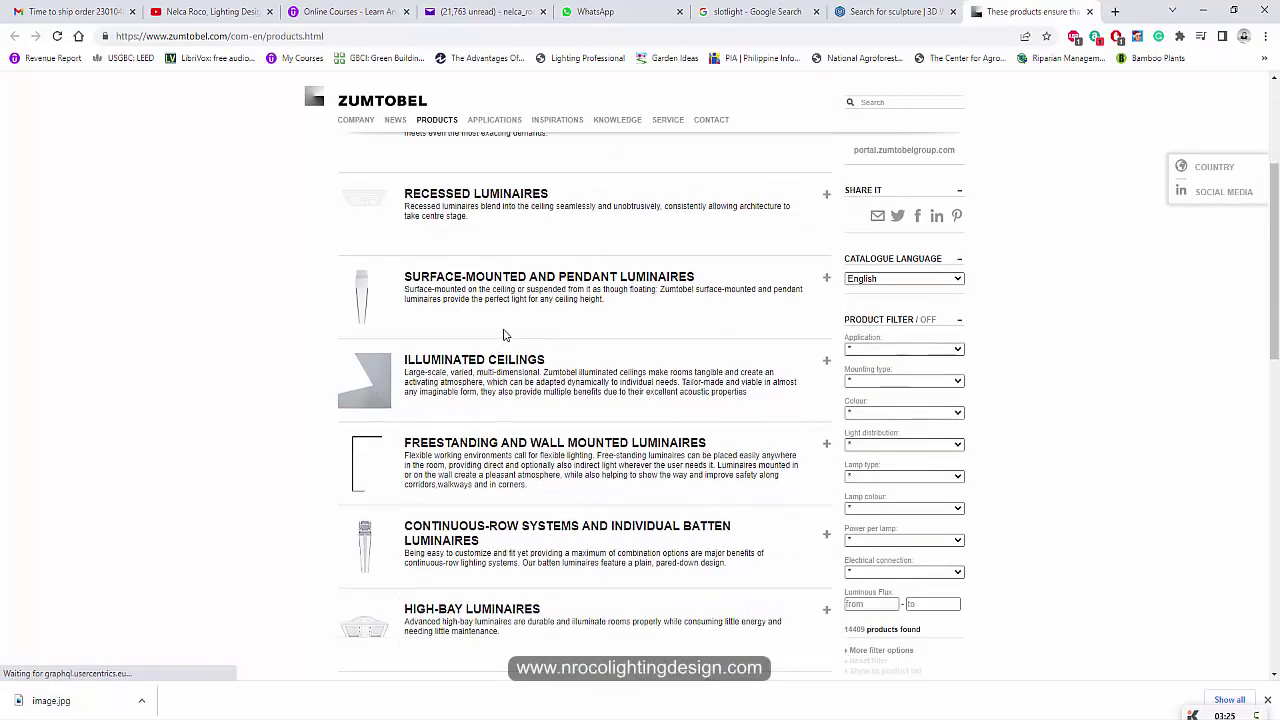
pyautogui.scroll(3, 425, 340)
pyautogui.click(432, 270)
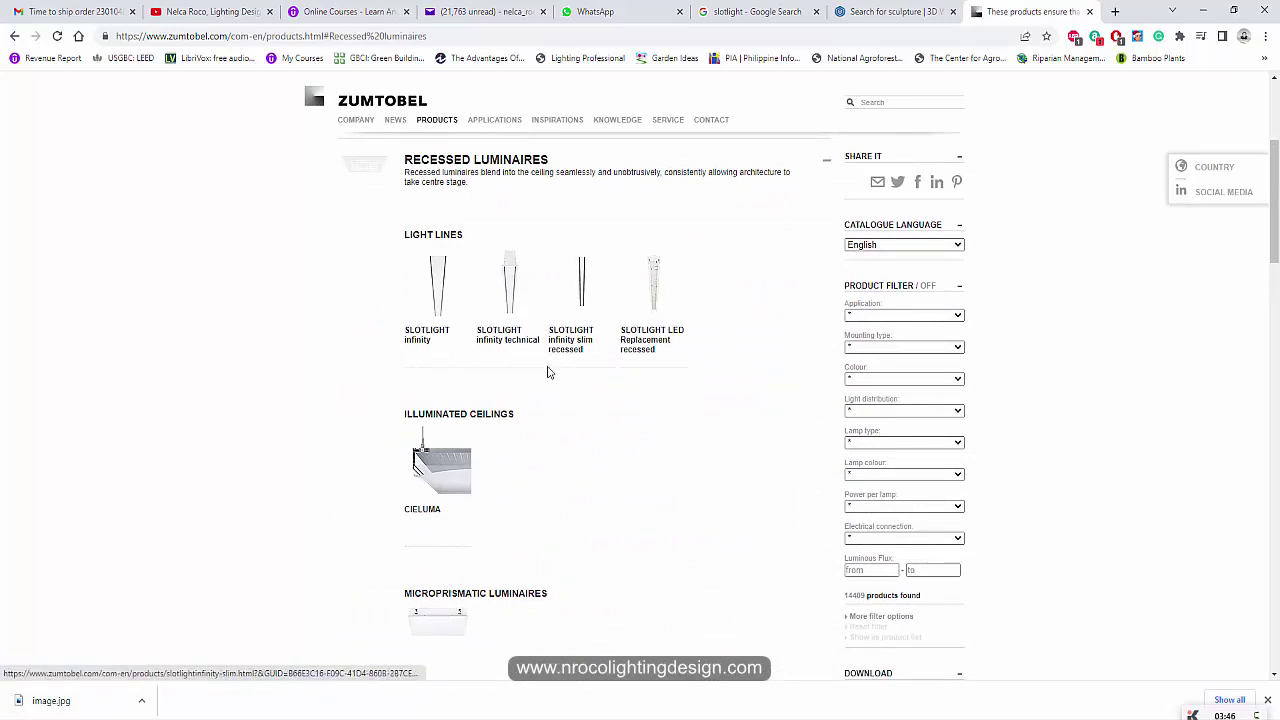
pyautogui.click(439, 301)
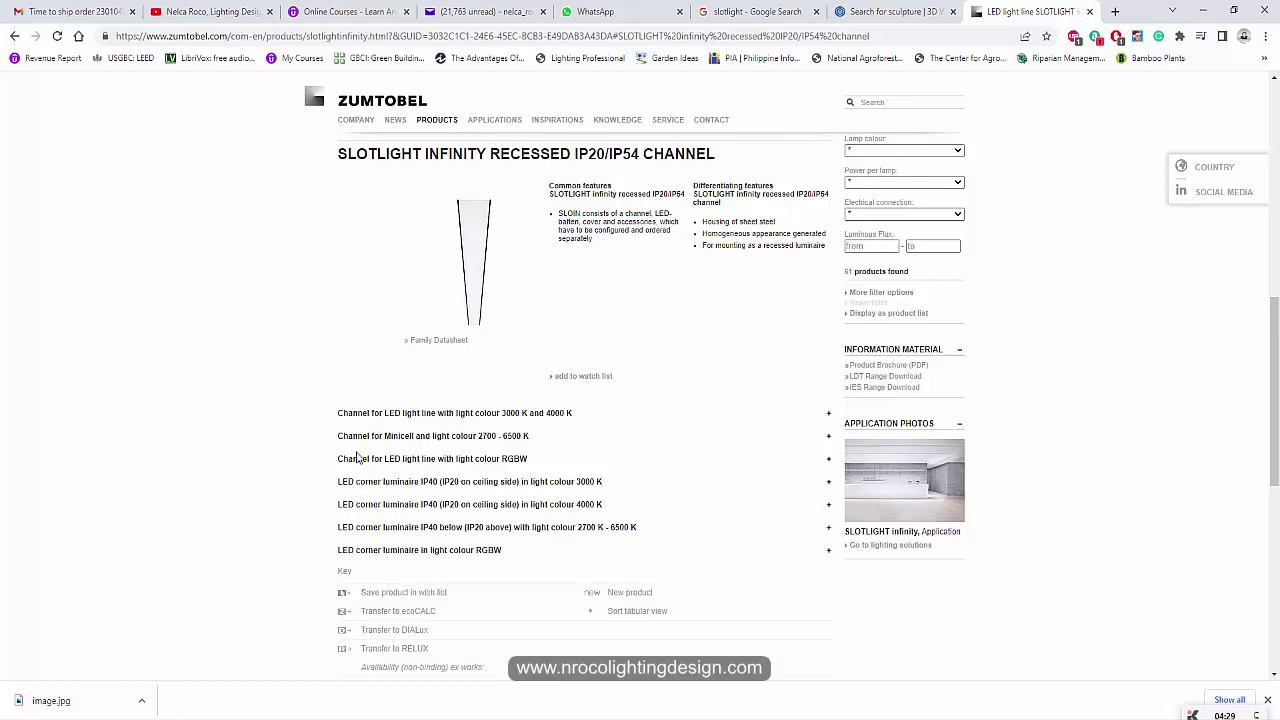
pyautogui.click(509, 416)
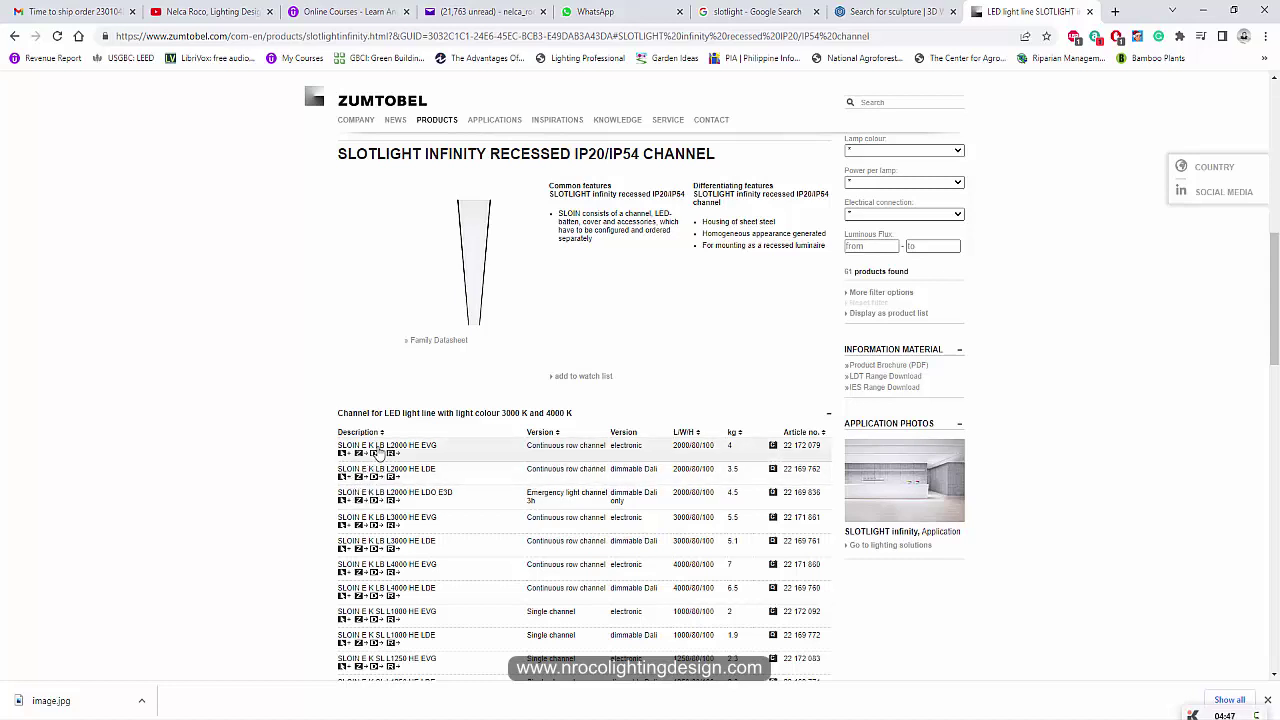
# Step: Configure the SLOIN E K LB L2000 HE LDE product with the 4000 K WW light distribution
pyautogui.click(376, 454)
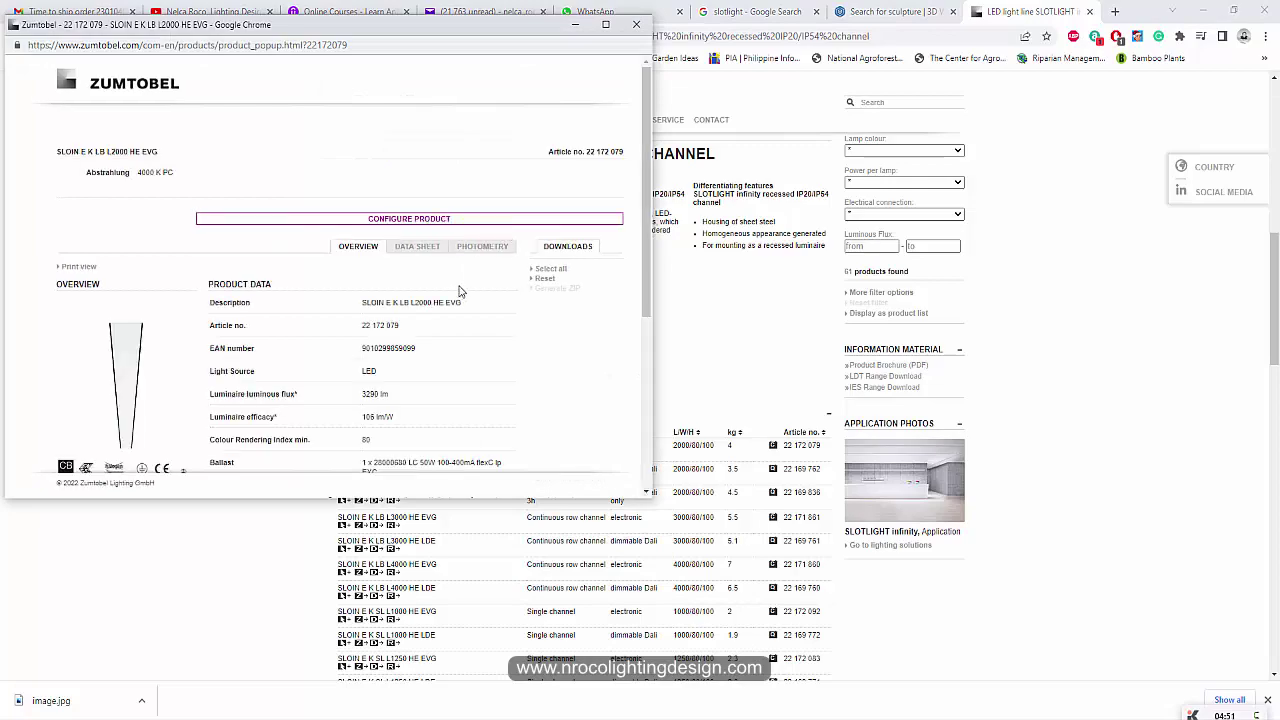
pyautogui.click(470, 219)
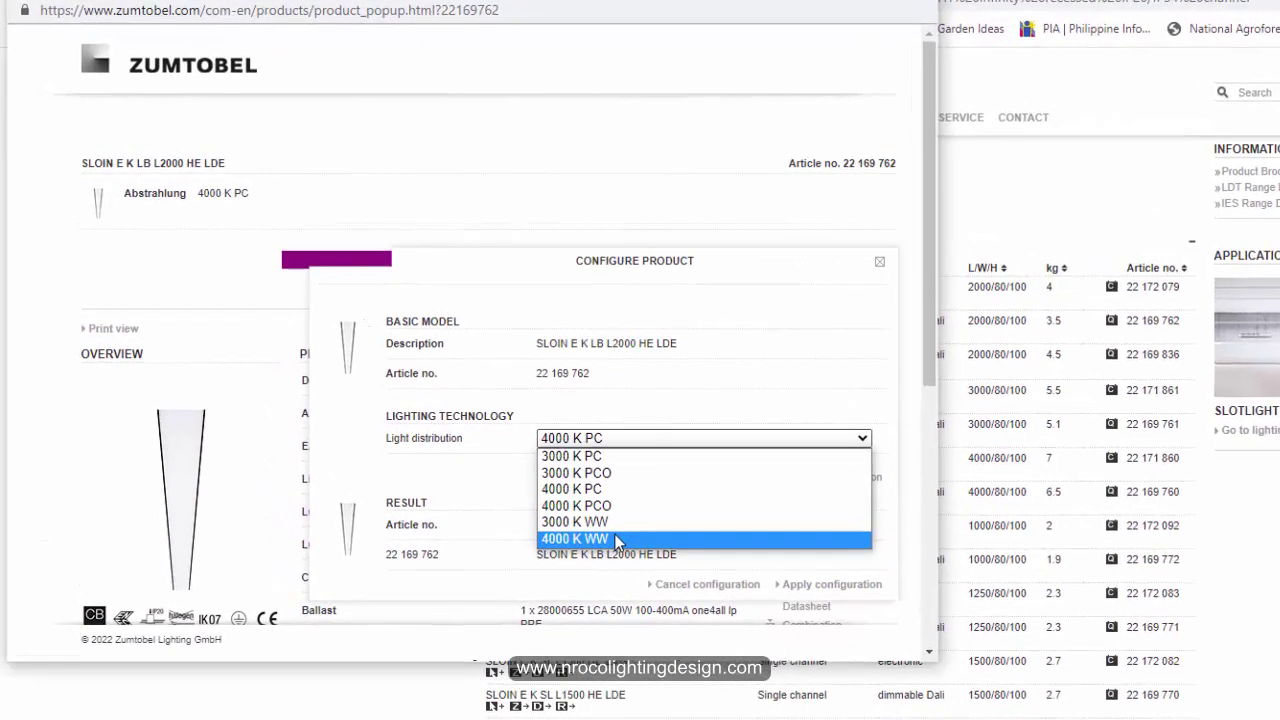
pyautogui.click(615, 540)
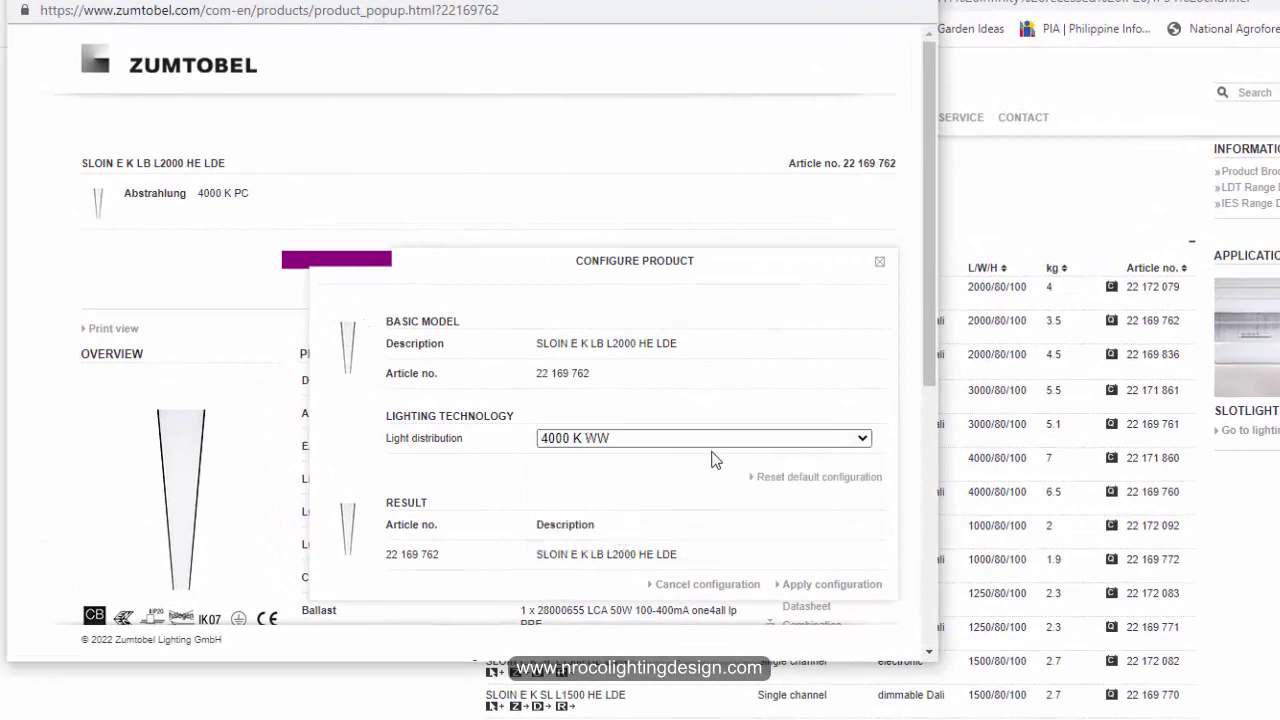
pyautogui.scroll(-1, 760, 460)
pyautogui.click(824, 485)
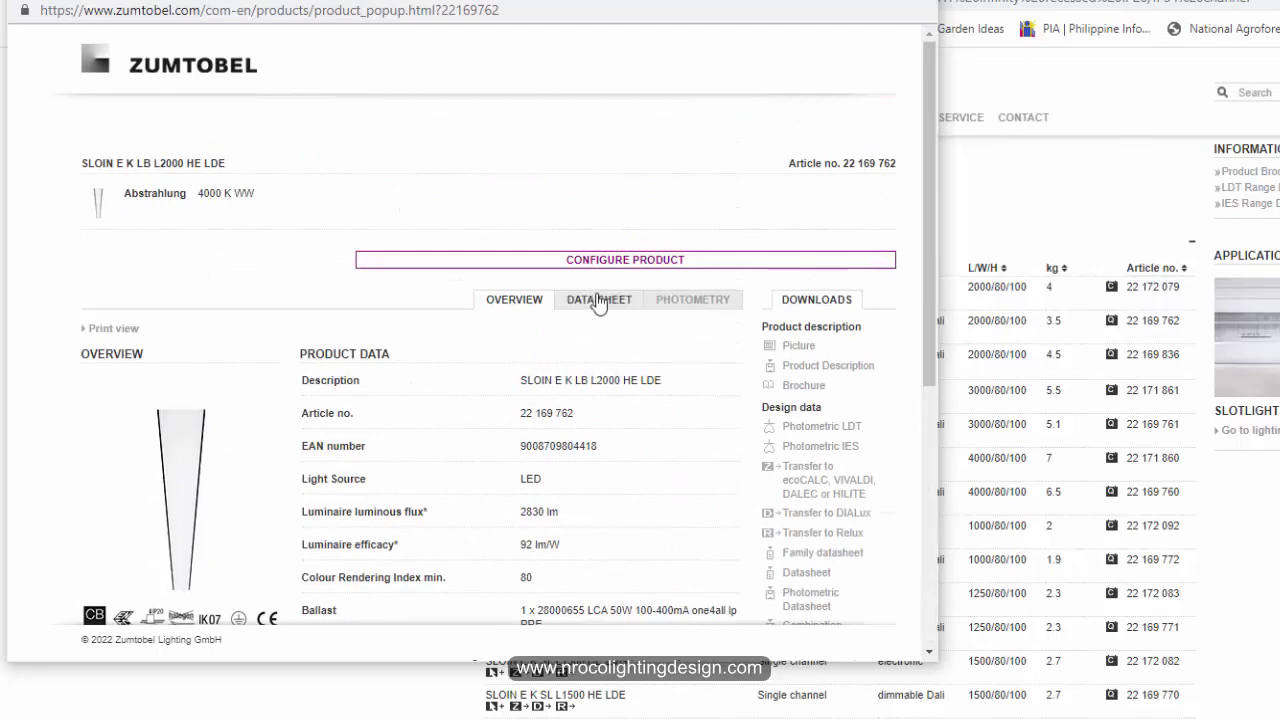
# Step: Review the configured luminaire's photometry, download its DIALux transfer file and open 285887.uld in DIALux evo
pyautogui.click(676, 300)
pyautogui.scroll(-5, 323, 366)
pyautogui.scroll(4, 340, 370)
pyautogui.scroll(-2, 380, 410)
pyautogui.scroll(3, 382, 412)
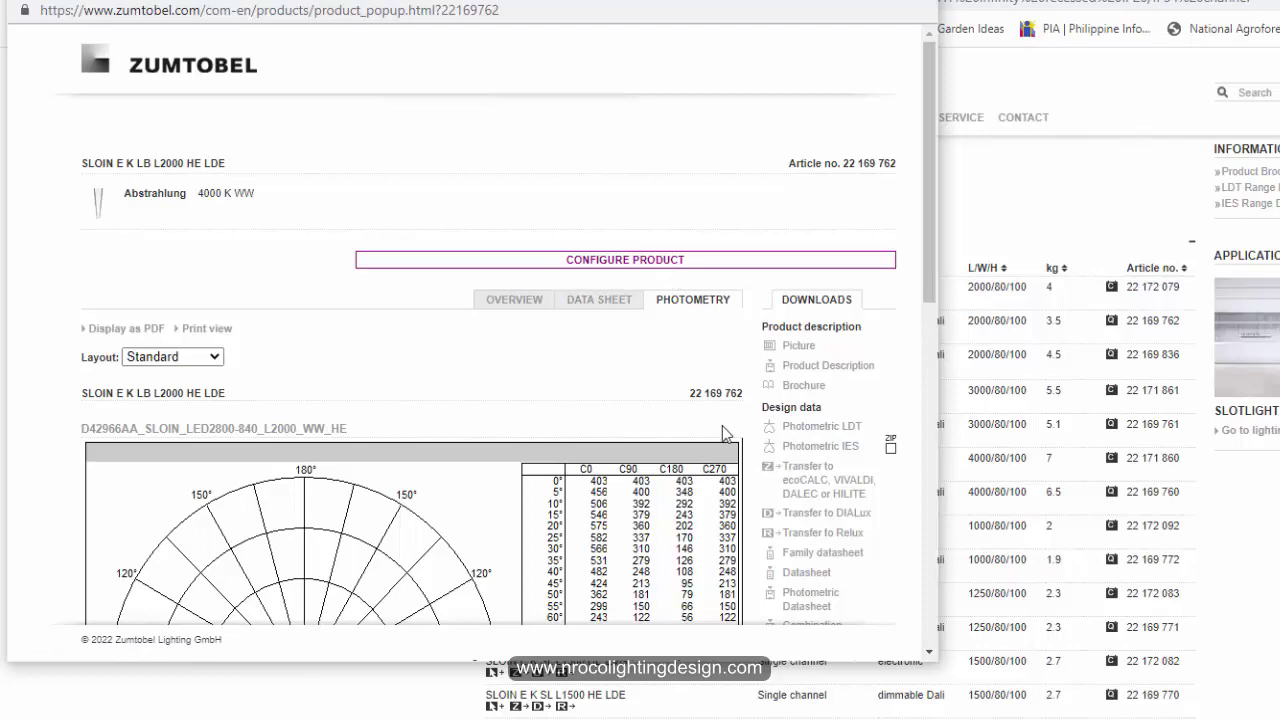
pyautogui.click(810, 520)
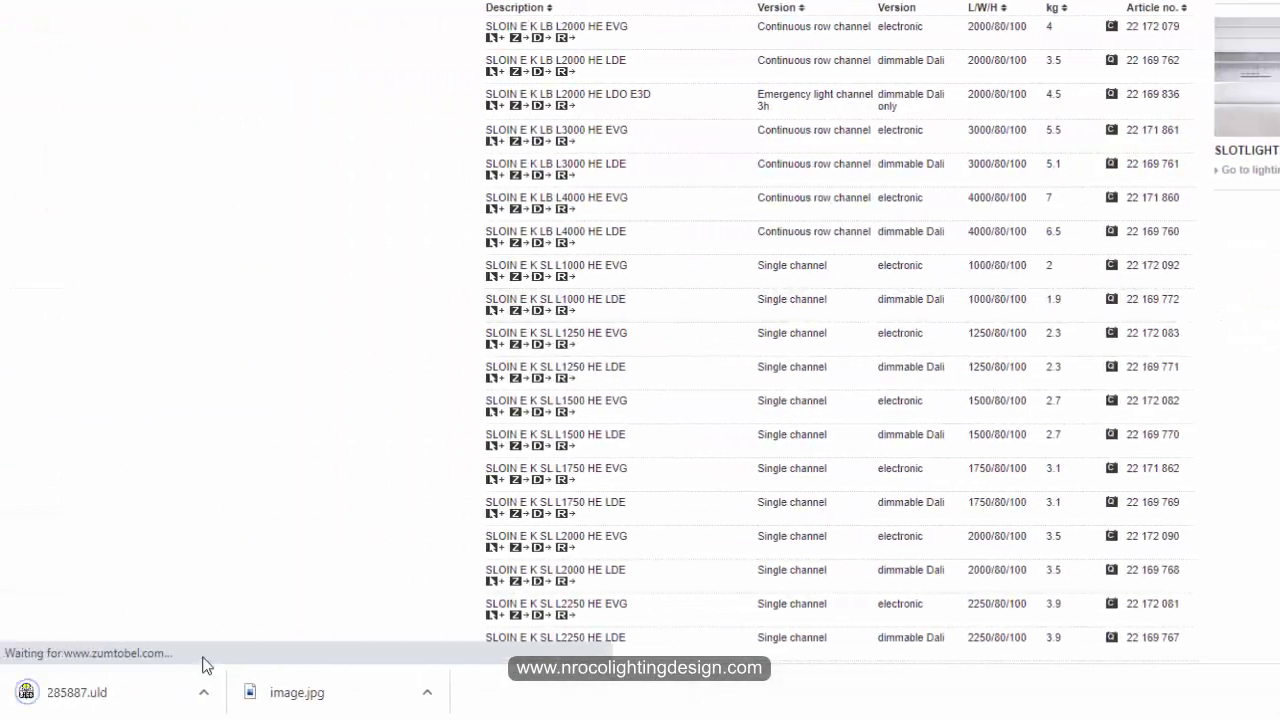
pyautogui.click(88, 692)
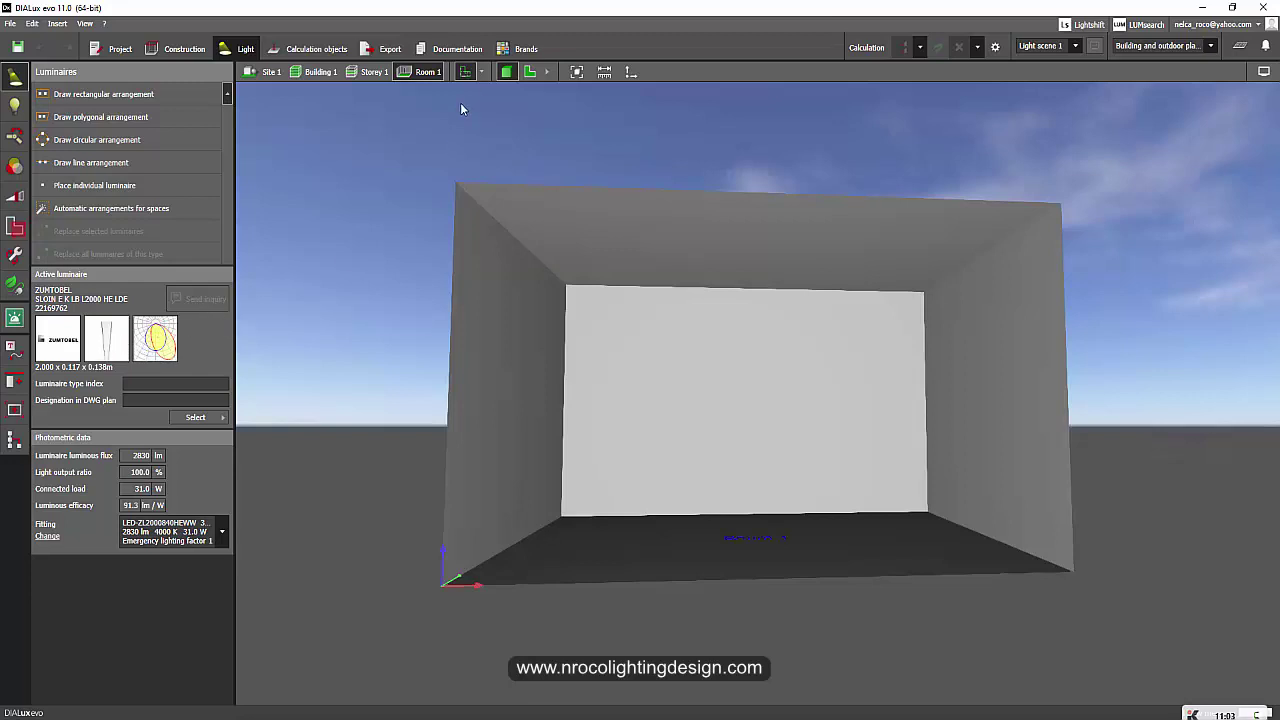
# Step: In plan view, draw a horizontal reference line about 10.35 m long along Room 1's upper wall, starting at its upper-left corner
pyautogui.click(530, 72)
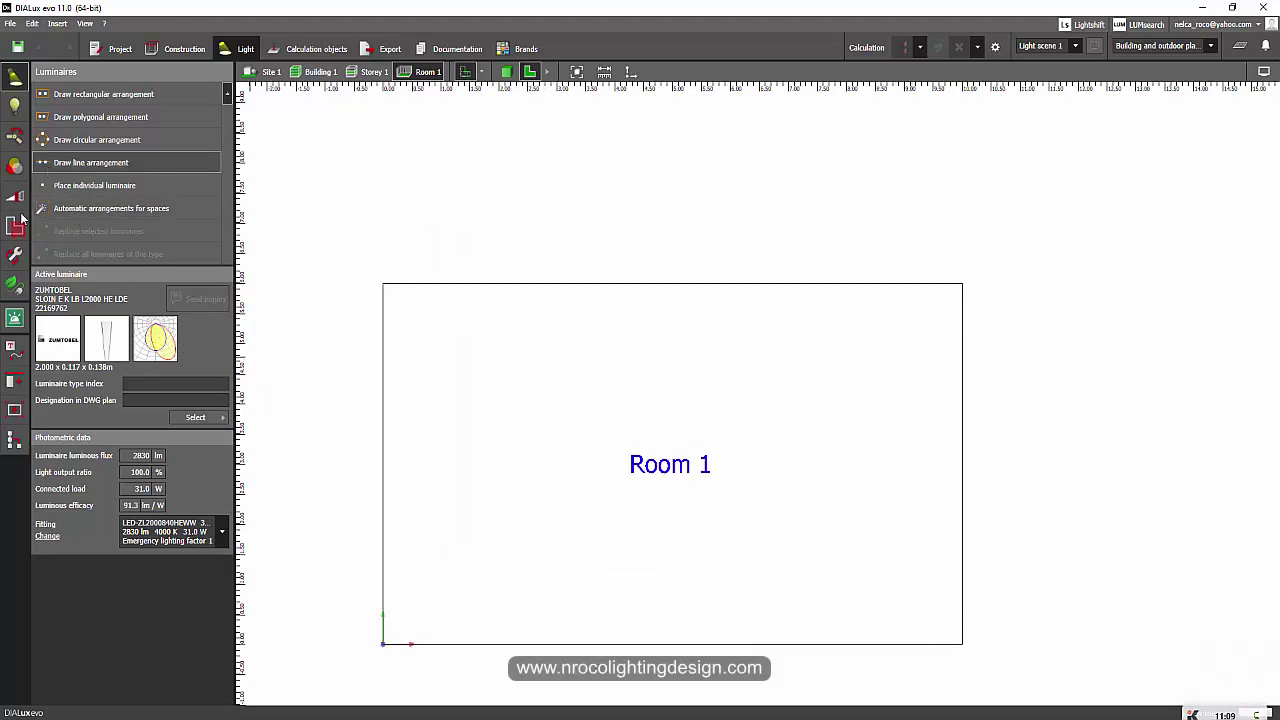
pyautogui.click(14, 352)
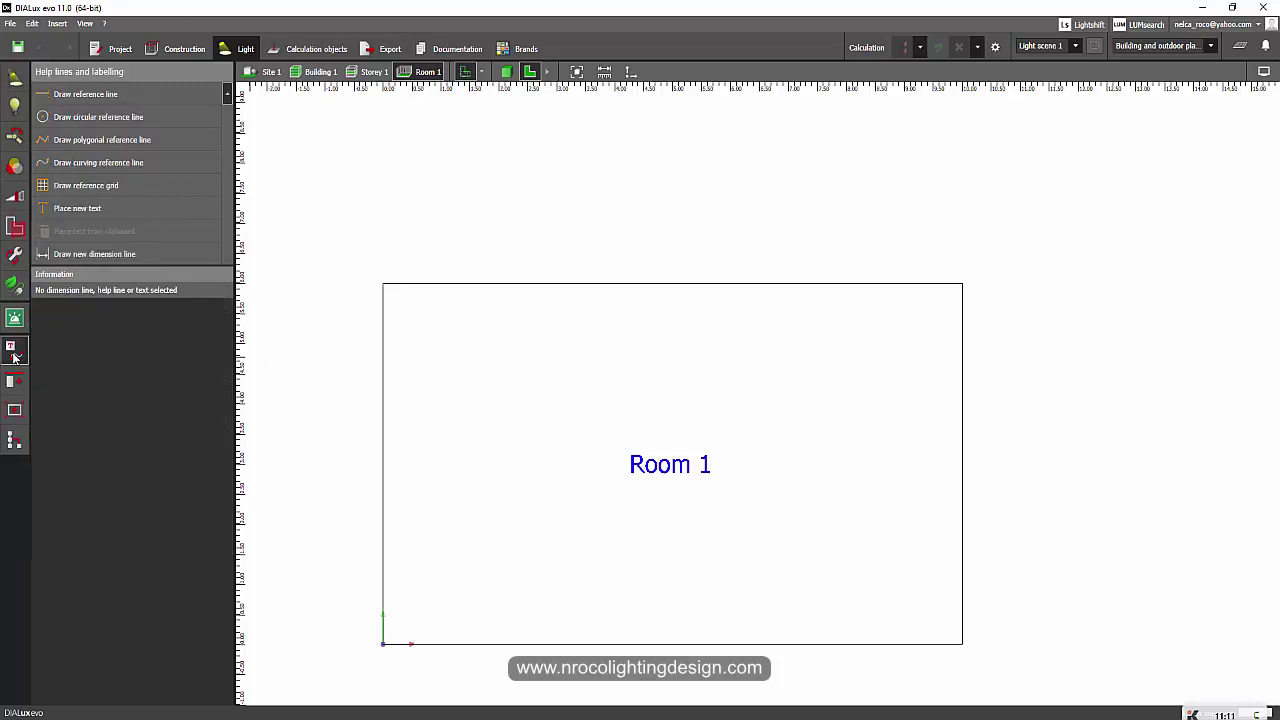
pyautogui.click(85, 94)
pyautogui.click(382, 285)
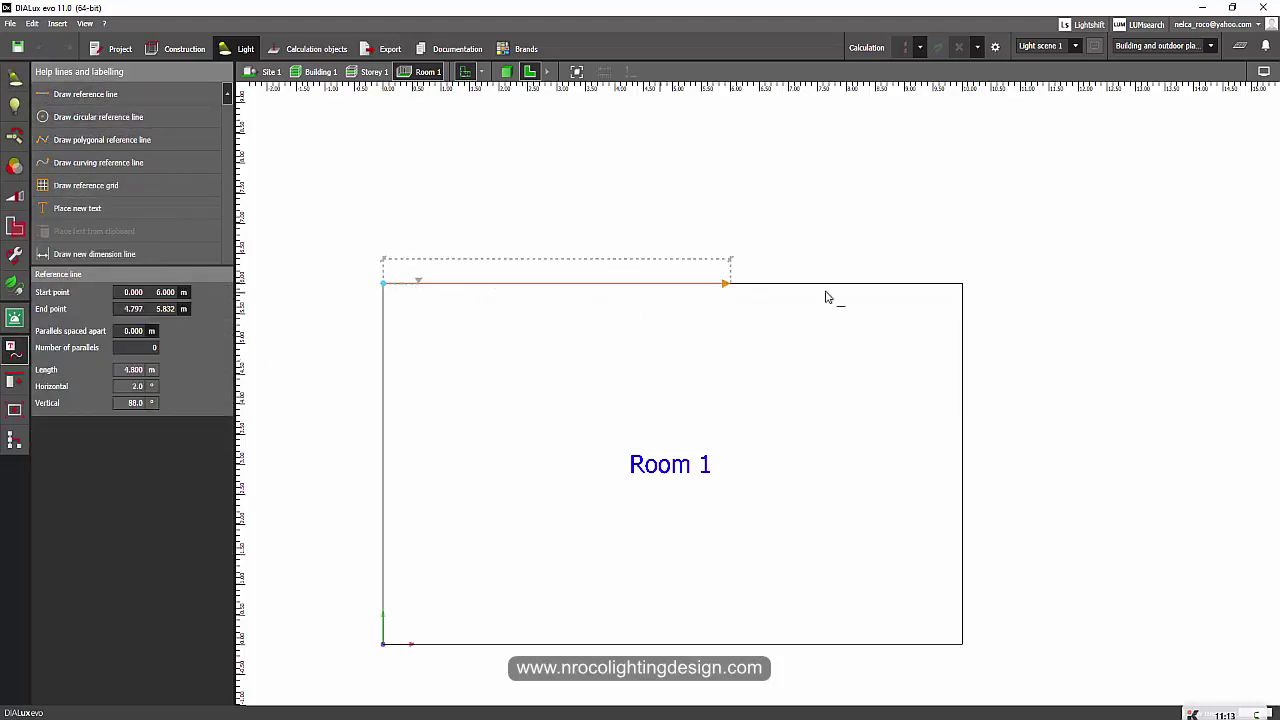
pyautogui.click(979, 284)
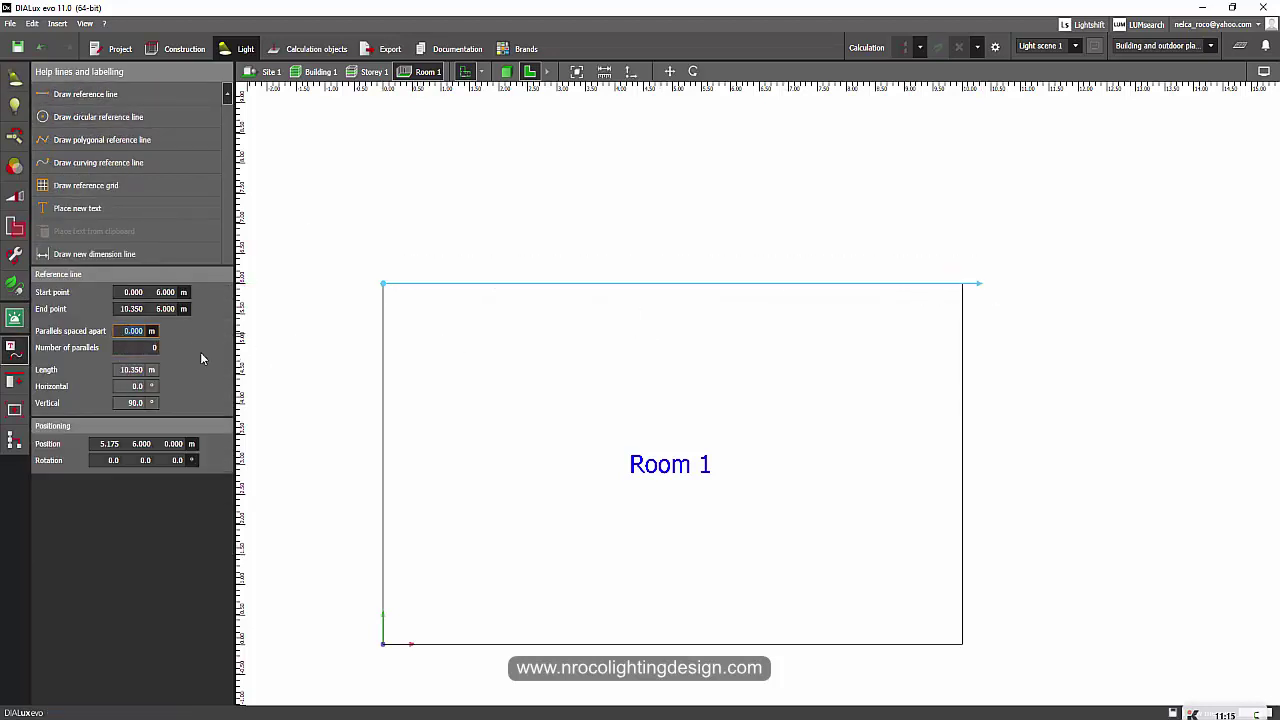
# Step: Add one parallel spaced 0.6 m from the reference line and adjust the line's ends to the wall corners with the parallel inside the room
pyautogui.write('.6')
pyautogui.click(135, 347)
pyautogui.write('1')
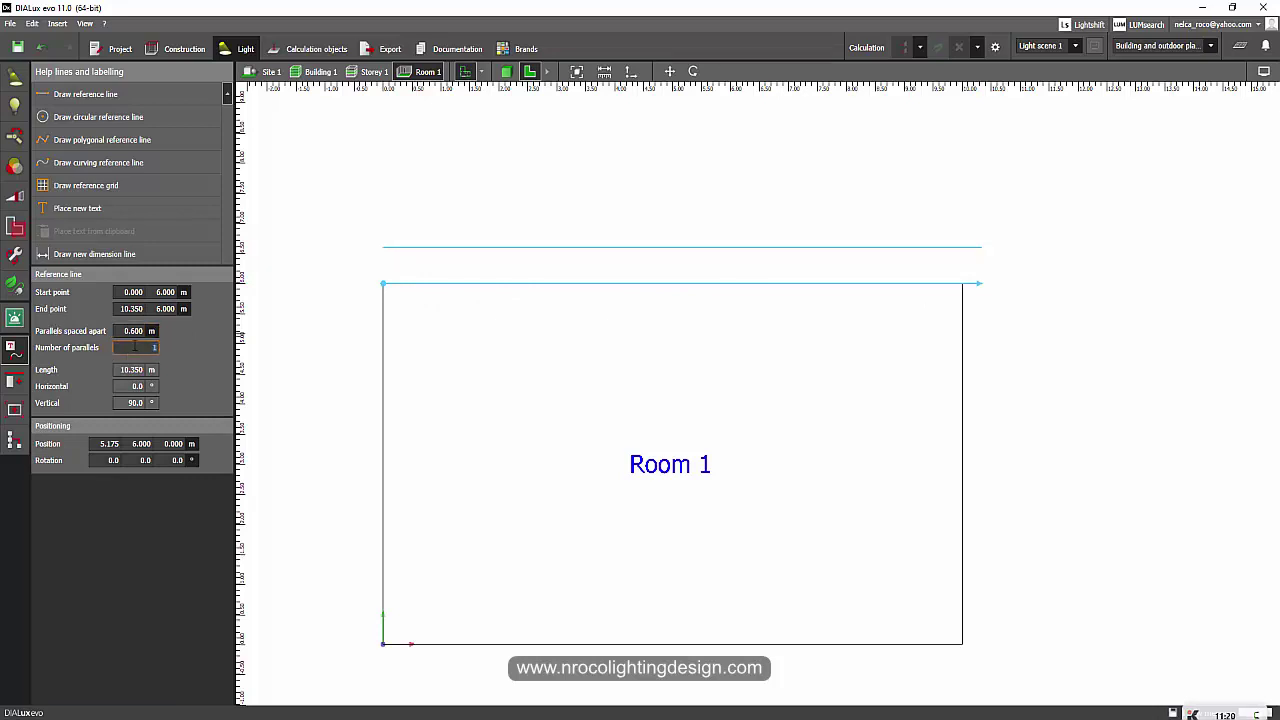
pyautogui.moveTo(391, 286)
pyautogui.mouseDown()
pyautogui.moveTo(880, 371)
pyautogui.moveTo(866, 434)
pyautogui.moveTo(680, 320)
pyautogui.moveTo(391, 289)
pyautogui.mouseUp()
pyautogui.moveTo(874, 451); pyautogui.dragTo(971, 294)
pyautogui.click(580, 197)
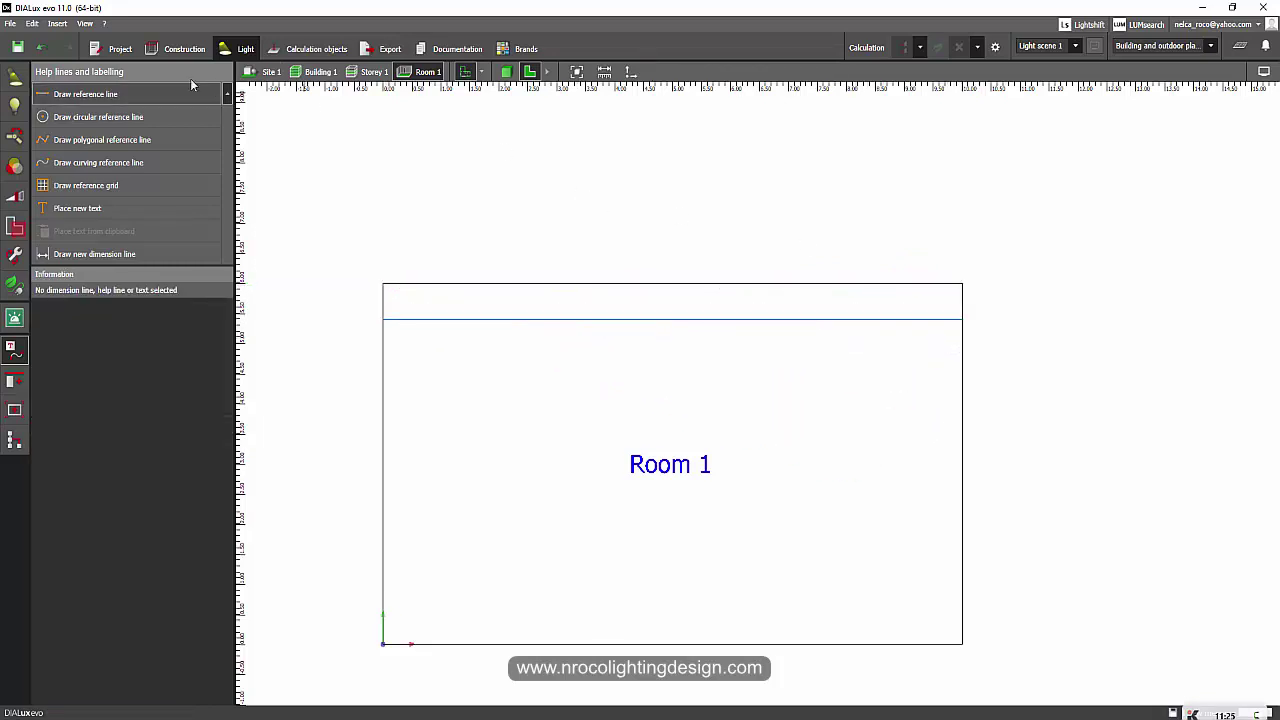
# Step: Draw a line arrangement of 4 luminaires along the inner reference line from wall to wall and display their light distributions
pyautogui.click(16, 80)
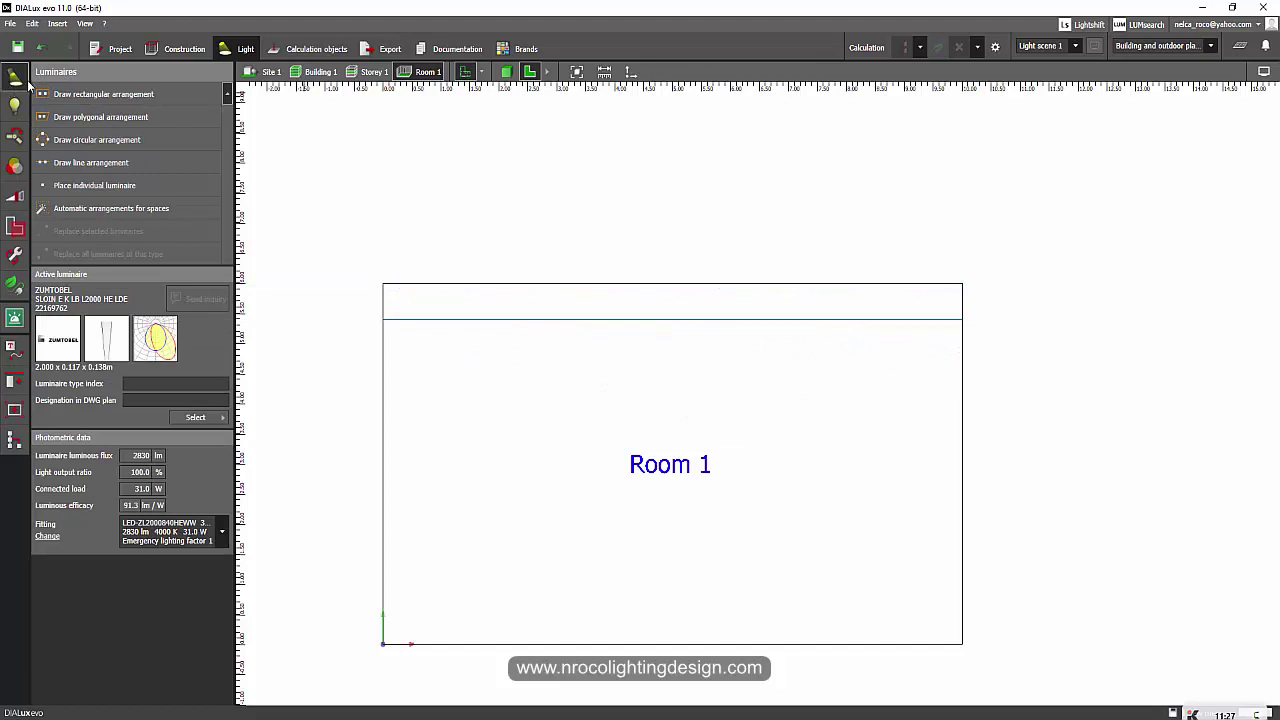
pyautogui.click(88, 163)
pyautogui.click(386, 321)
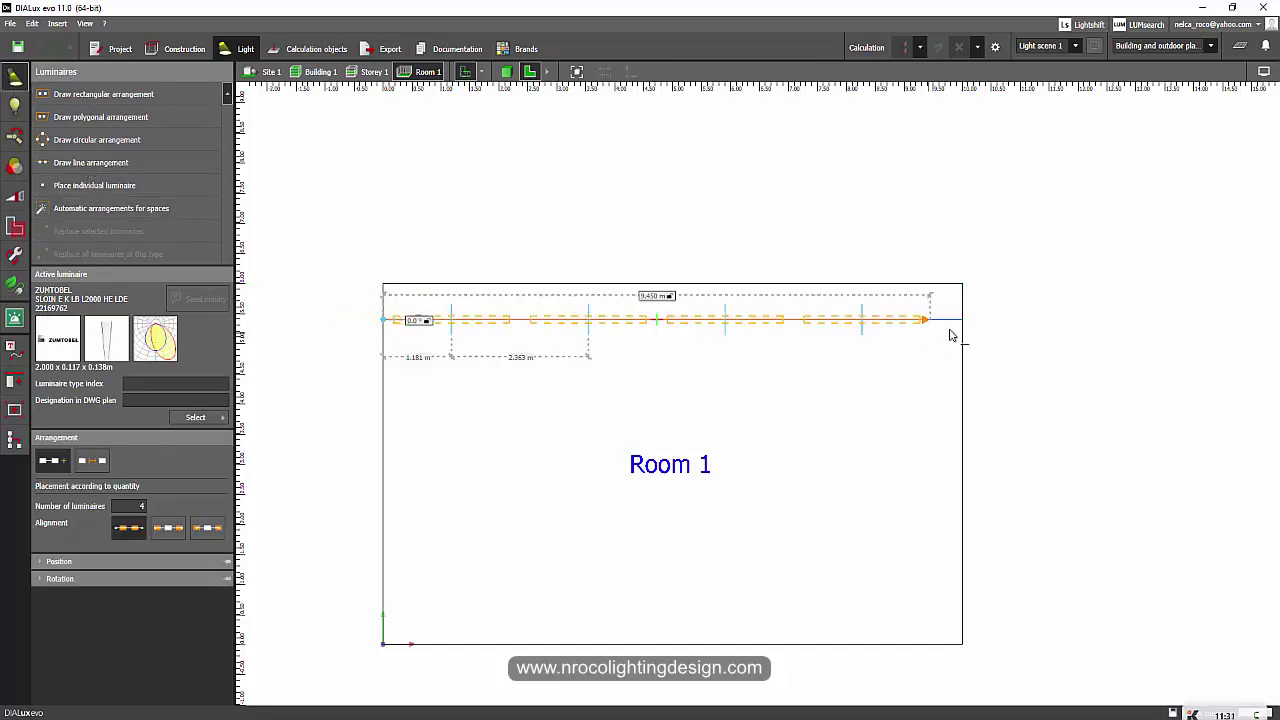
pyautogui.click(967, 329)
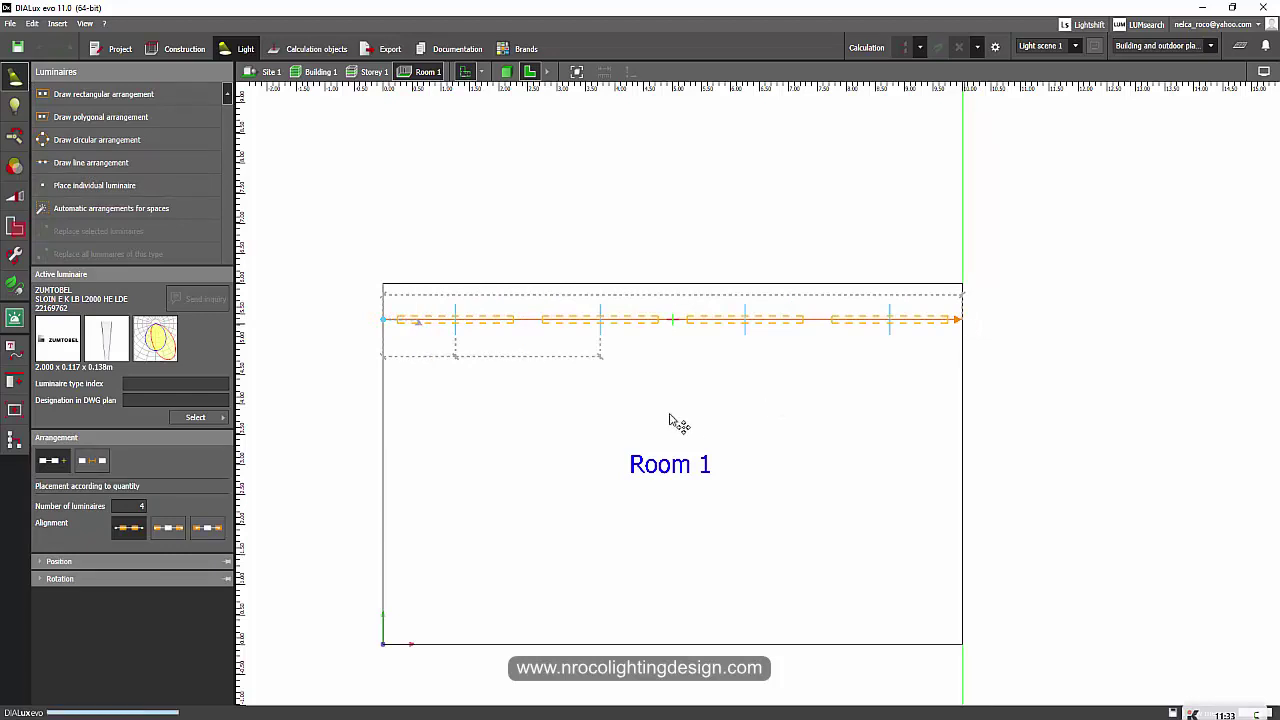
pyautogui.click(1262, 72)
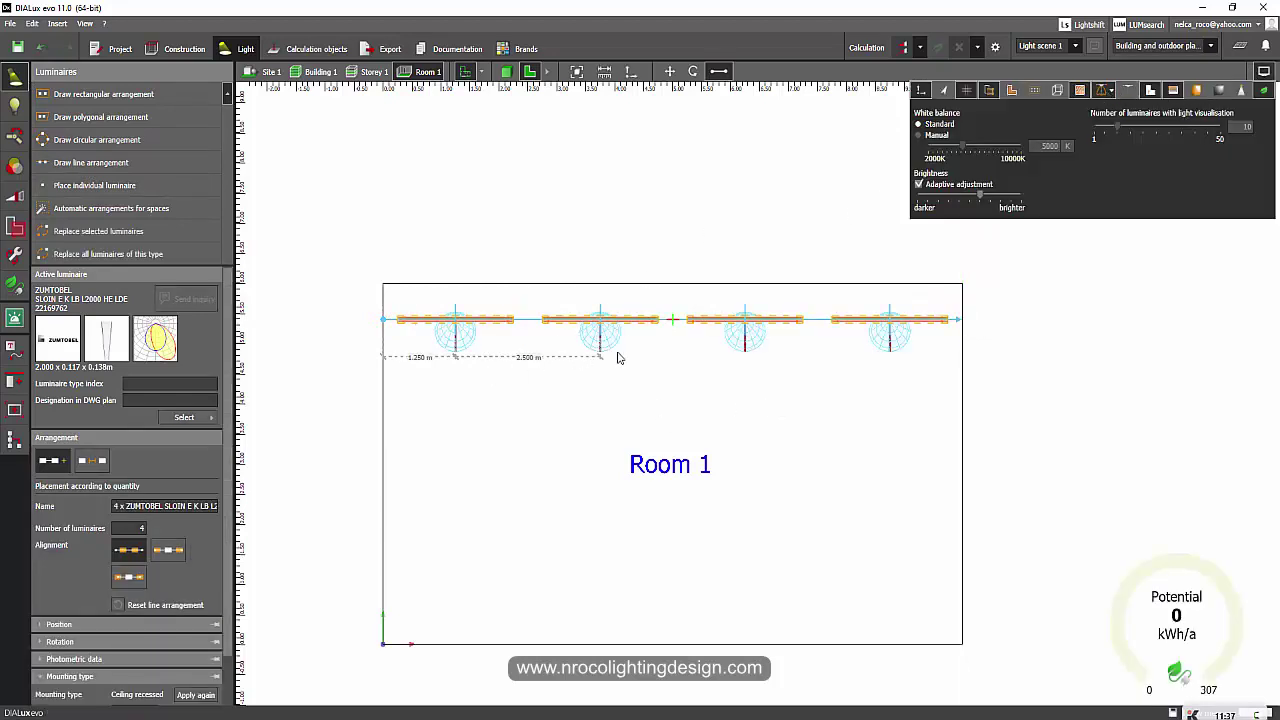
pyautogui.click(678, 364)
# Step: Rotate the arranged luminaires to an element rotation of 90° about the vertical axis so they aim at the upper wall
pyautogui.scroll(2, 665, 388)
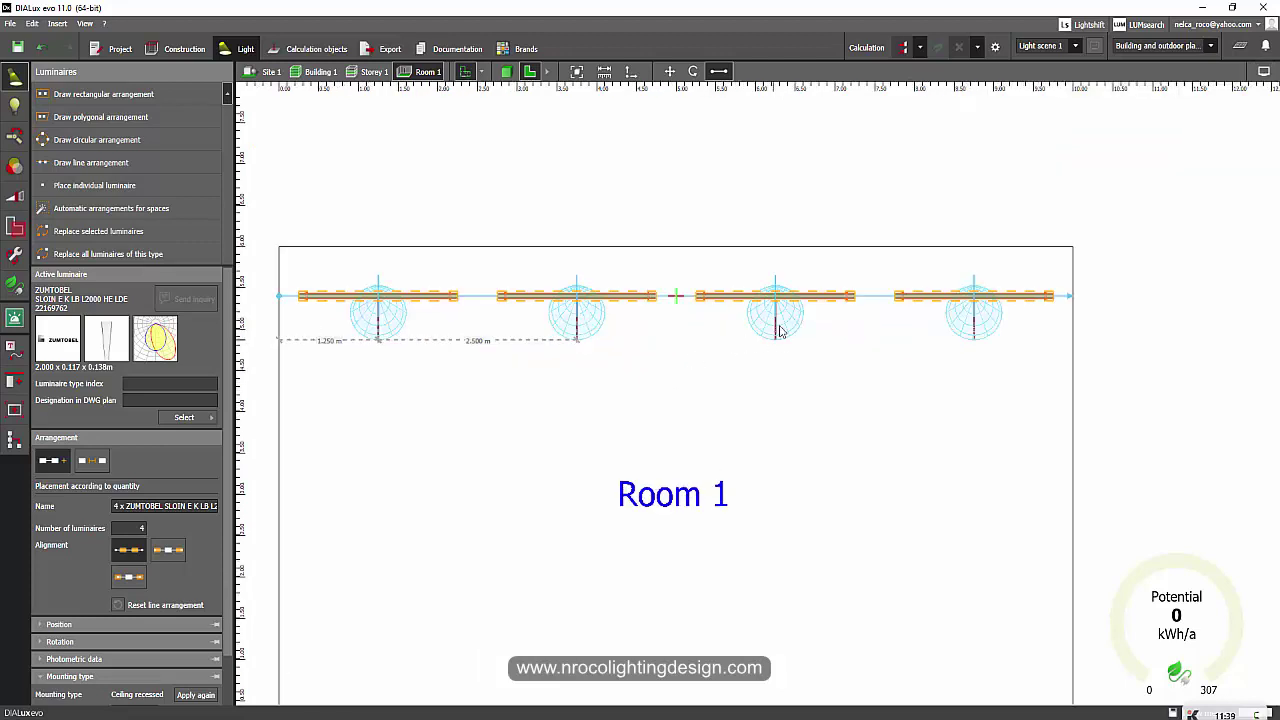
pyautogui.scroll(-1, 231, 630)
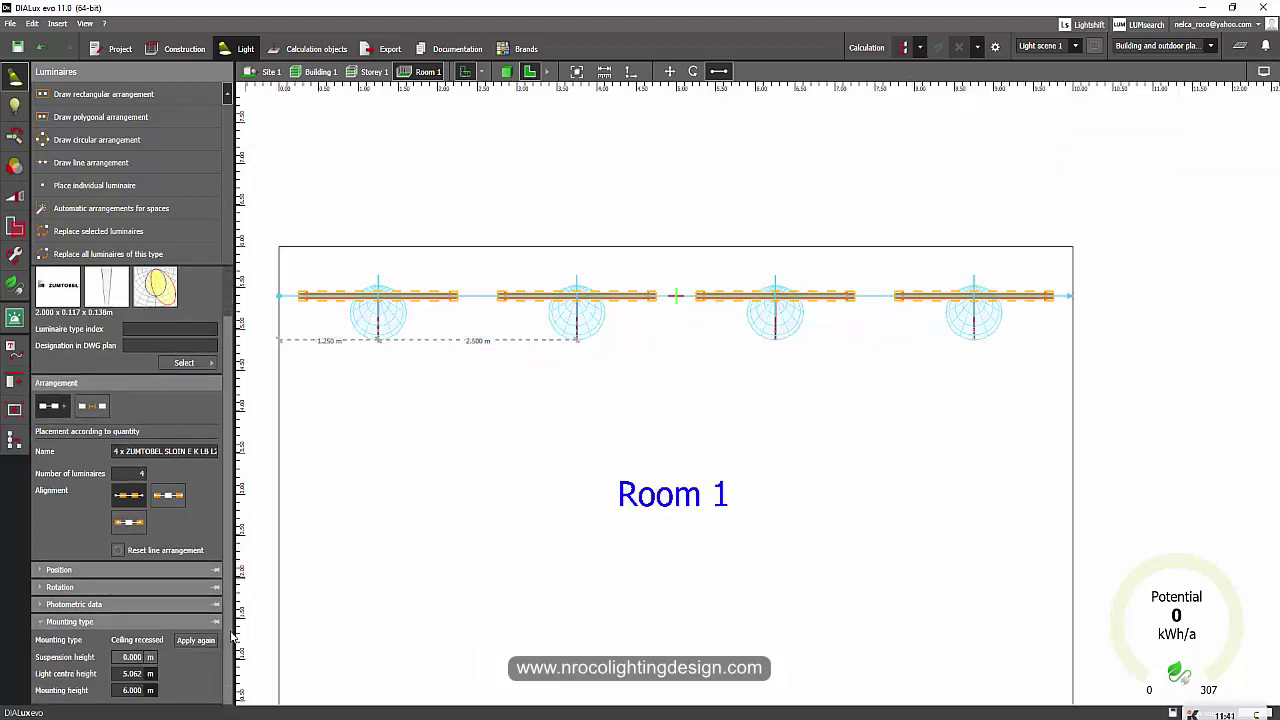
pyautogui.click(134, 586)
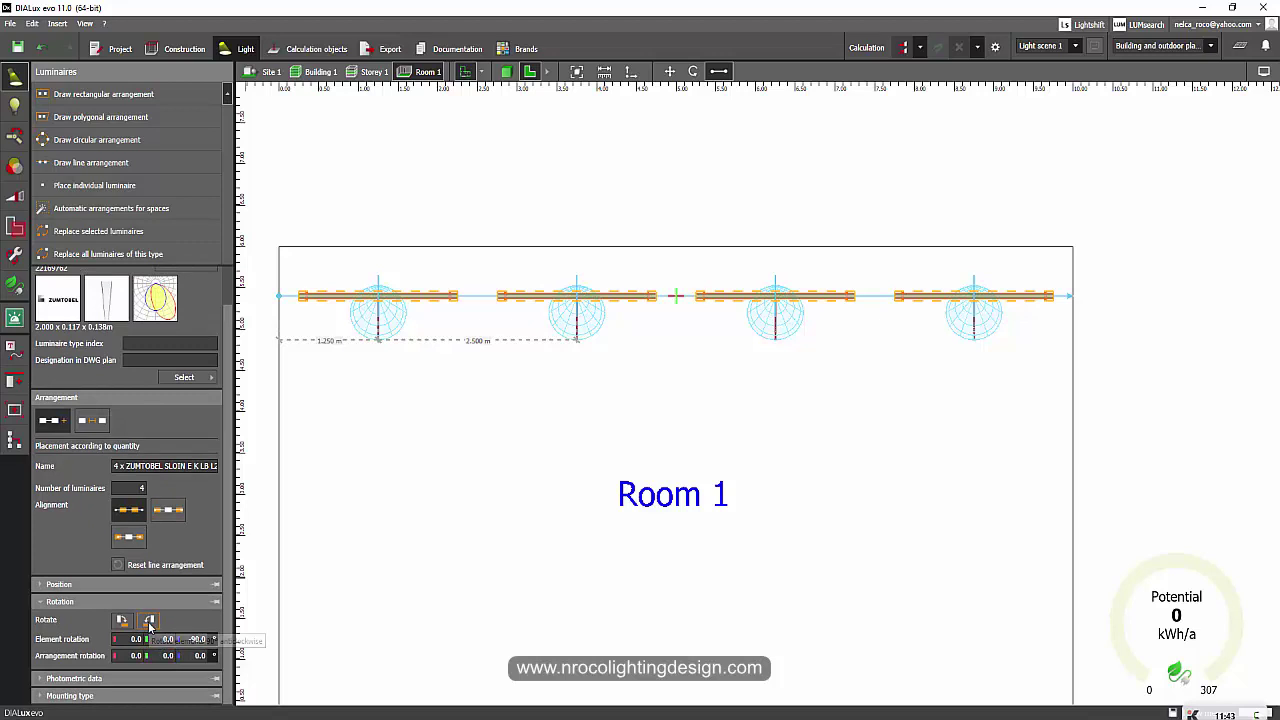
pyautogui.click(148, 621)
pyautogui.click(148, 621)
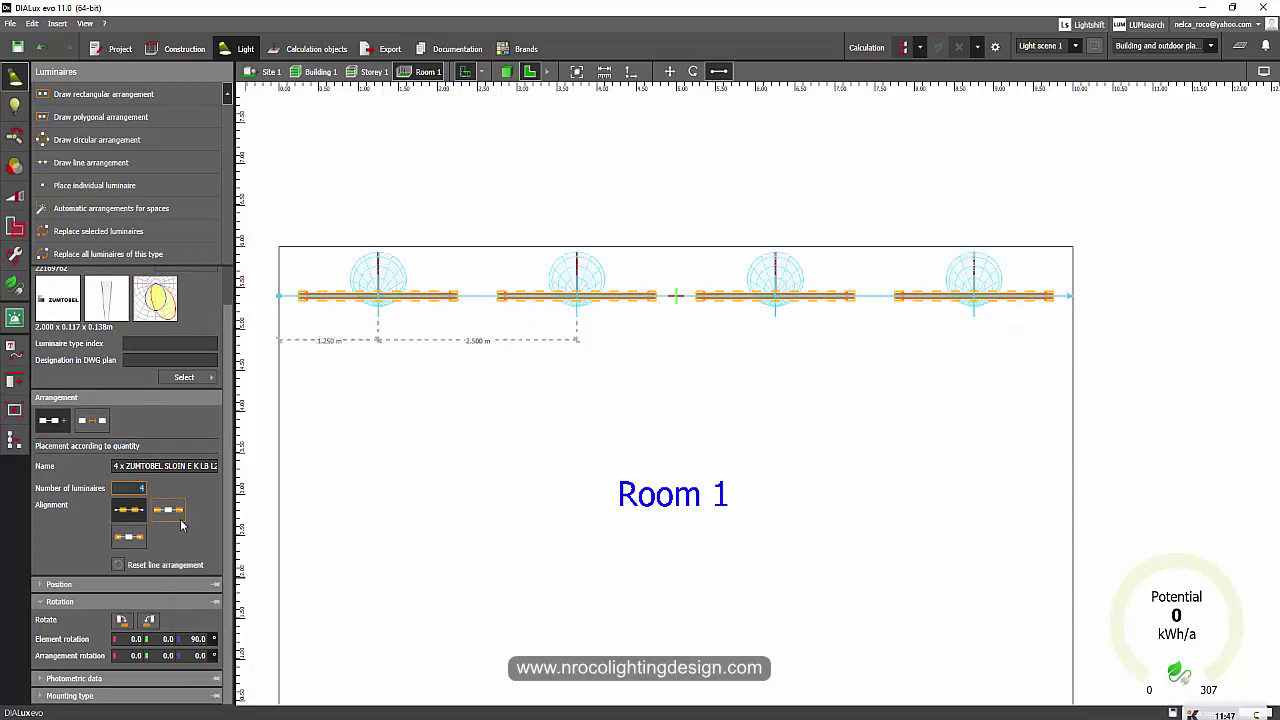
# Step: Align the outer luminaires with the ends of the line and set the number of luminaires to 5
pyautogui.click(178, 521)
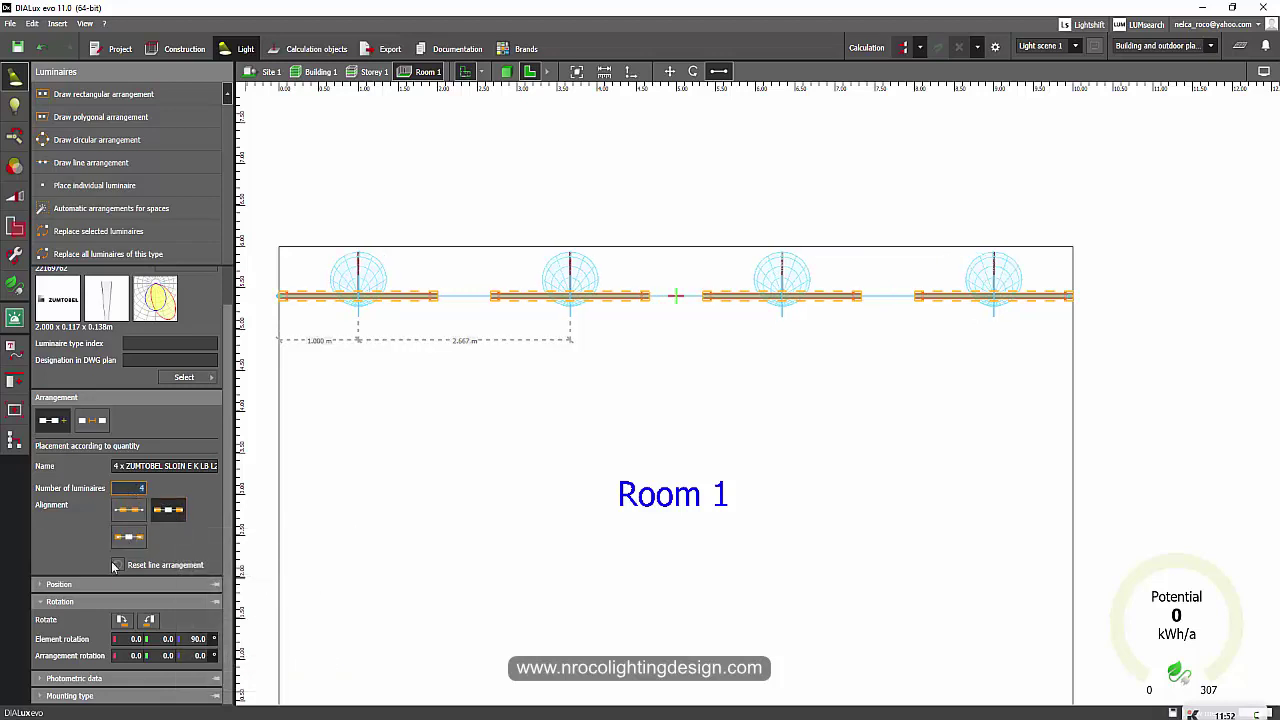
pyautogui.press('Return')
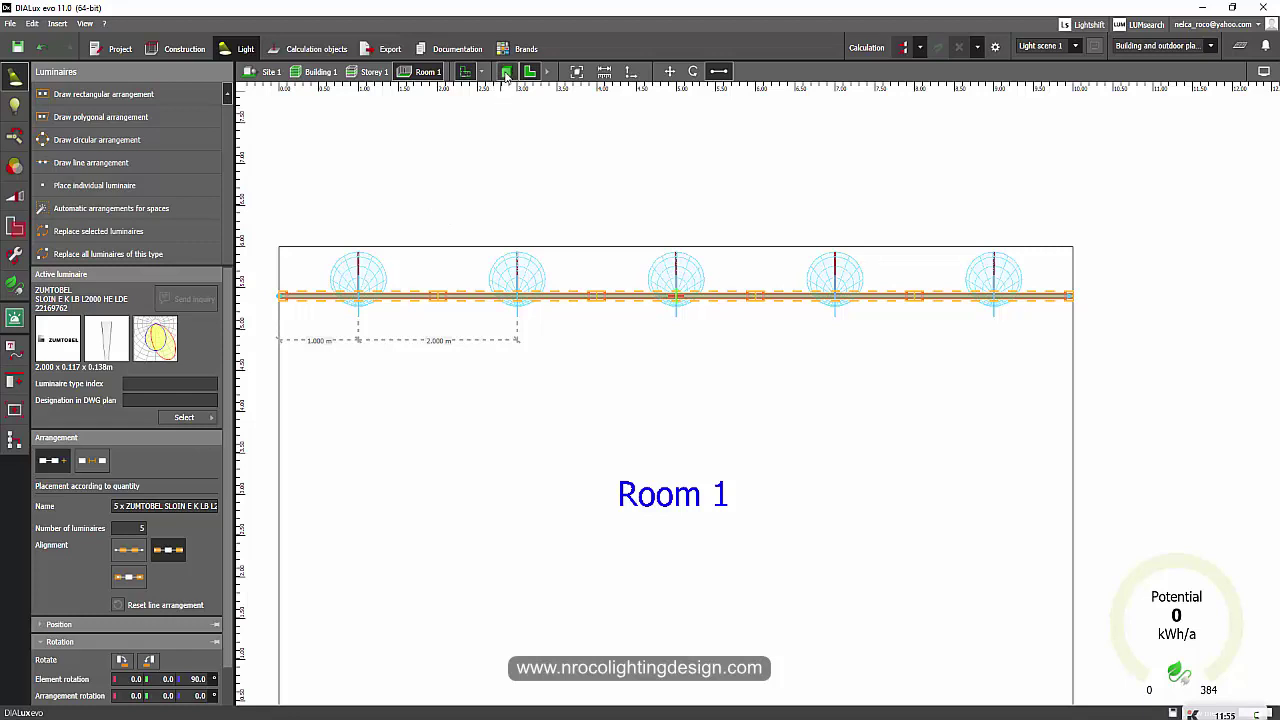
# Step: Move the luminaire line upward in the front view until it is recessed flush with the ceiling, and return to the 3D view
pyautogui.click(506, 71)
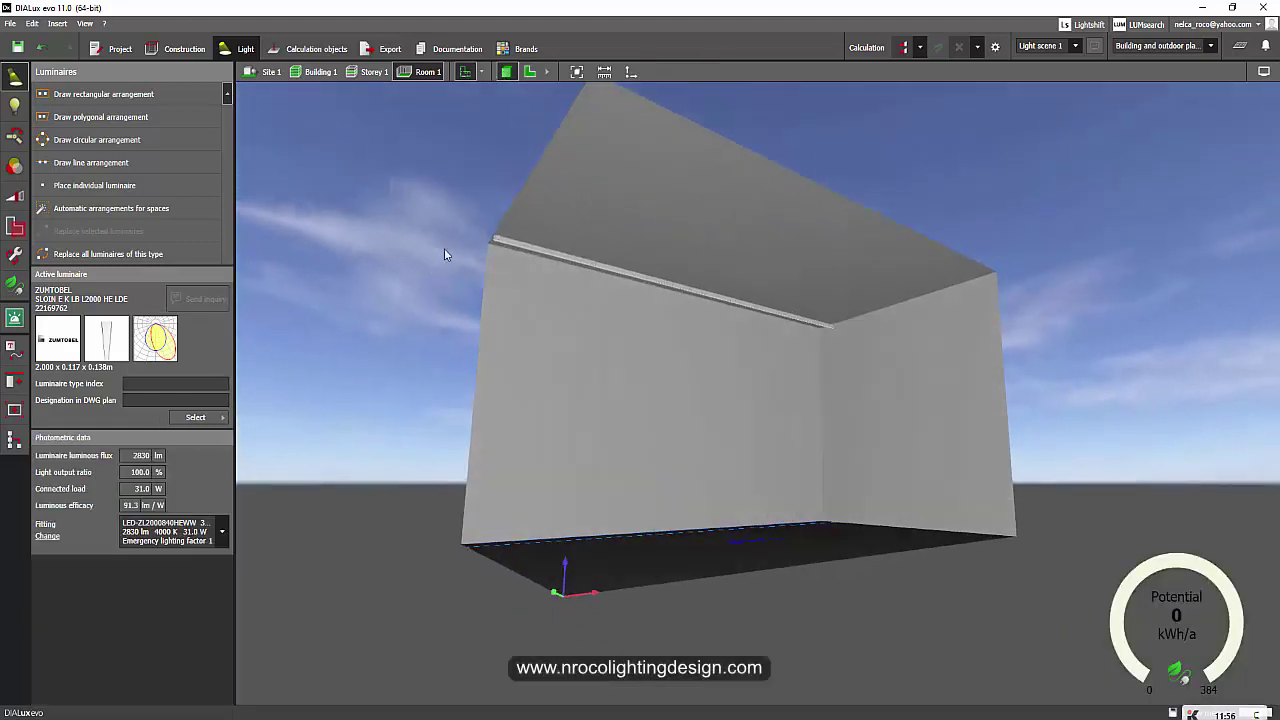
pyautogui.scroll(5, 446, 262)
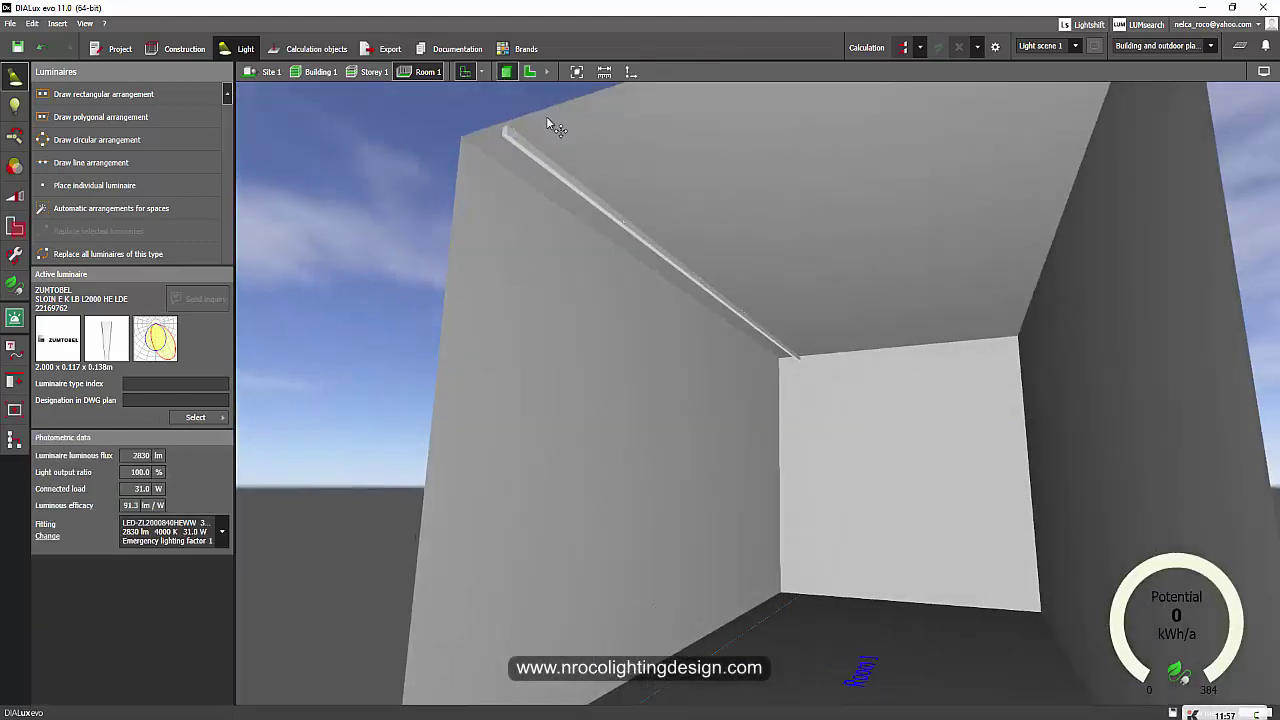
pyautogui.click(561, 153)
pyautogui.click(548, 75)
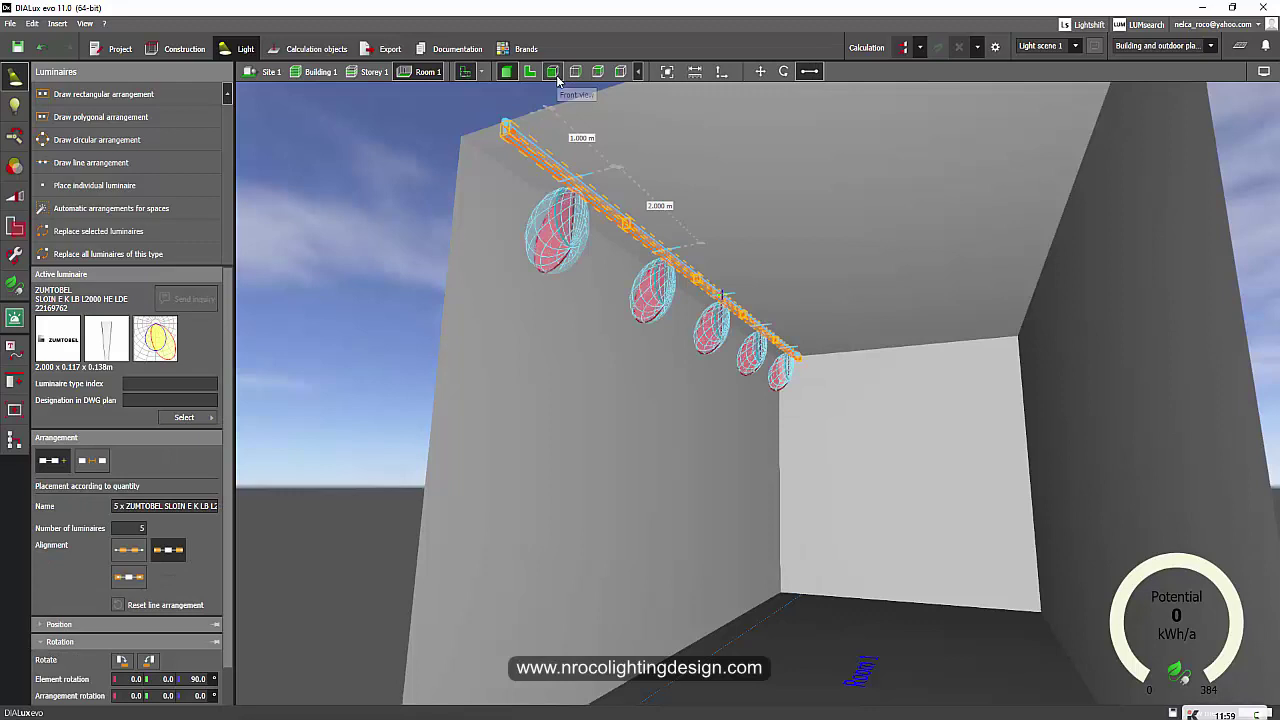
pyautogui.click(556, 77)
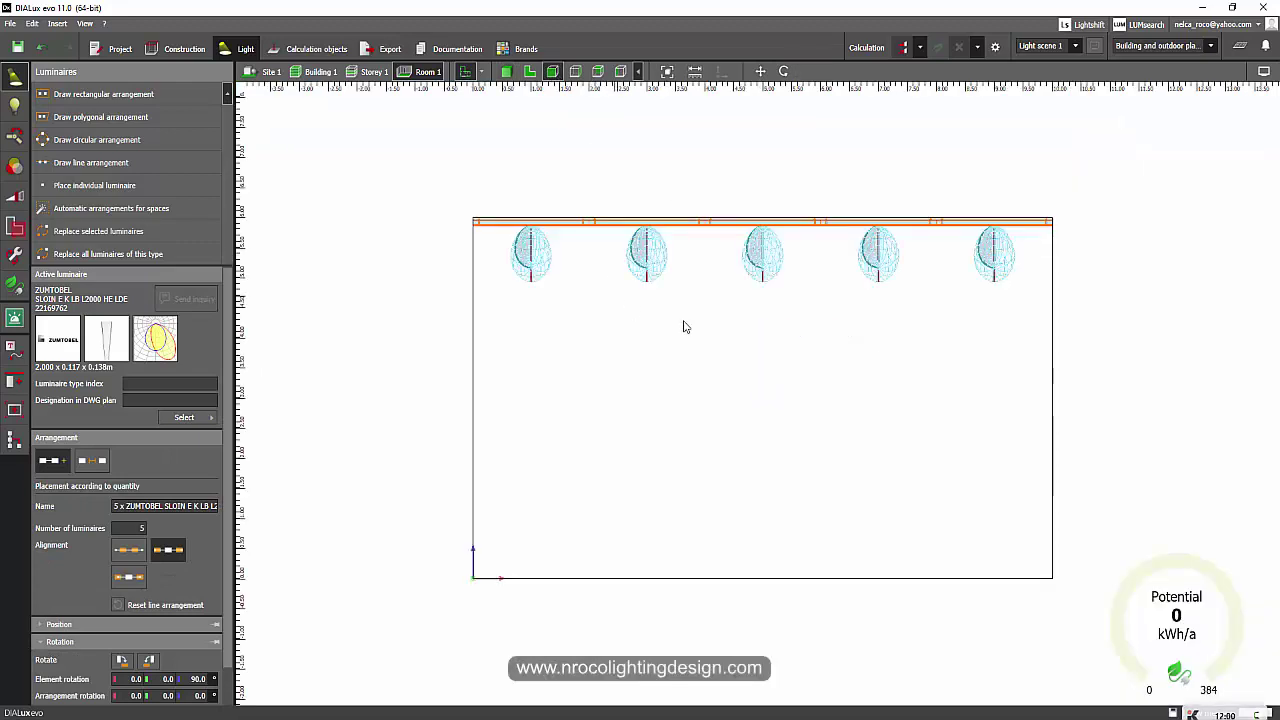
pyautogui.scroll(5, 680, 300)
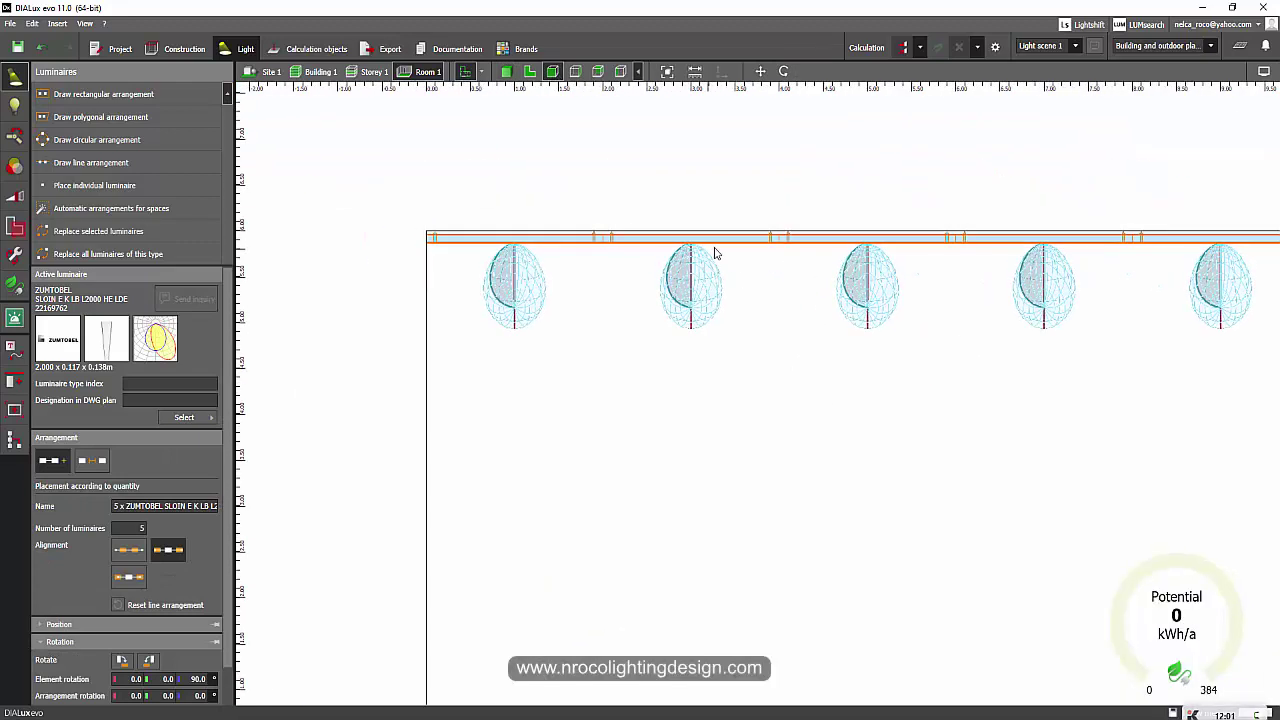
pyautogui.rightClick(718, 250)
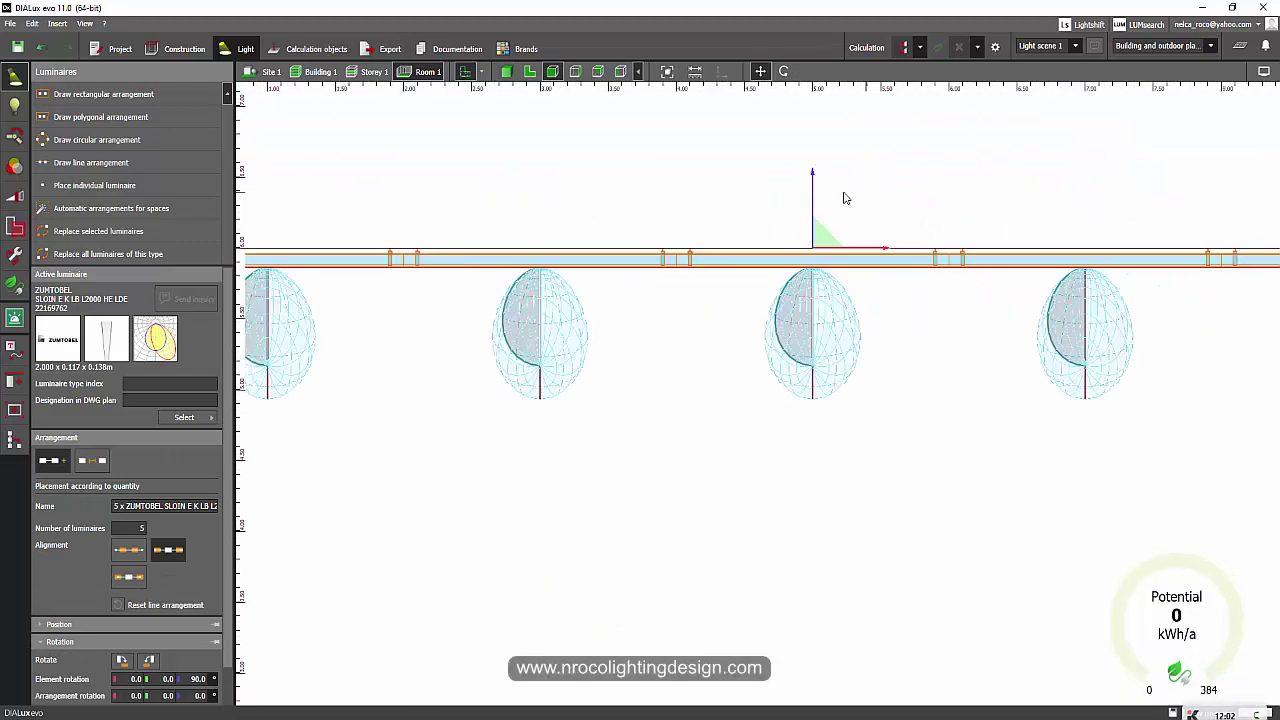
pyautogui.scroll(4, 829, 214)
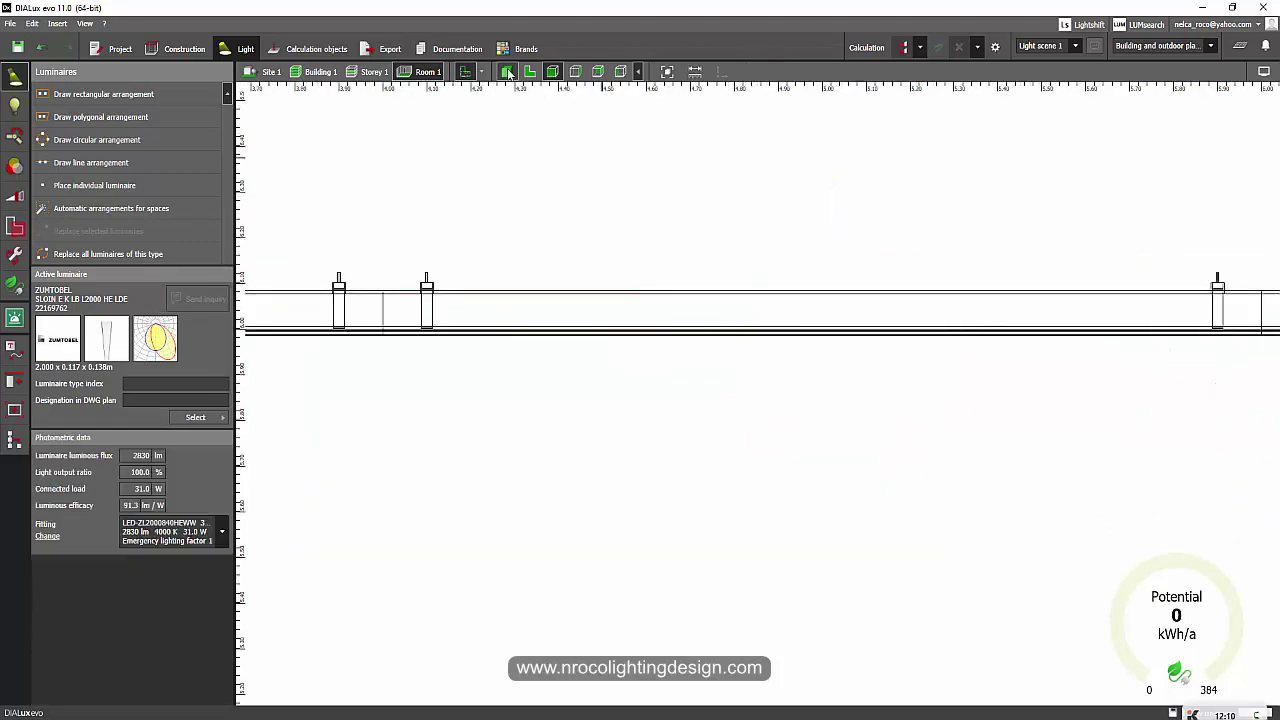
pyautogui.click(507, 72)
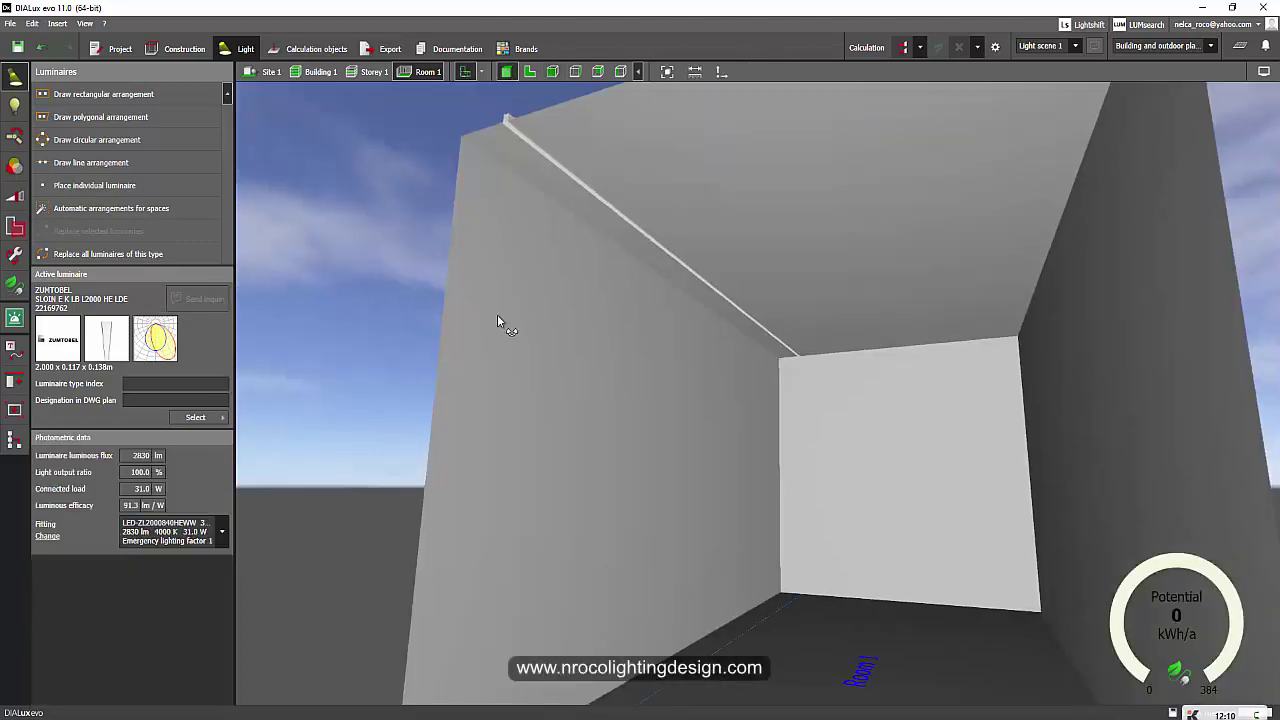
# Step: Turn on the light visualisation for a luminaire in the line and examine its effect on the wall in 3D
pyautogui.moveTo(503, 323)
pyautogui.mouseDown()
pyautogui.moveTo(543, 334)
pyautogui.moveTo(506, 343)
pyautogui.moveTo(657, 343)
pyautogui.mouseUp()
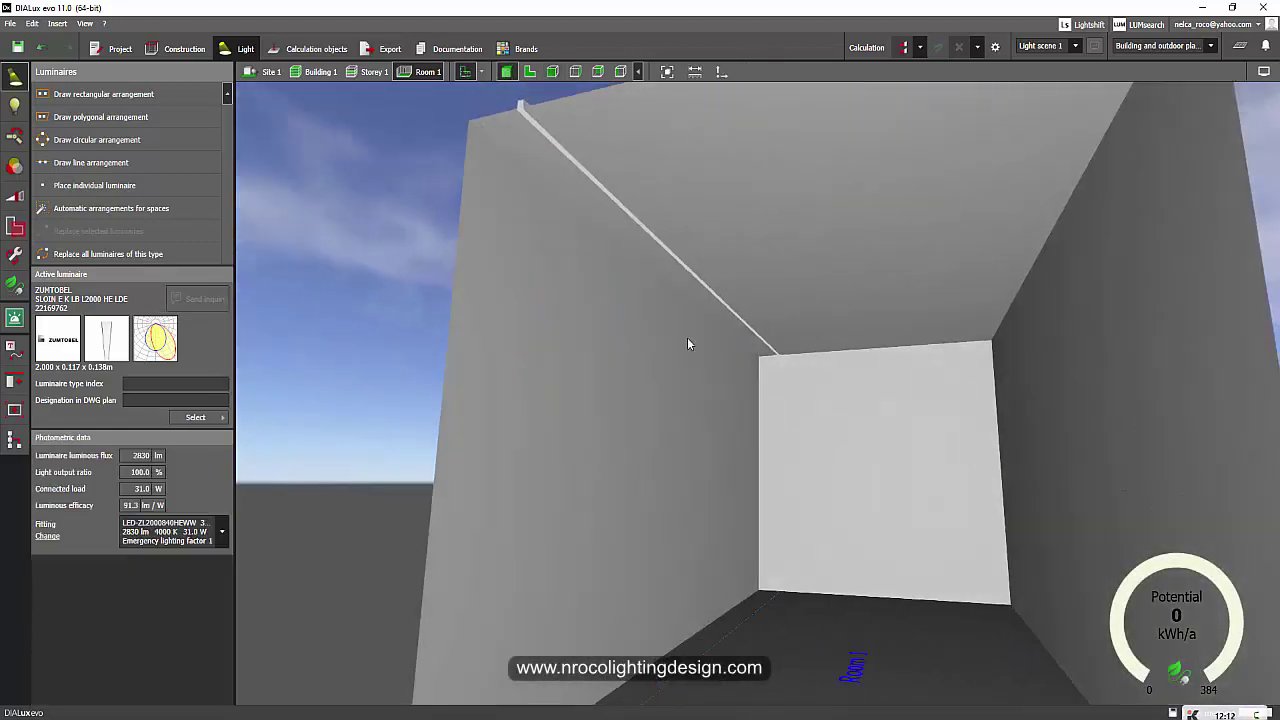
pyautogui.click(1264, 71)
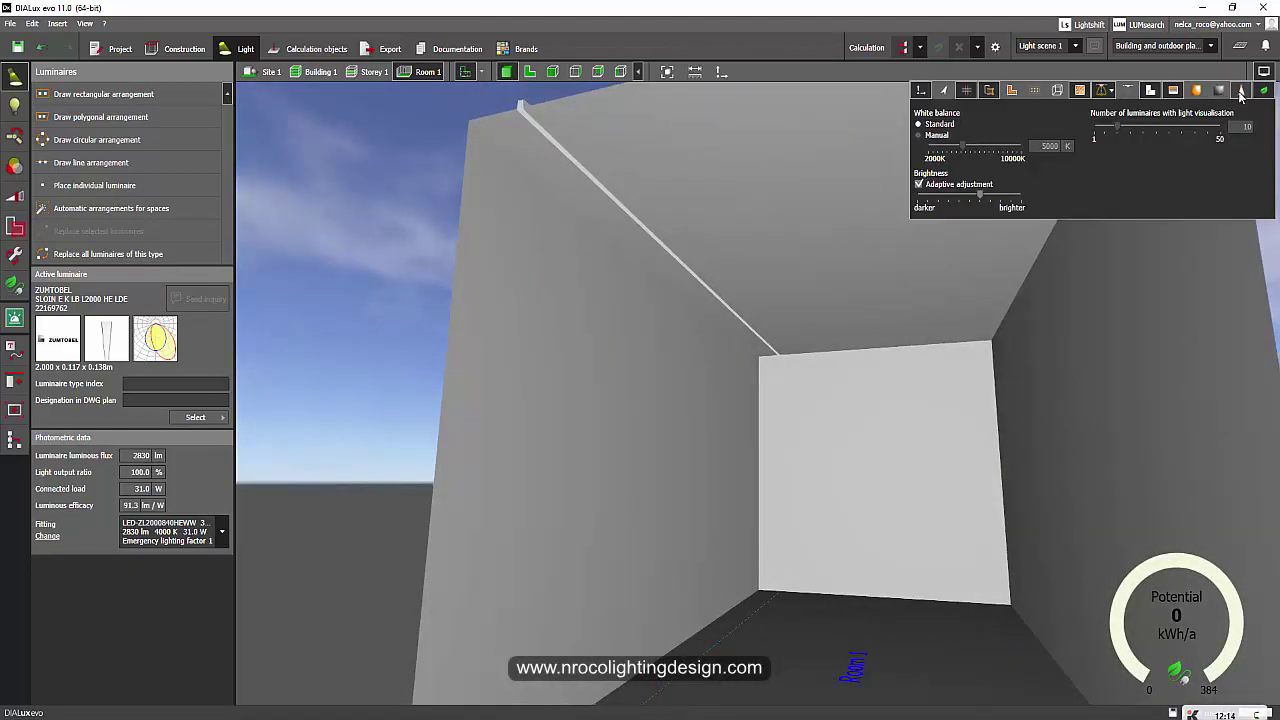
pyautogui.click(1240, 93)
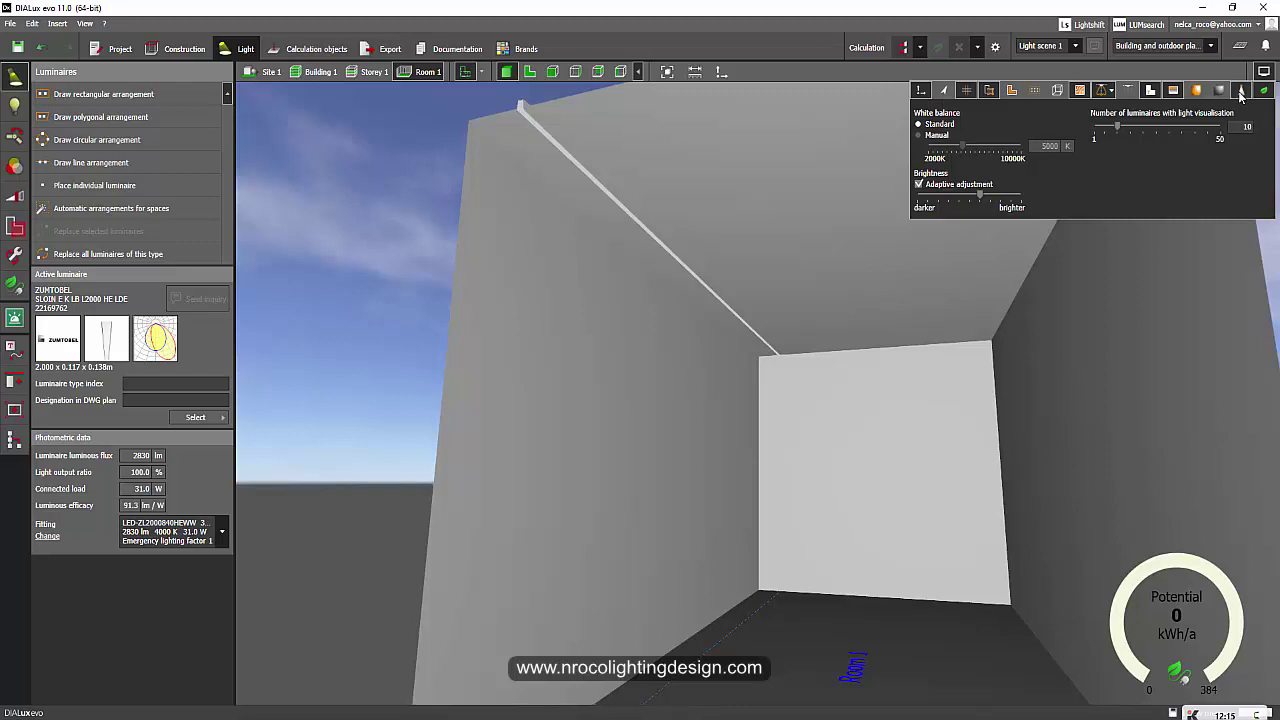
pyautogui.click(677, 266)
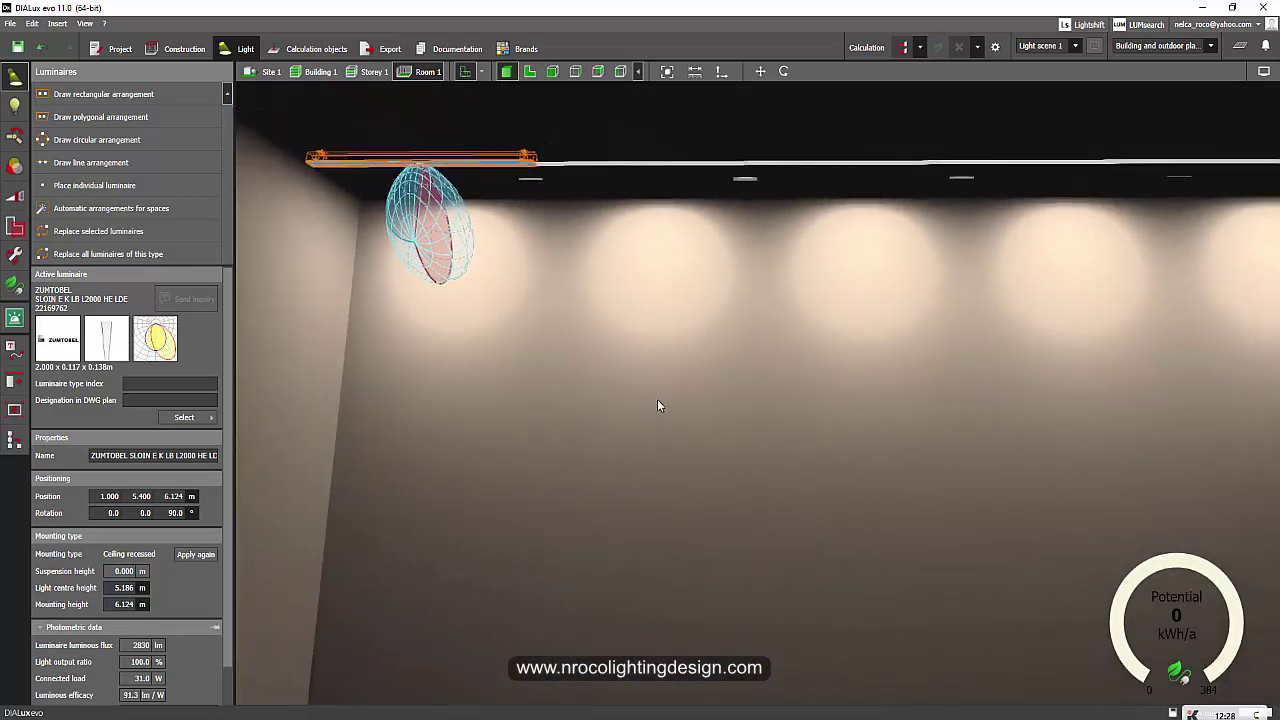
pyautogui.moveTo(658, 405); pyautogui.dragTo(709, 429)
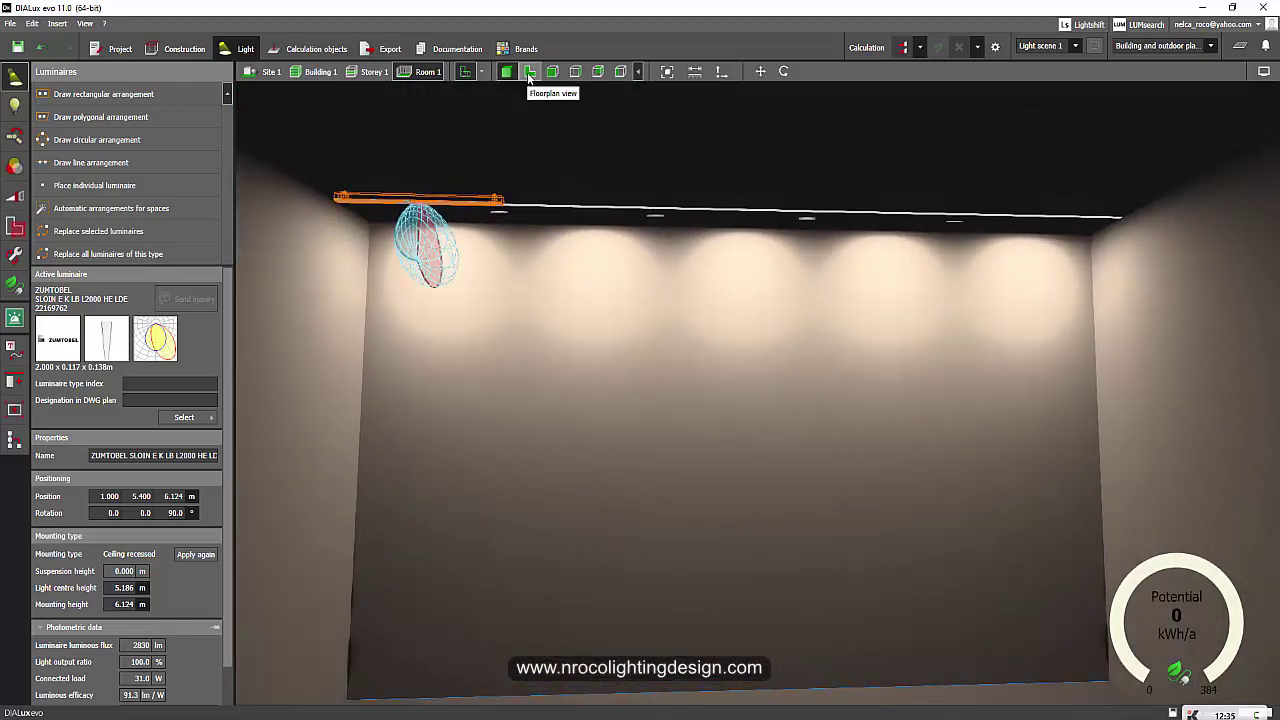
# Step: In the floor plan, set the spacing of the upper wall reference line's parallel to 1.000 m
pyautogui.click(530, 72)
pyautogui.press('Escape')
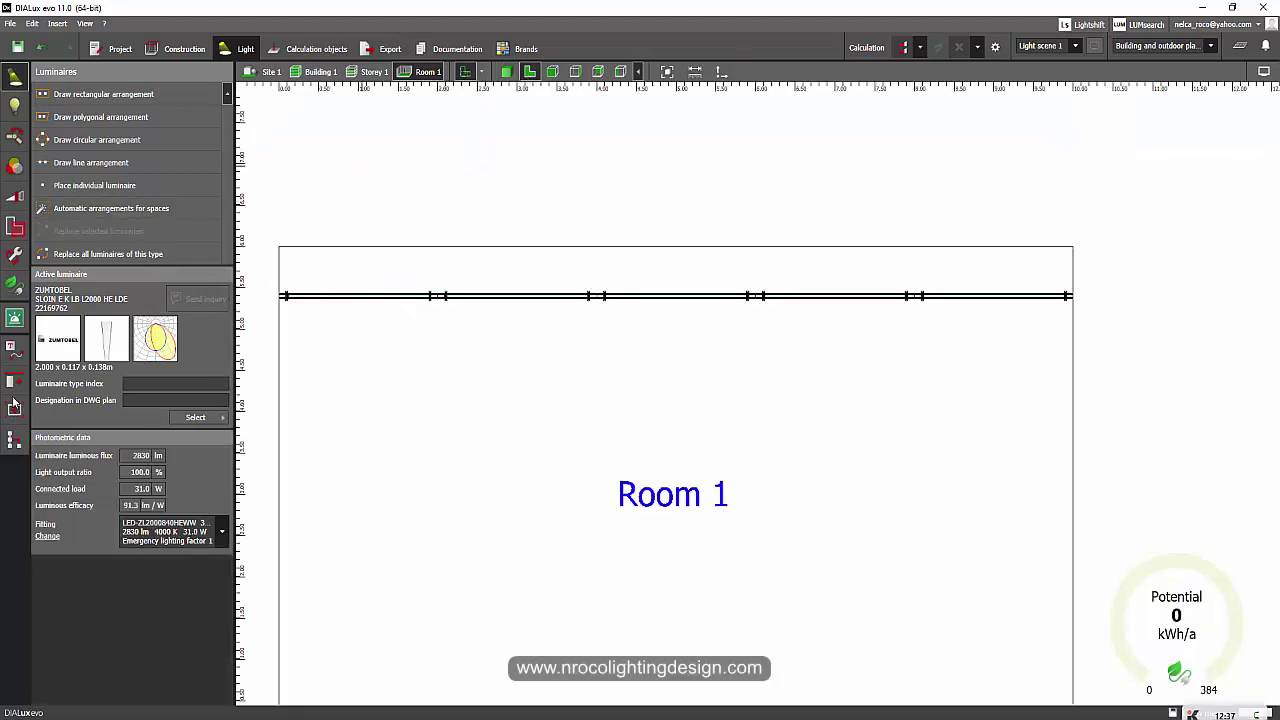
pyautogui.click(14, 350)
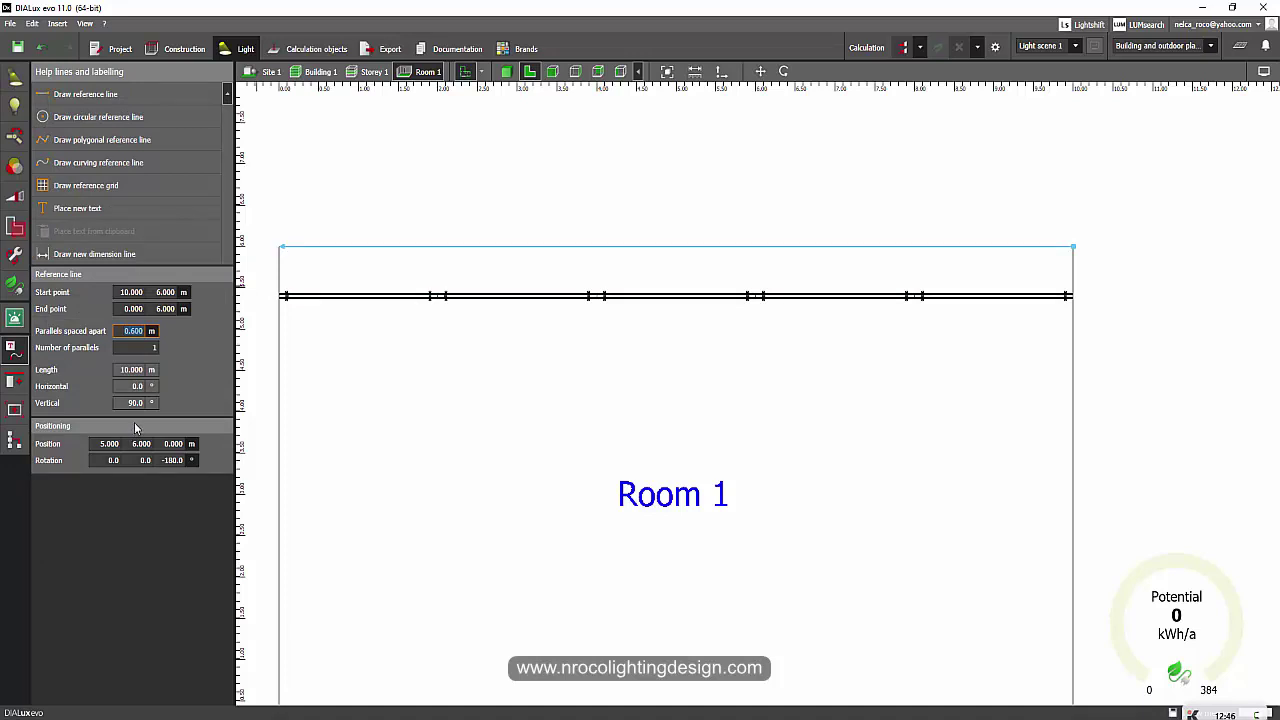
pyautogui.press('Return')
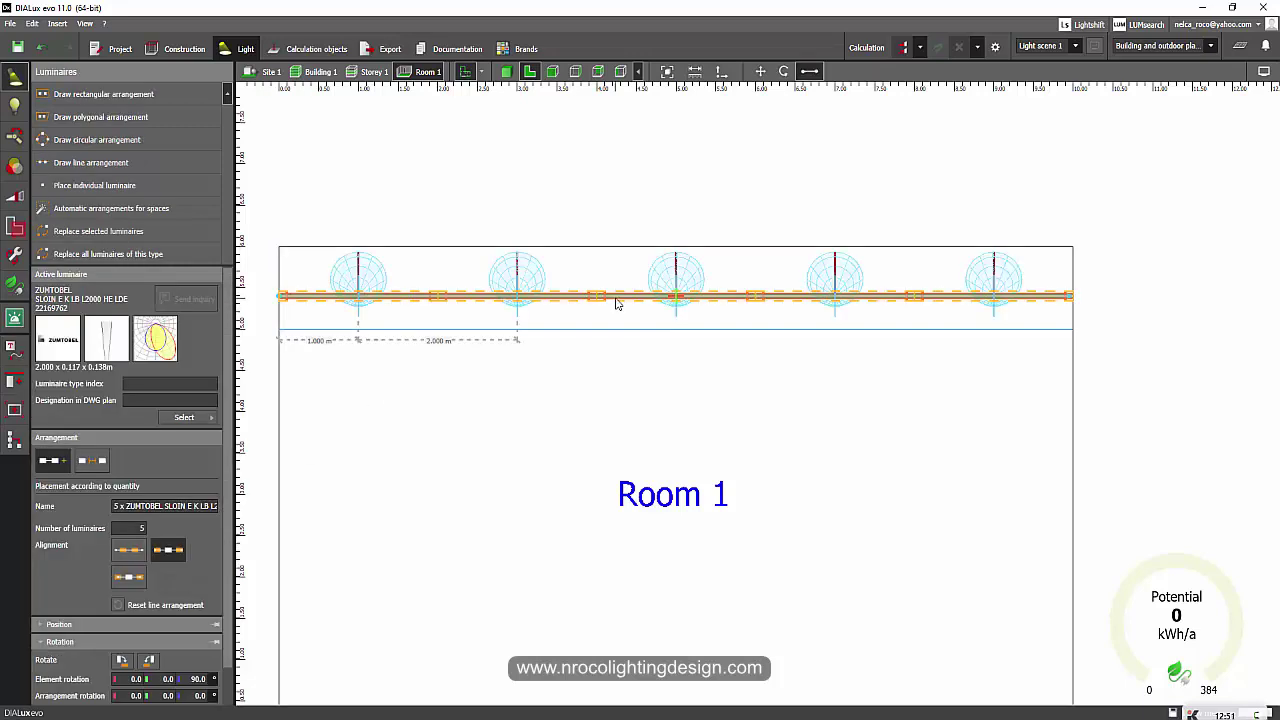
# Step: Move the line of 5 luminaires away from the upper wall onto the parallel reference line 1 m from it
pyautogui.rightClick(620, 303)
pyautogui.click(651, 323)
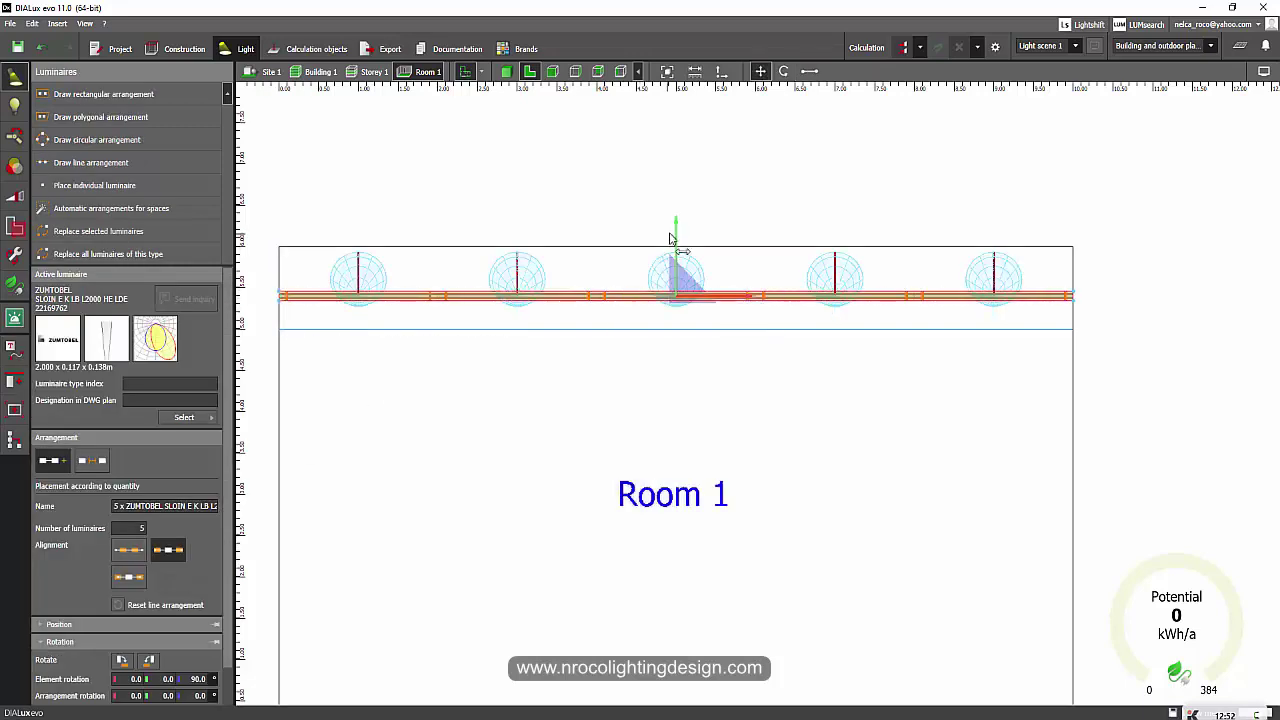
pyautogui.moveTo(679, 242); pyautogui.dragTo(686, 266)
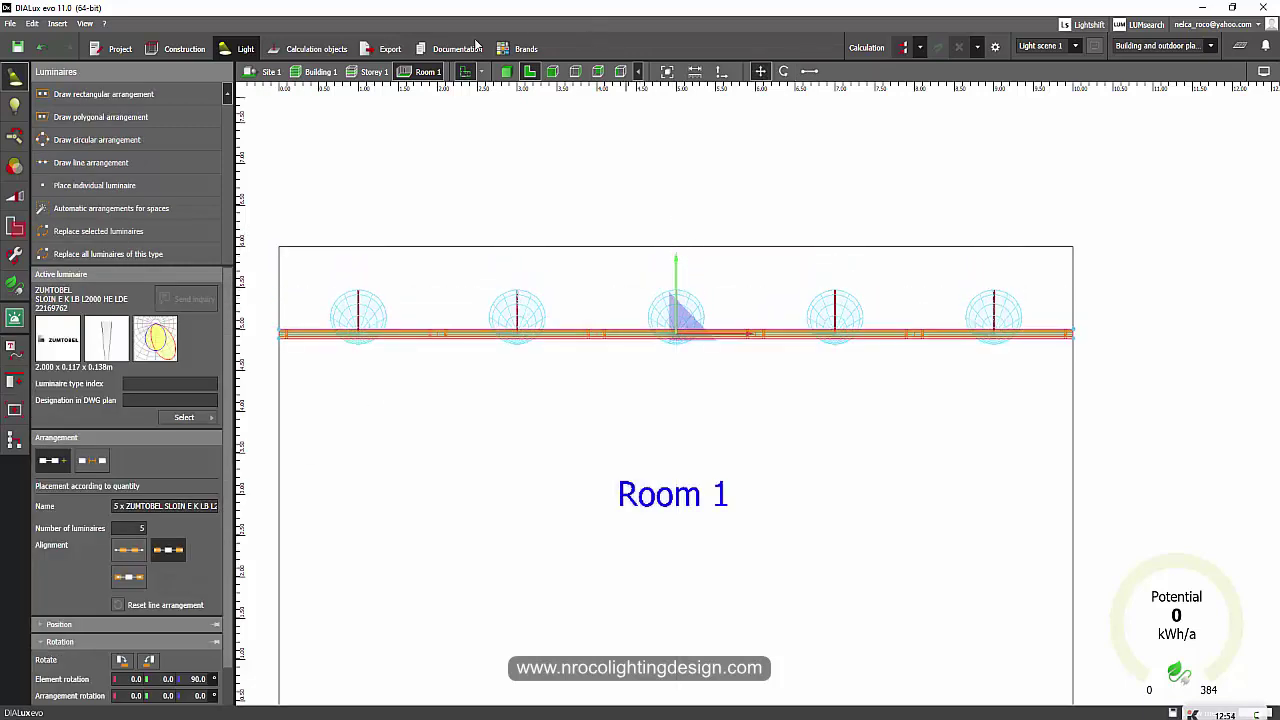
# Step: Return to the 3D view, calculate the lighting and view the lit wall
pyautogui.click(508, 72)
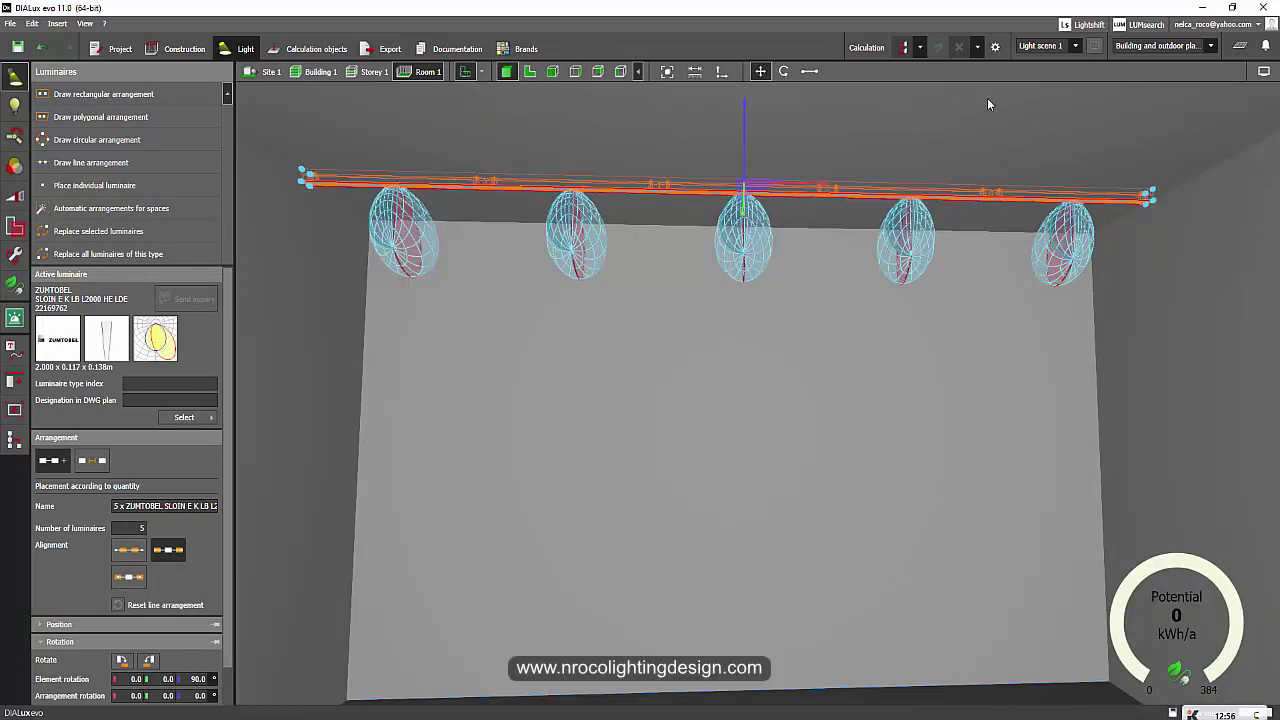
pyautogui.click(903, 47)
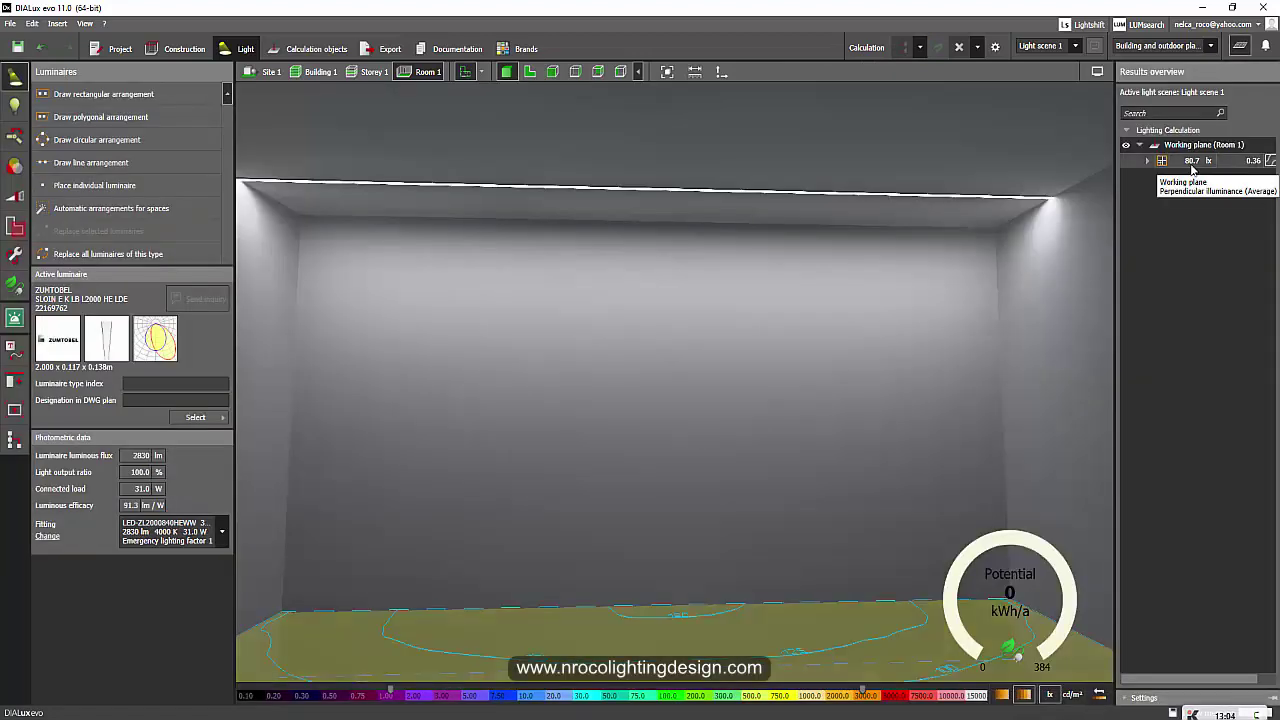
pyautogui.moveTo(814, 337); pyautogui.dragTo(712, 390)
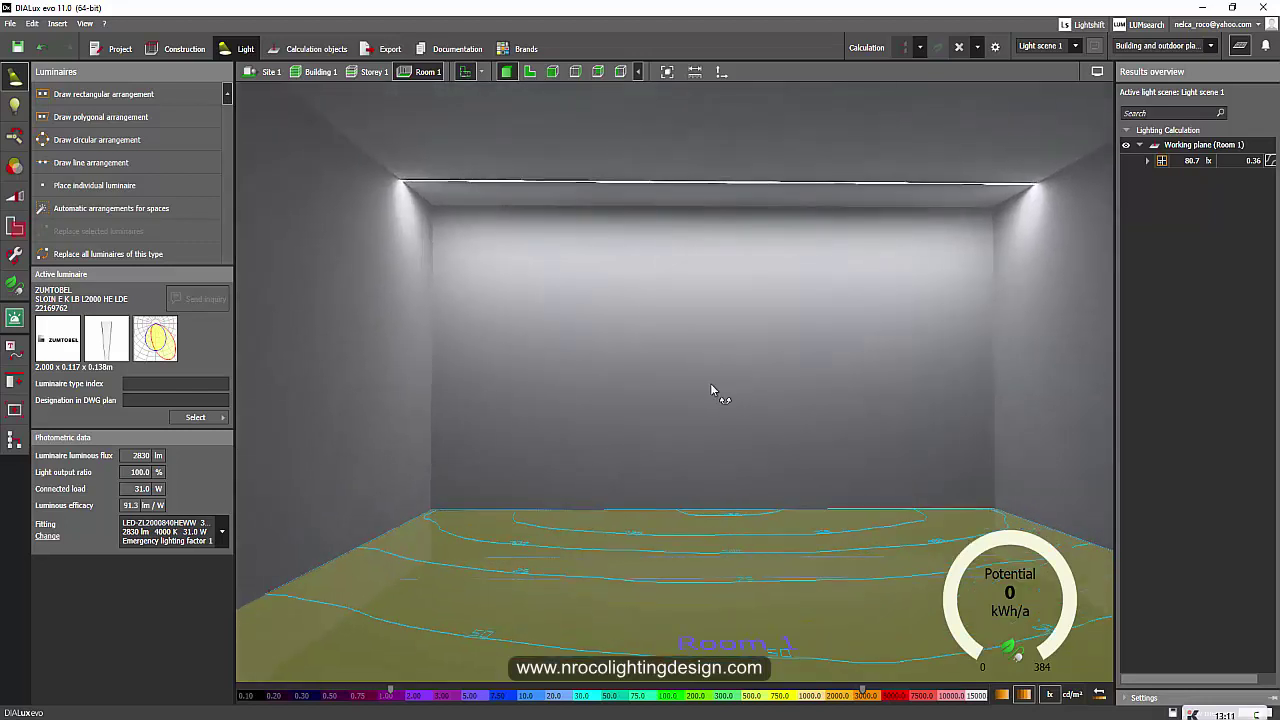
# Step: Show the calculation results on the washed wall's surface, adding false colours and a value chart
pyautogui.click(316, 48)
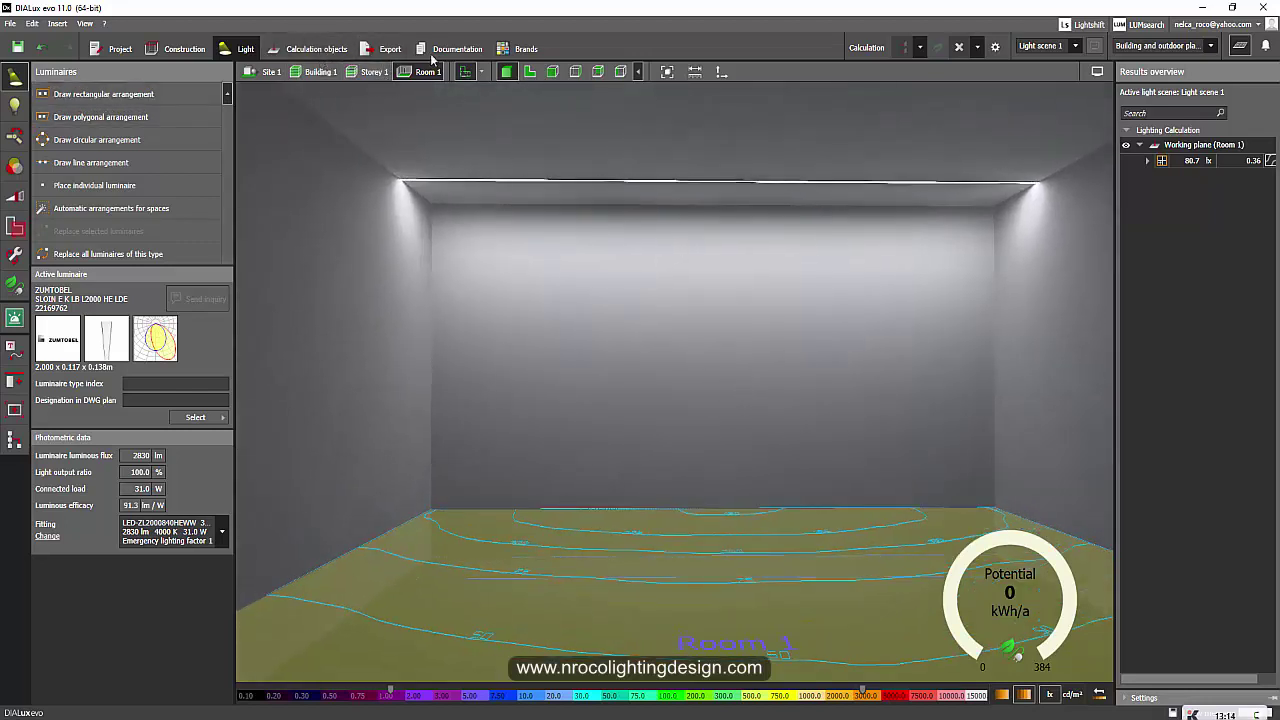
pyautogui.click(100, 256)
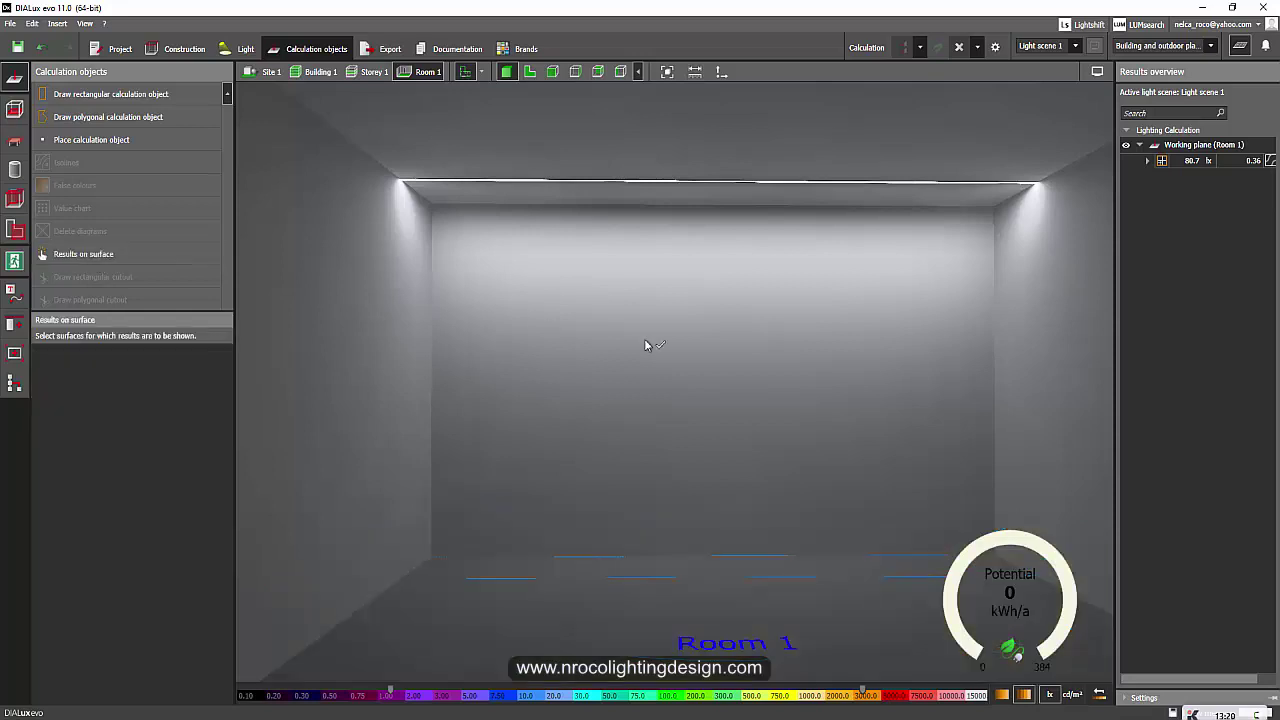
pyautogui.click(716, 331)
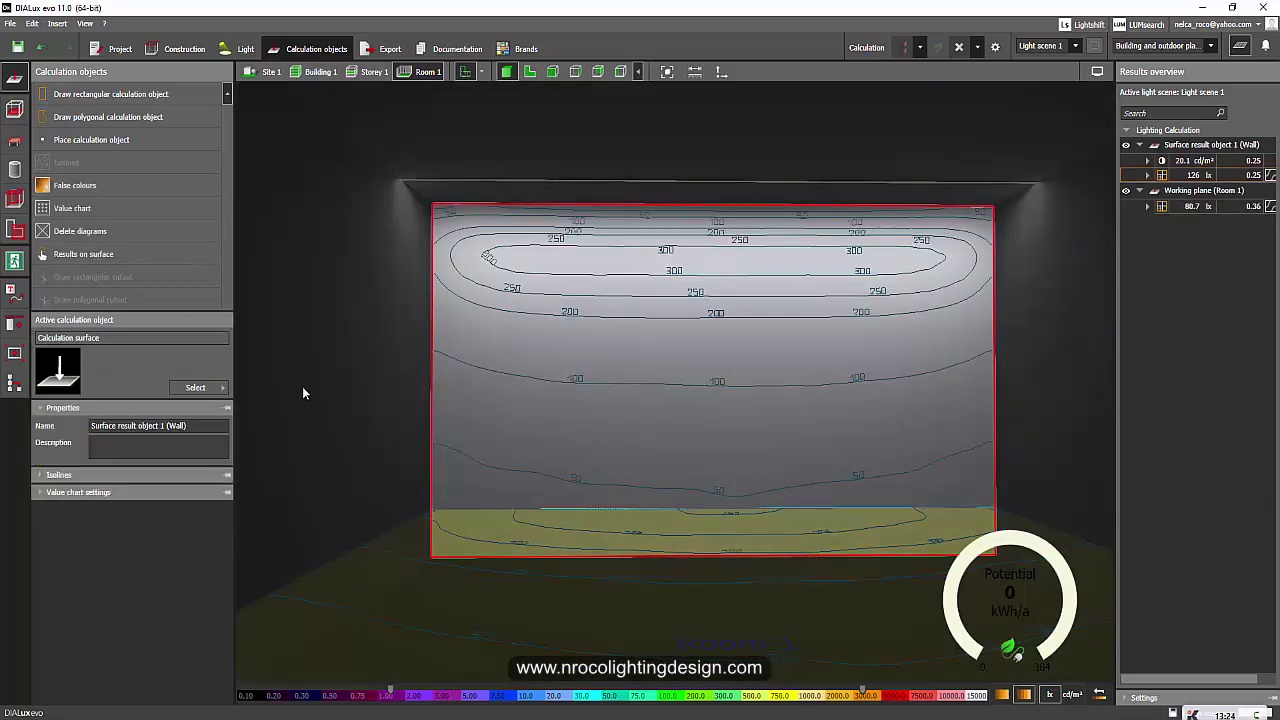
pyautogui.click(84, 188)
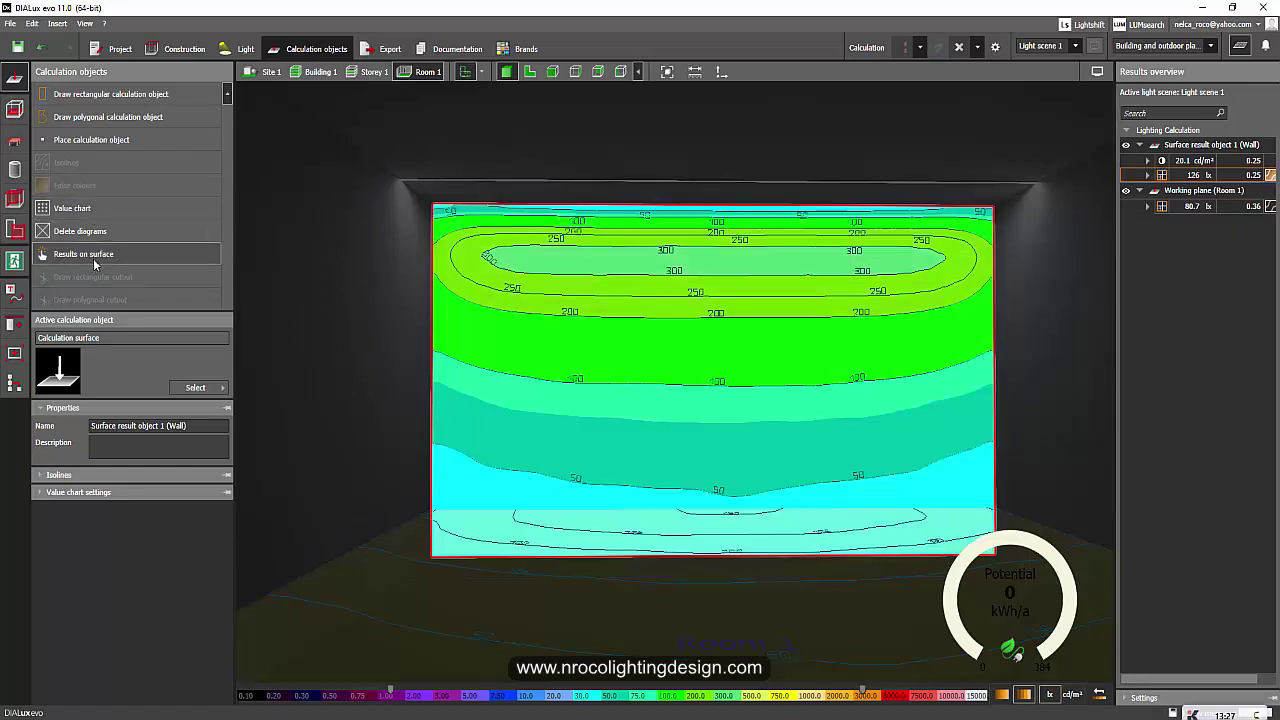
pyautogui.click(100, 209)
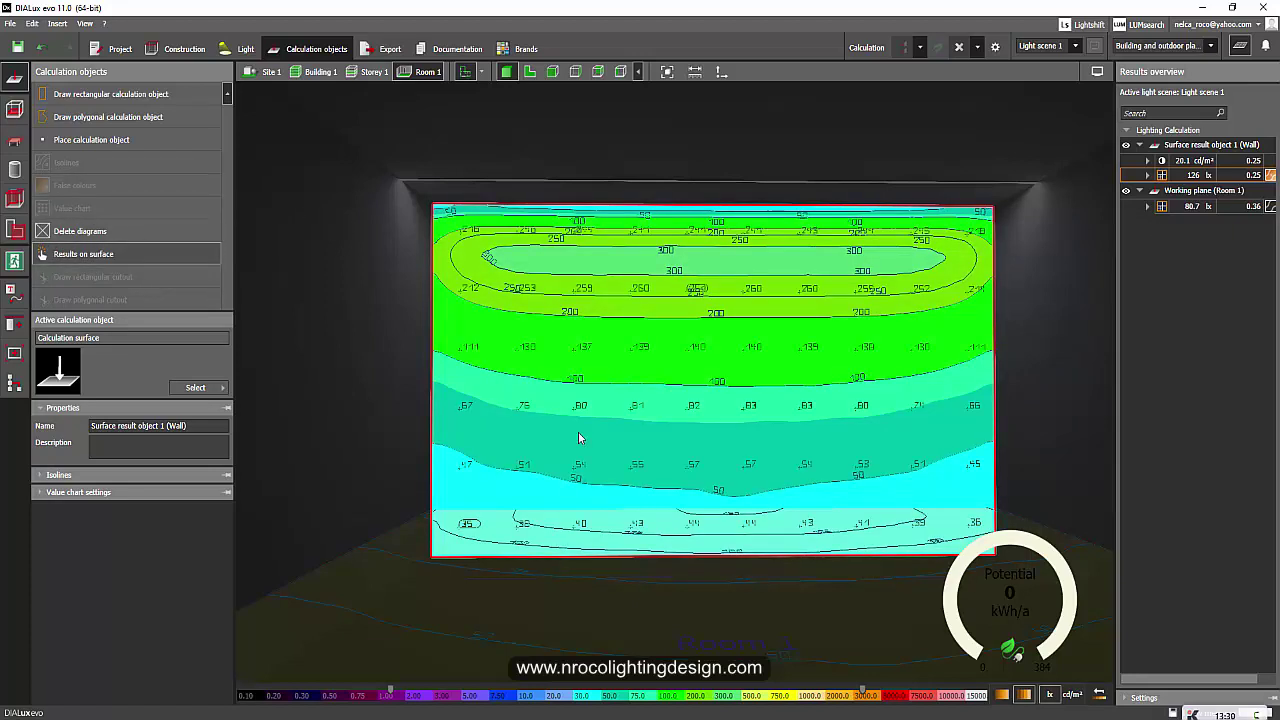
# Step: Hide the results overview and examine the false-colour illuminance distribution on the wall in 3D
pyautogui.moveTo(471, 609); pyautogui.dragTo(974, 466)
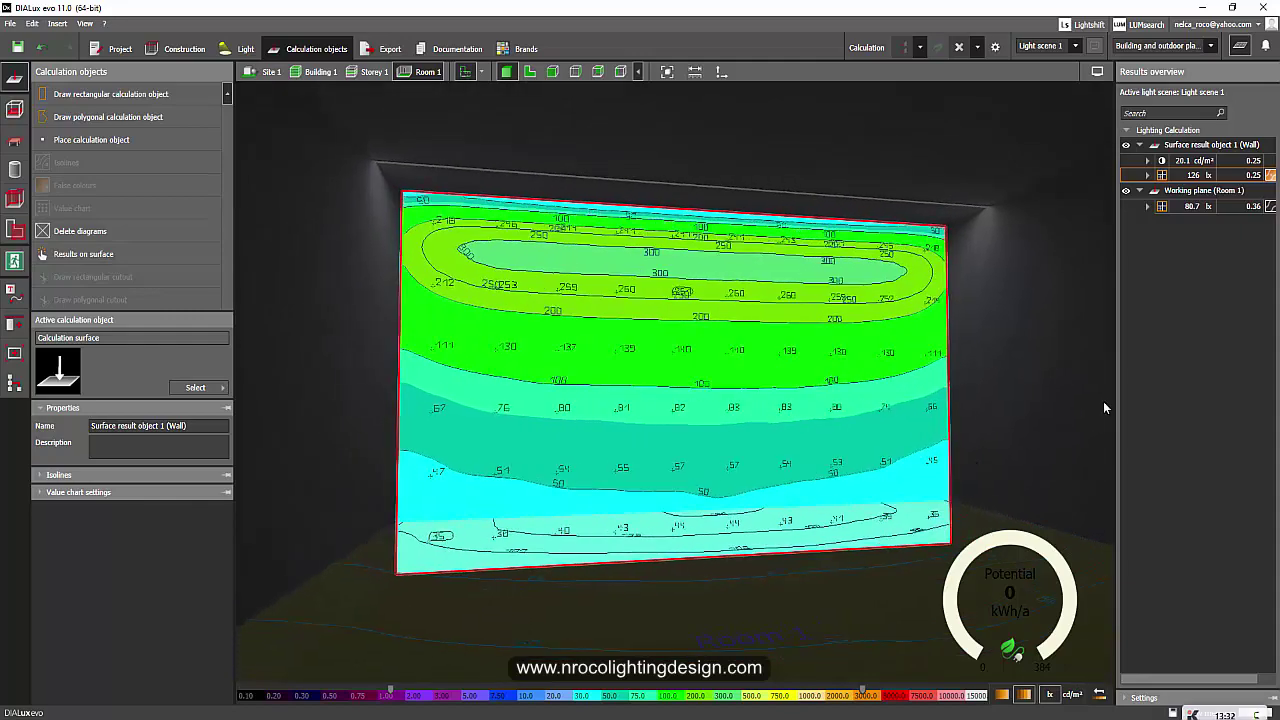
pyautogui.click(1242, 47)
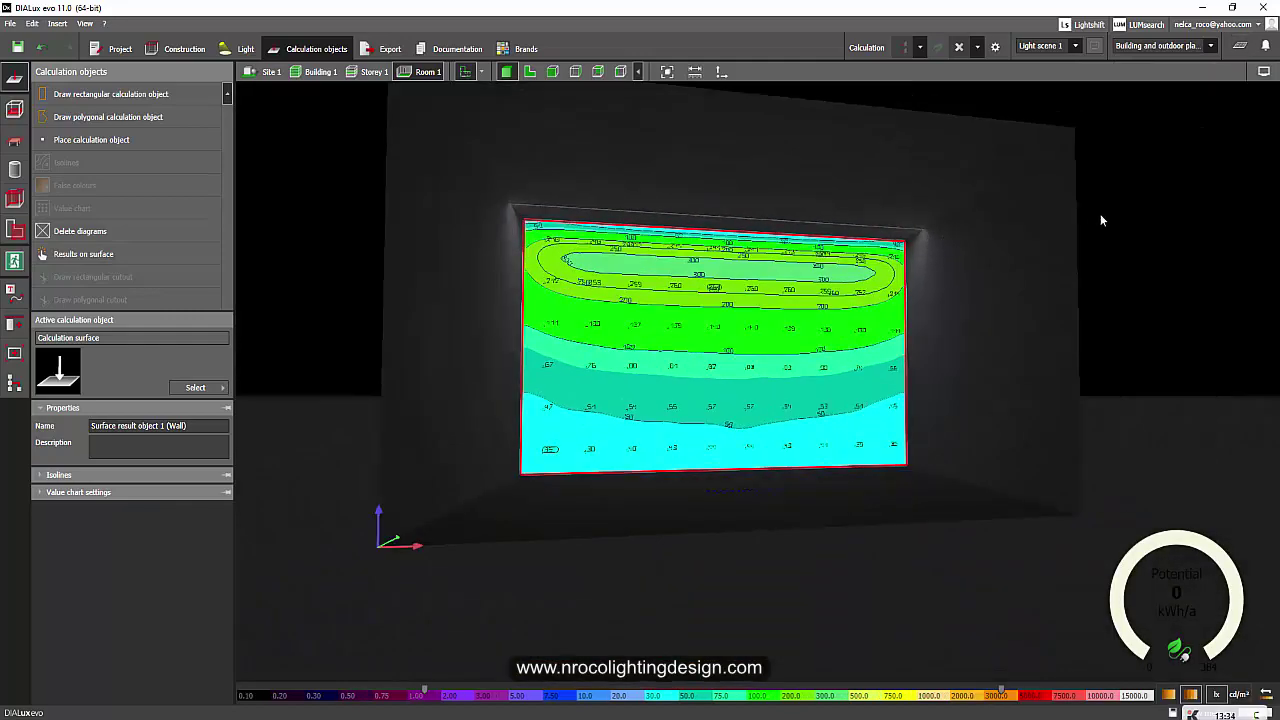
pyautogui.moveTo(1082, 236)
pyautogui.mouseDown()
pyautogui.moveTo(932, 265)
pyautogui.moveTo(1100, 250)
pyautogui.mouseUp()
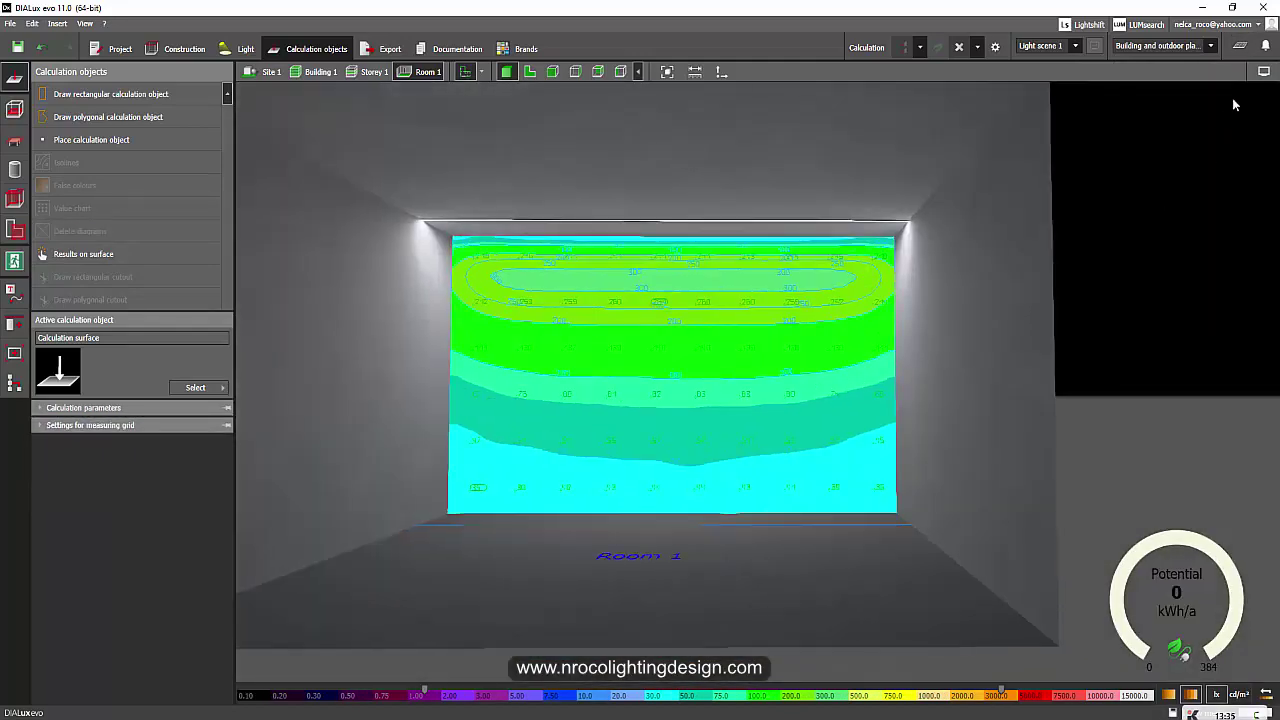
pyautogui.click(1240, 46)
pyautogui.click(1240, 46)
pyautogui.click(1264, 71)
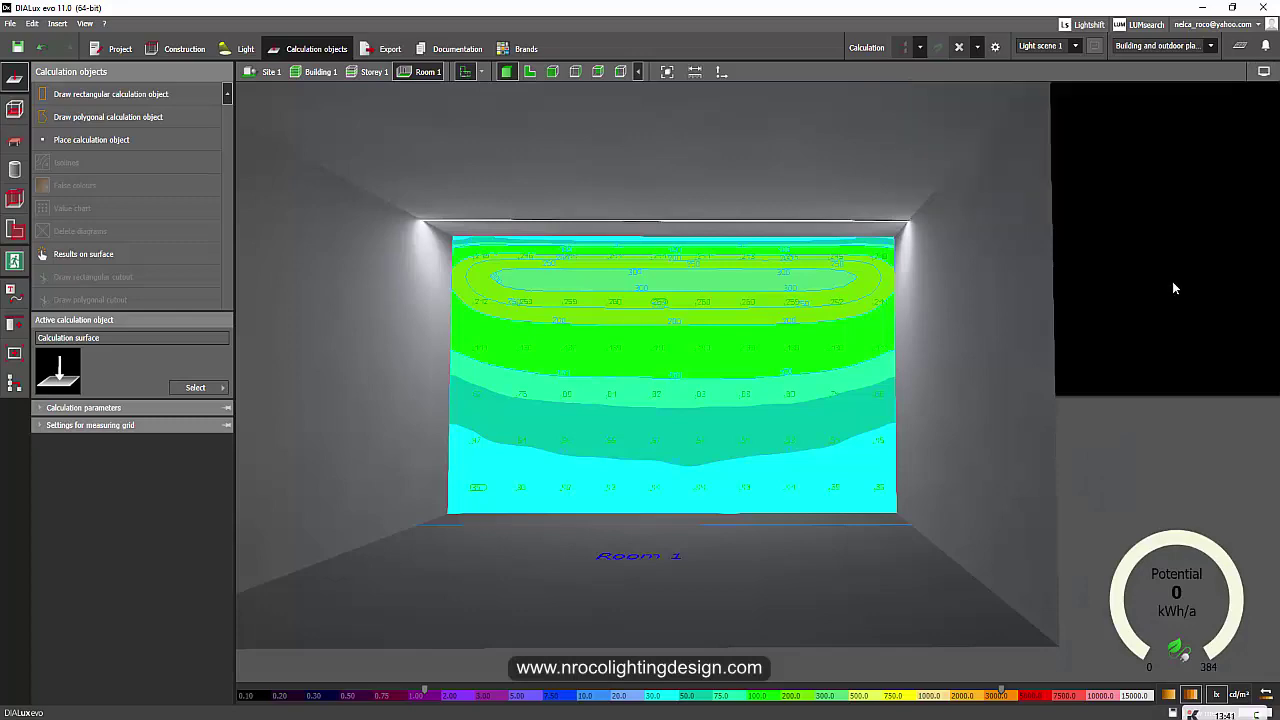
pyautogui.moveTo(1171, 286); pyautogui.dragTo(901, 305)
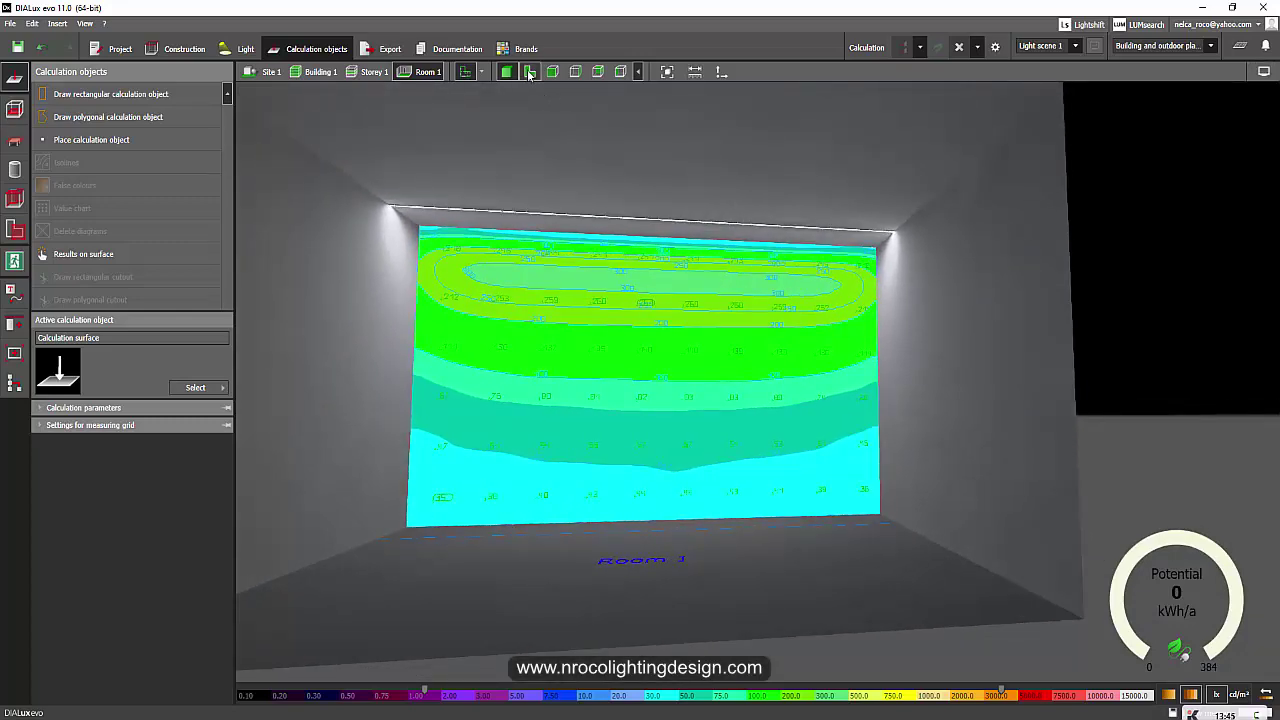
# Step: In the floor plan, move the luminaire line farther from the upper wall, accepting that the calculated results become invalid
pyautogui.click(530, 72)
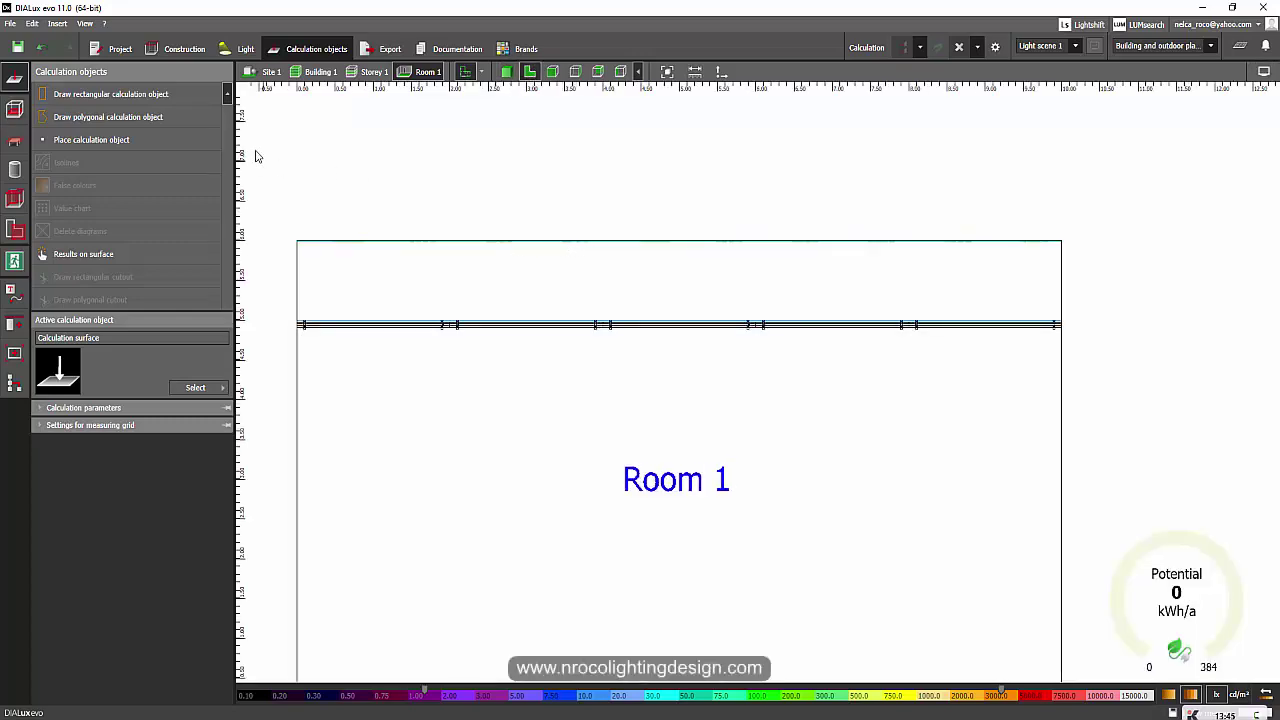
pyautogui.click(242, 50)
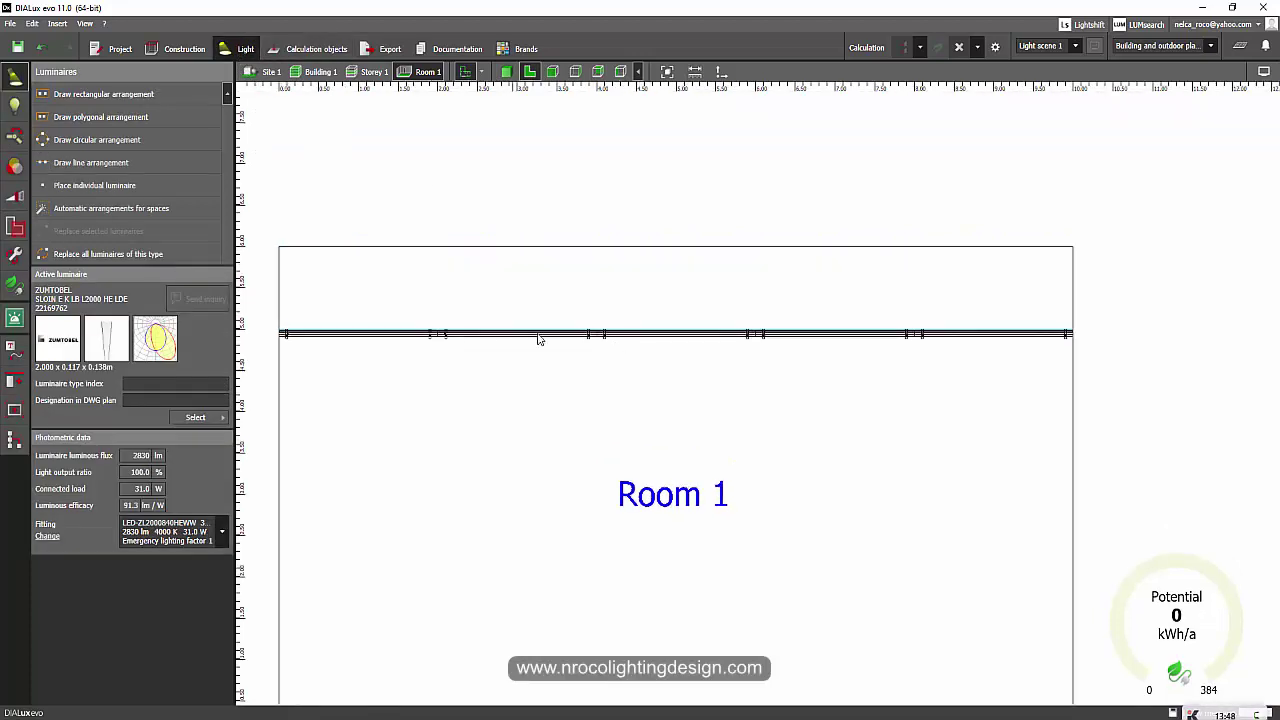
pyautogui.click(678, 337)
pyautogui.rightClick(694, 341)
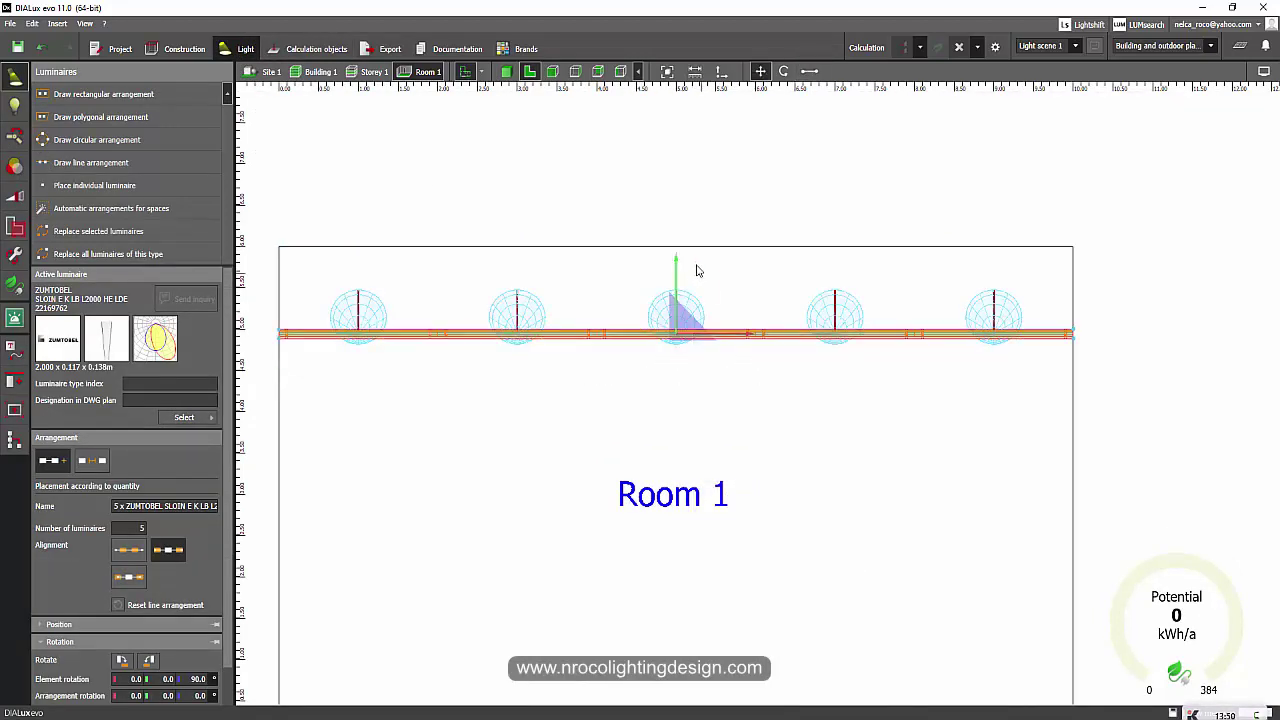
pyautogui.moveTo(677, 273); pyautogui.dragTo(614, 345)
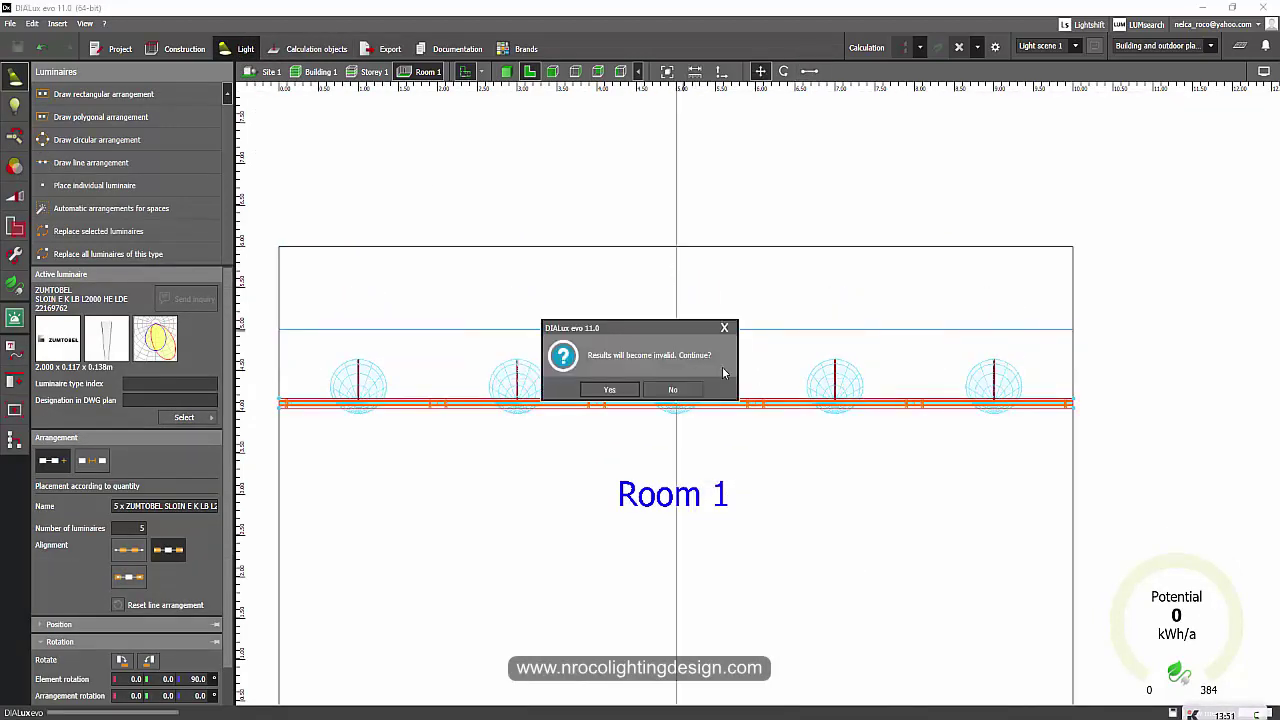
pyautogui.click(609, 389)
# Step: Set the spacing of the upper wall reference line's parallel to 1.500 m
pyautogui.click(470, 405)
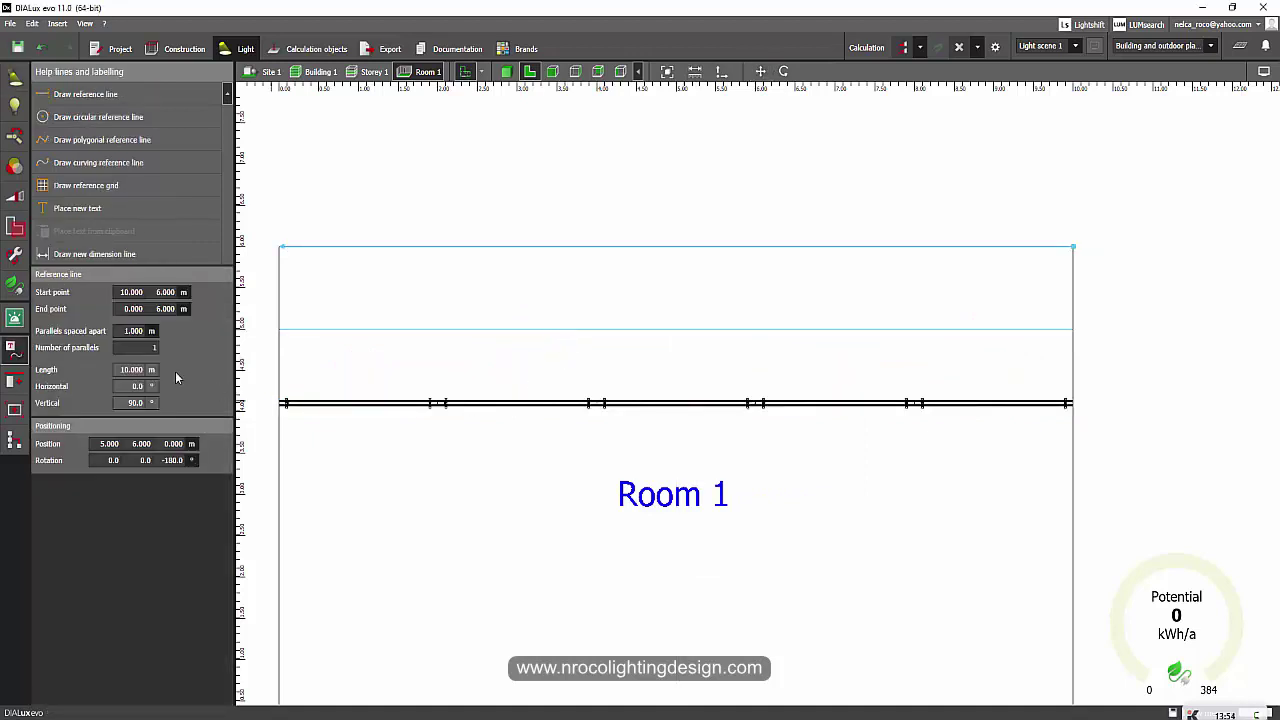
pyautogui.write('1.5')
pyautogui.press('Return')
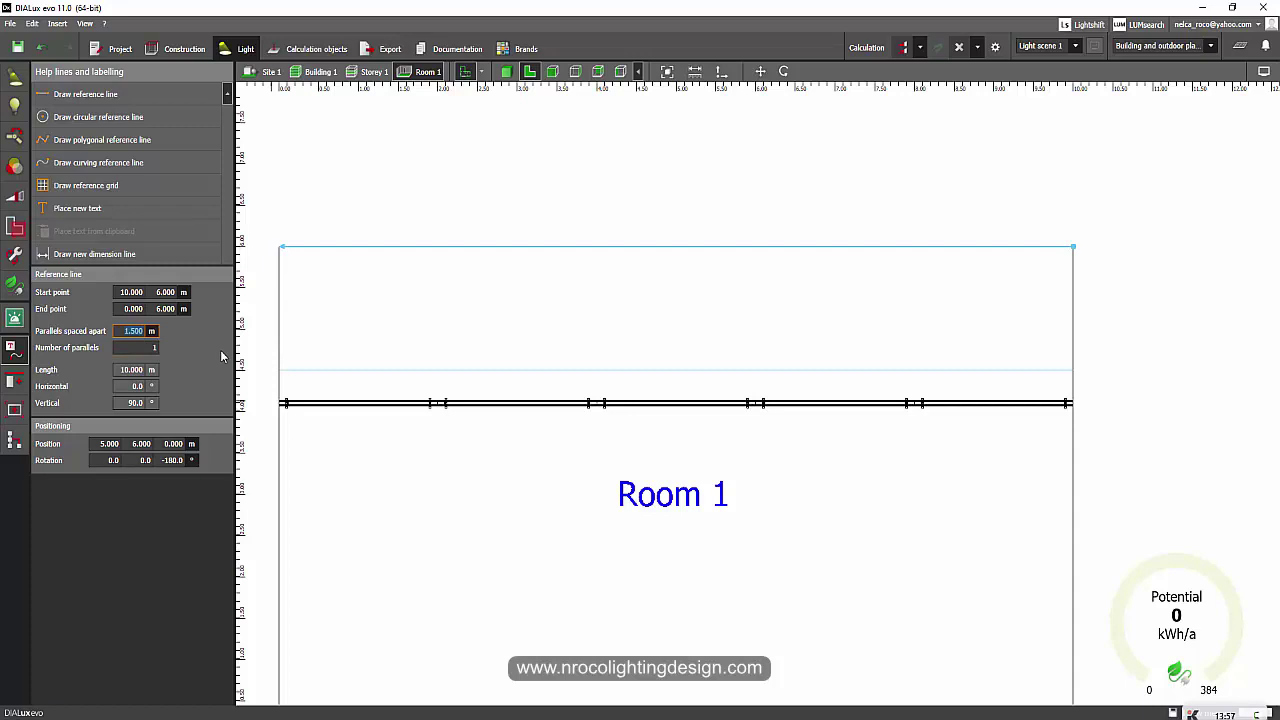
# Step: Move the luminaire line onto the parallel reference line 1.5 m from the wall and recalculate the lighting in the 3D view
pyautogui.click(617, 407)
pyautogui.rightClick(624, 413)
pyautogui.scroll(3, 660, 366)
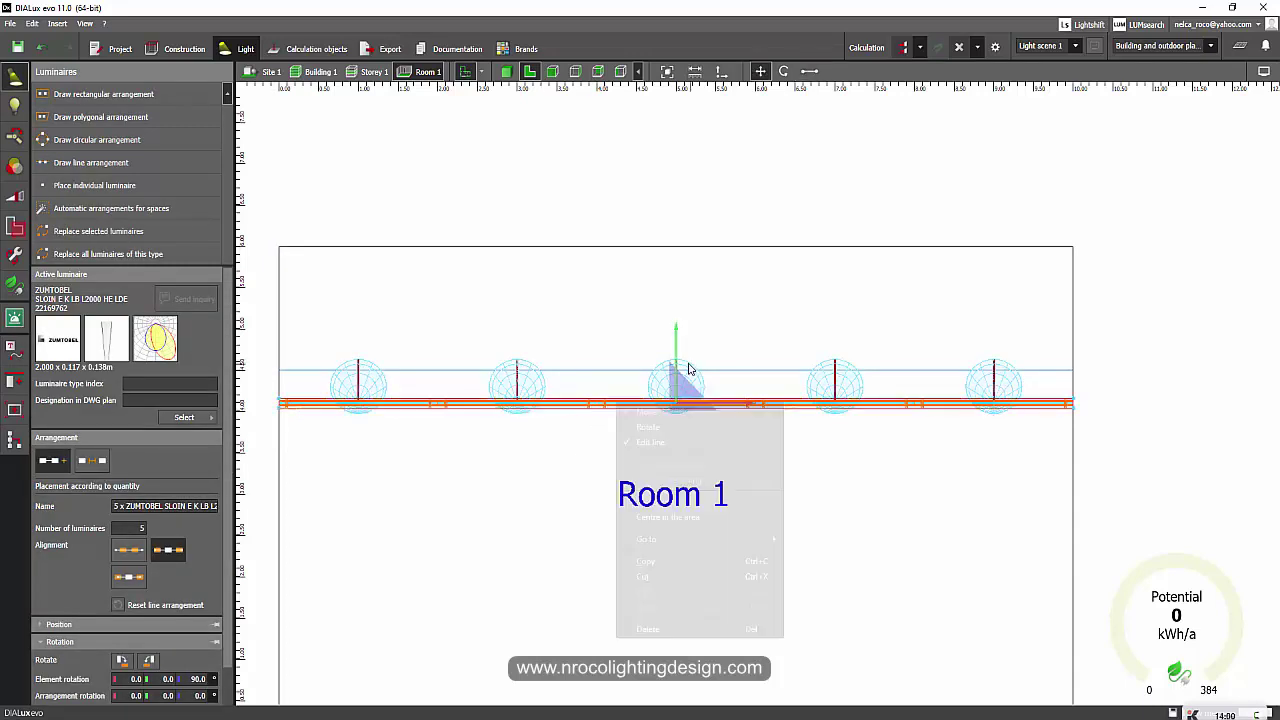
pyautogui.click(504, 78)
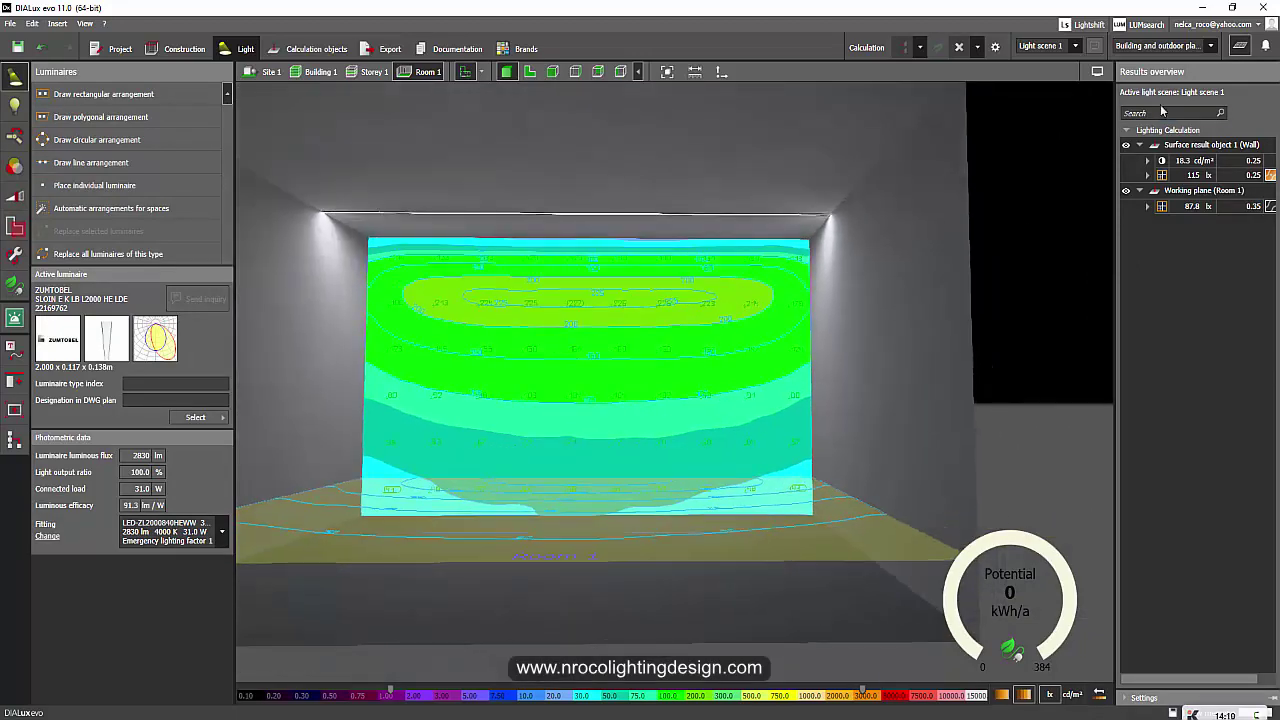
# Step: Hide the results overview and inspect the wall-washing effect and continuous light line from several 3D angles
pyautogui.click(1241, 48)
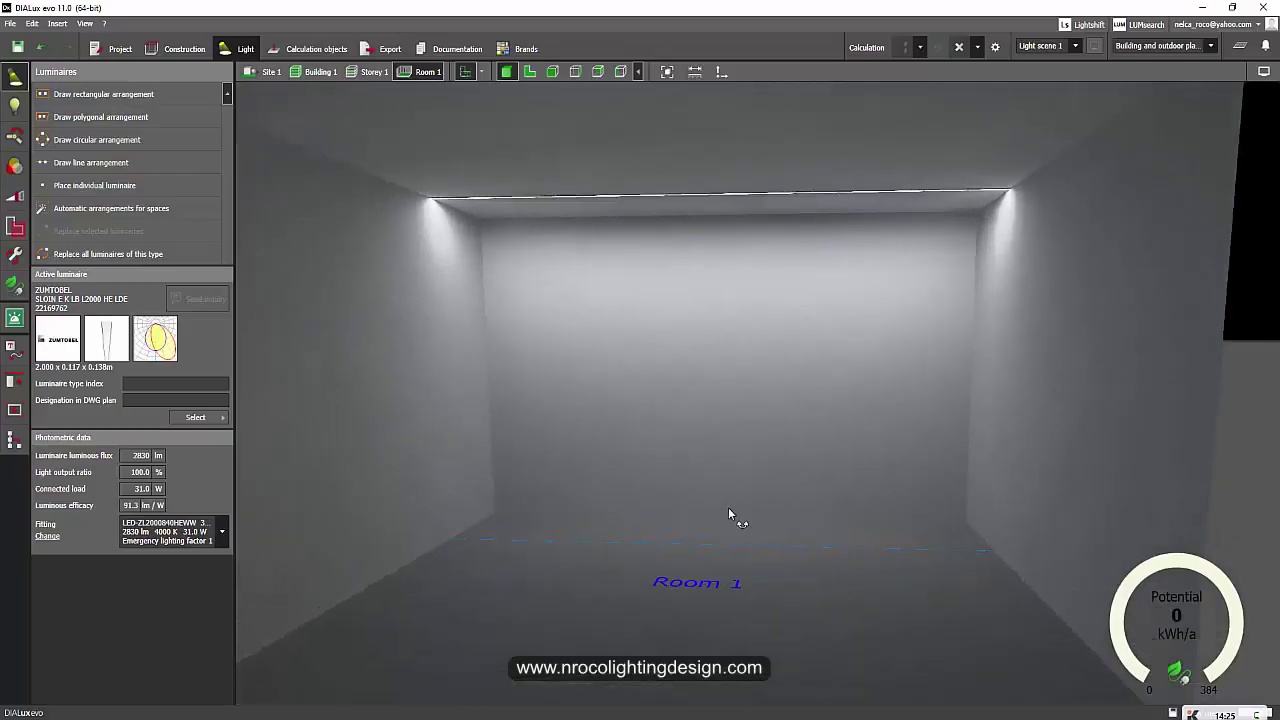
pyautogui.moveTo(729, 510); pyautogui.dragTo(777, 517, button='middle')
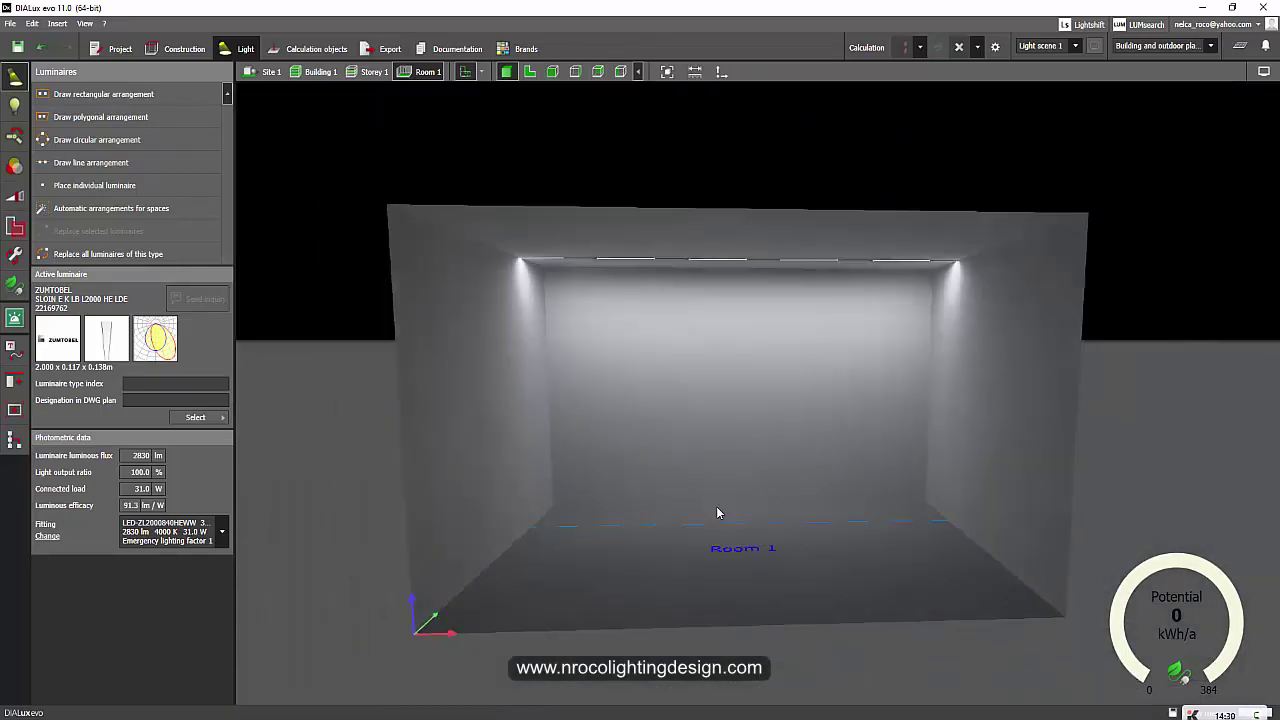
pyautogui.moveTo(716, 513); pyautogui.dragTo(760, 407, button='middle')
pyautogui.scroll(5, 648, 345)
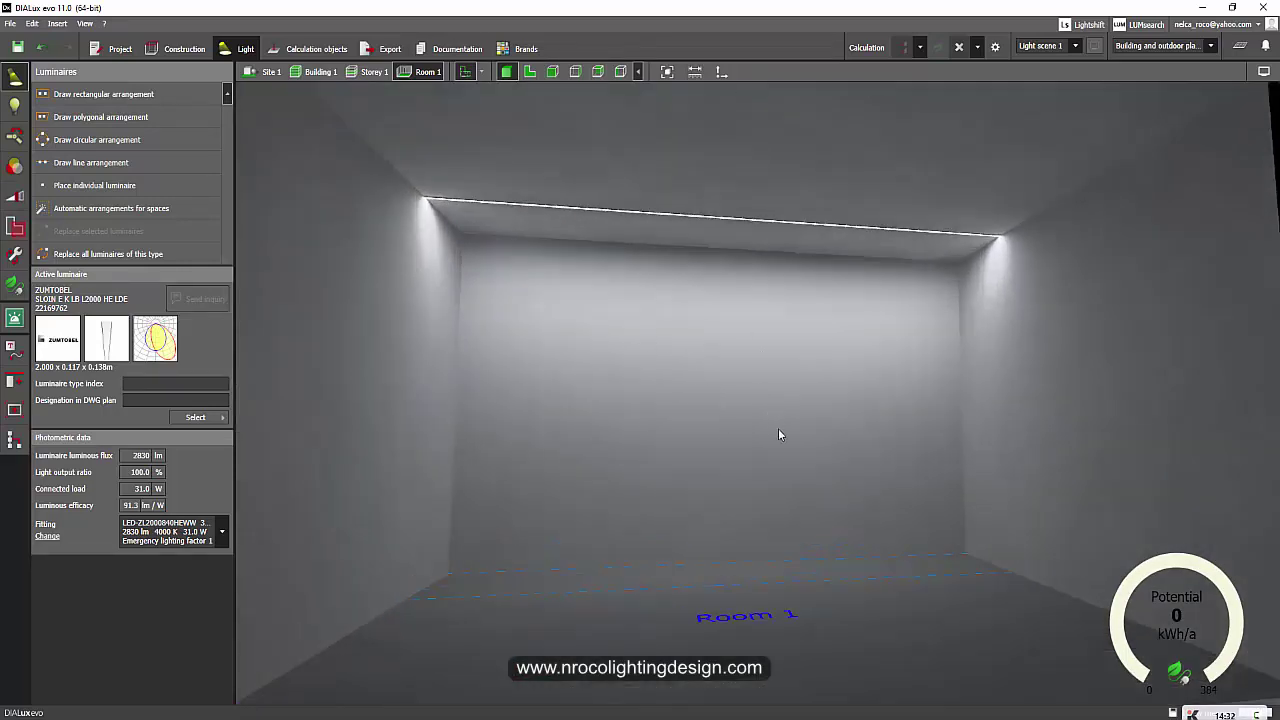
pyautogui.scroll(-3, 700, 520)
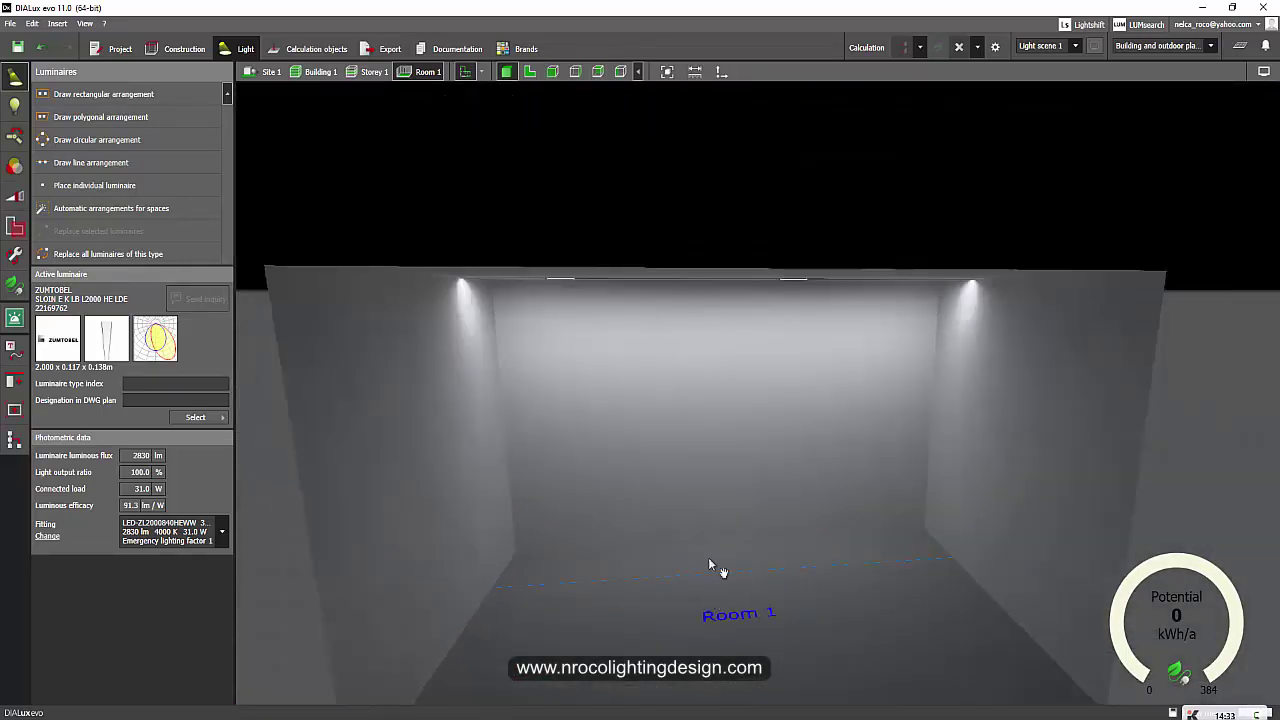
# Step: Switch to 3D Warehouse in the browser, browse the sculpture search results and open the Network Sculpture model
pyautogui.moveTo(708, 557)
pyautogui.mouseDown(button='middle')
pyautogui.moveTo(679, 539)
pyautogui.moveTo(700, 540)
pyautogui.mouseUp(button='middle')
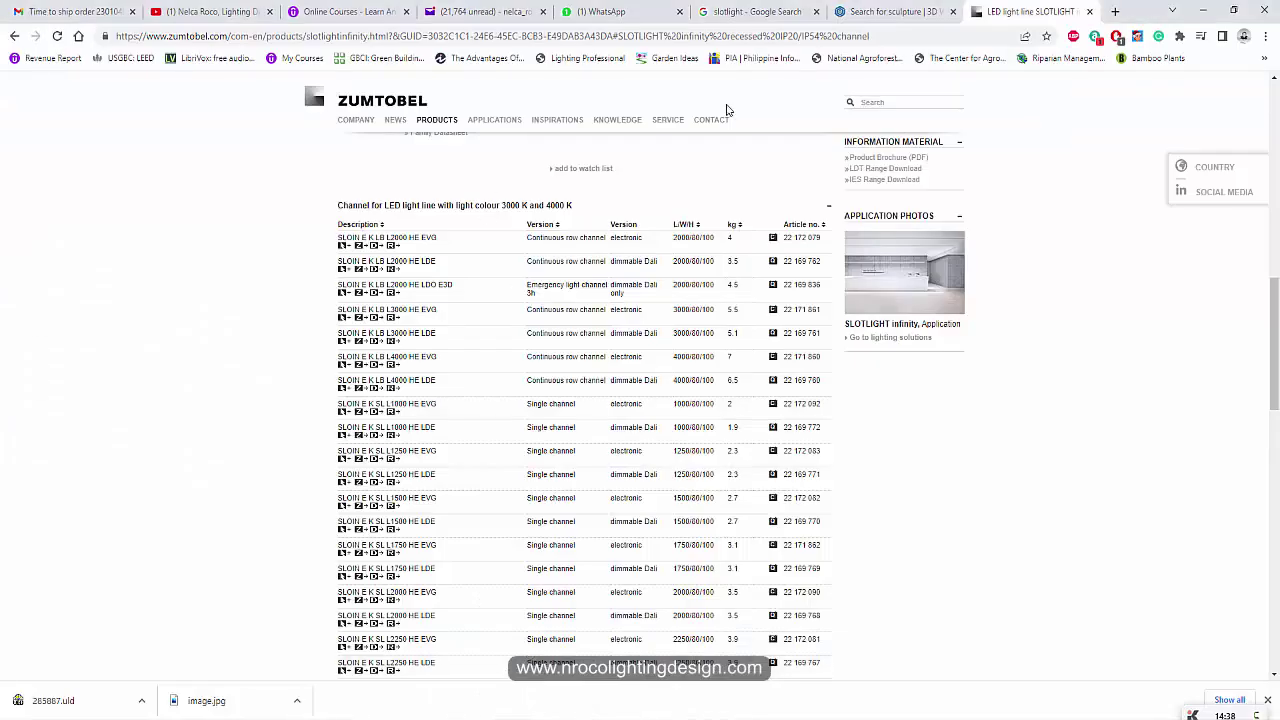
pyautogui.click(883, 13)
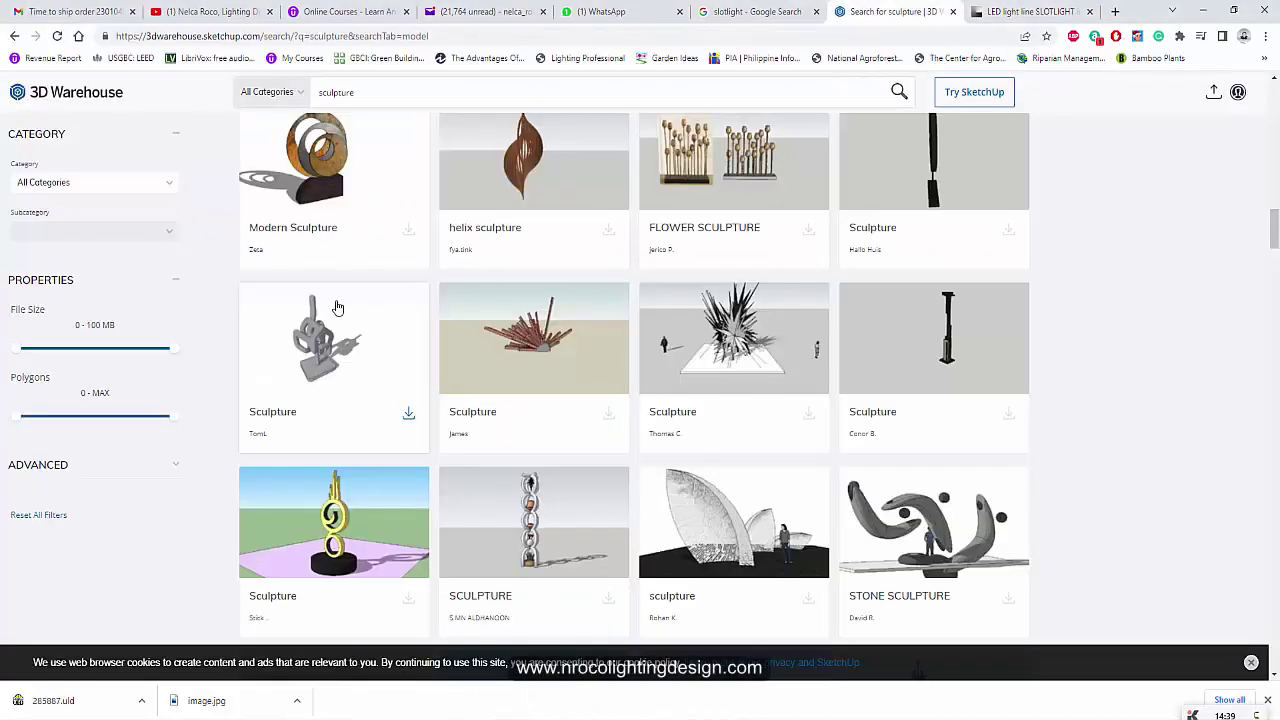
pyautogui.scroll(15, 580, 366)
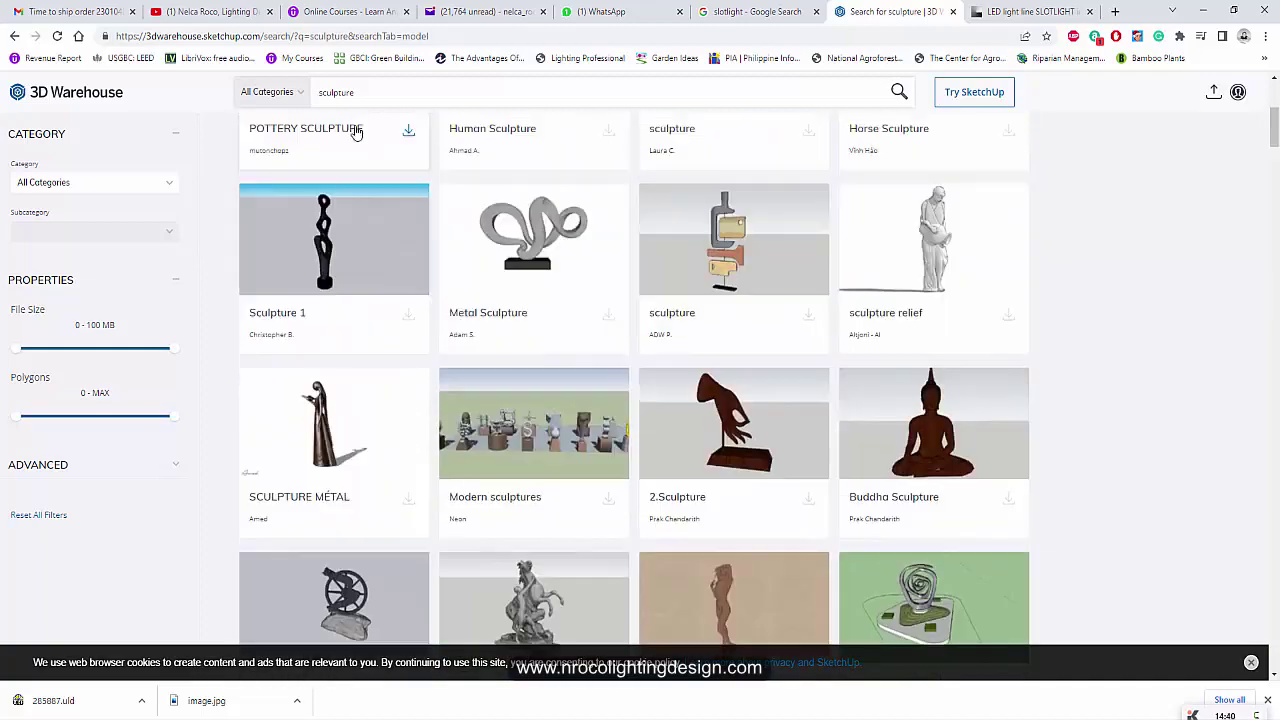
pyautogui.scroll(1, 340, 125)
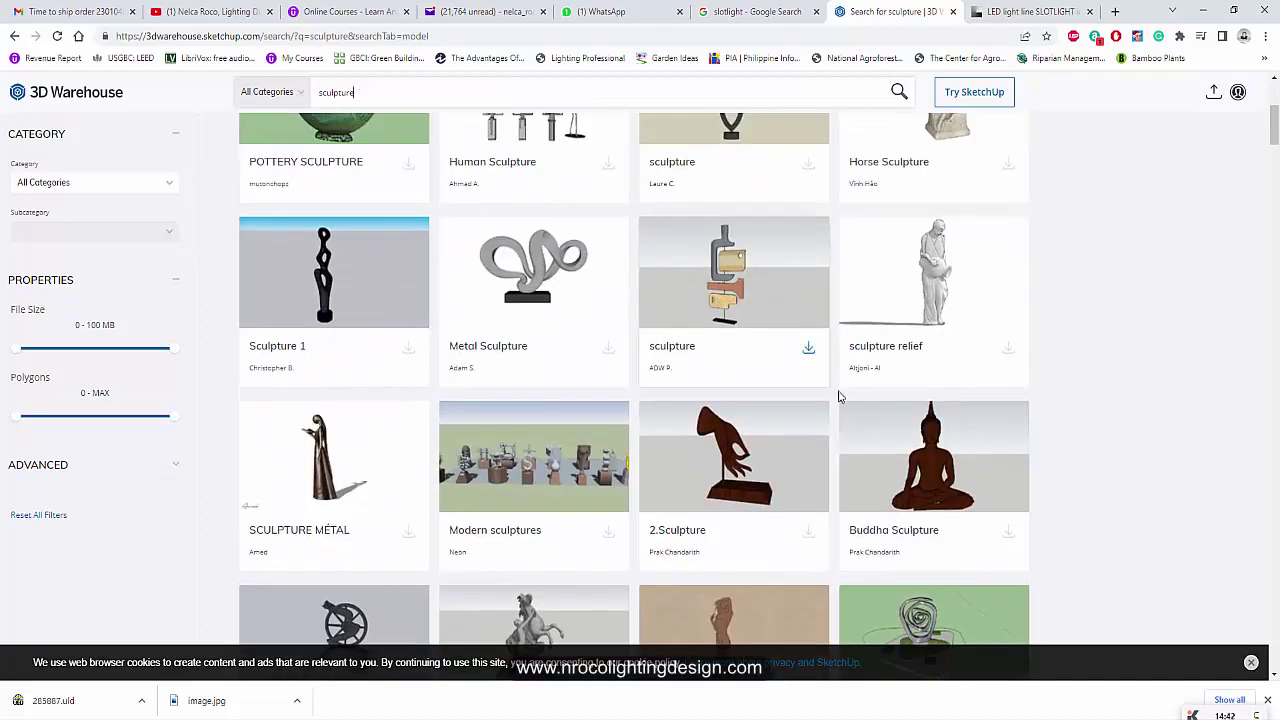
pyautogui.scroll(3, 877, 414)
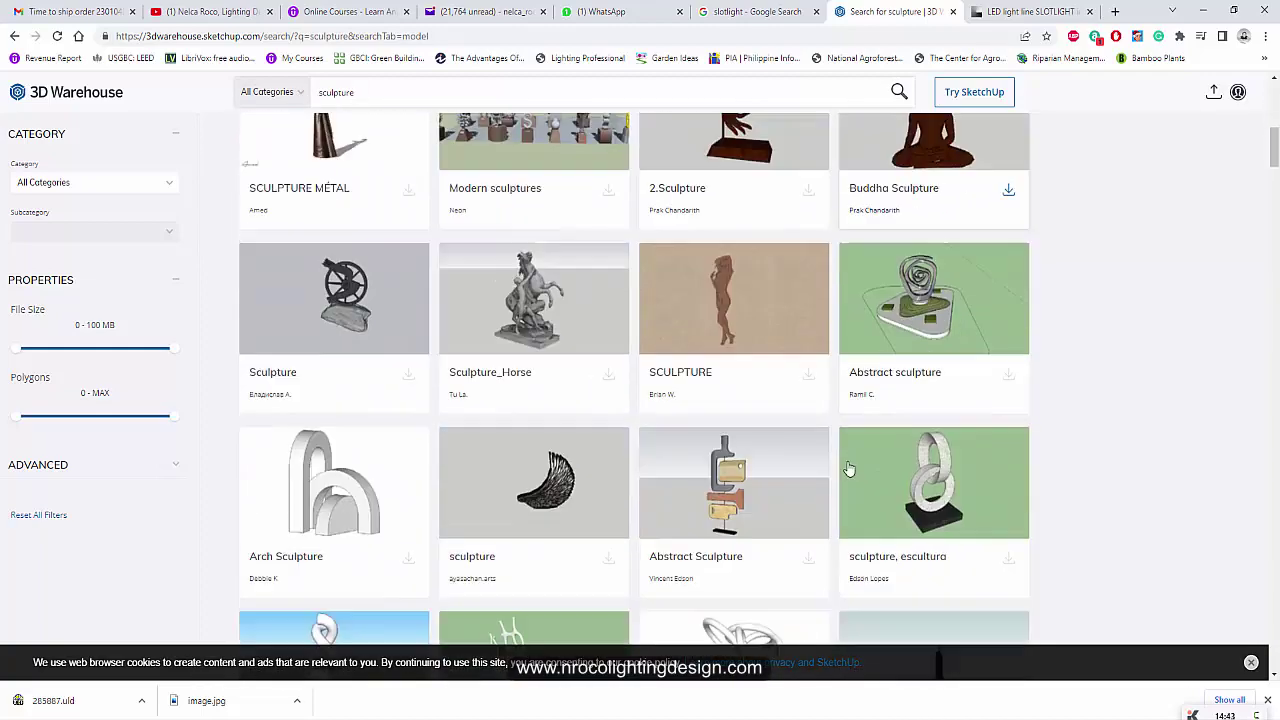
pyautogui.scroll(-10, 848, 469)
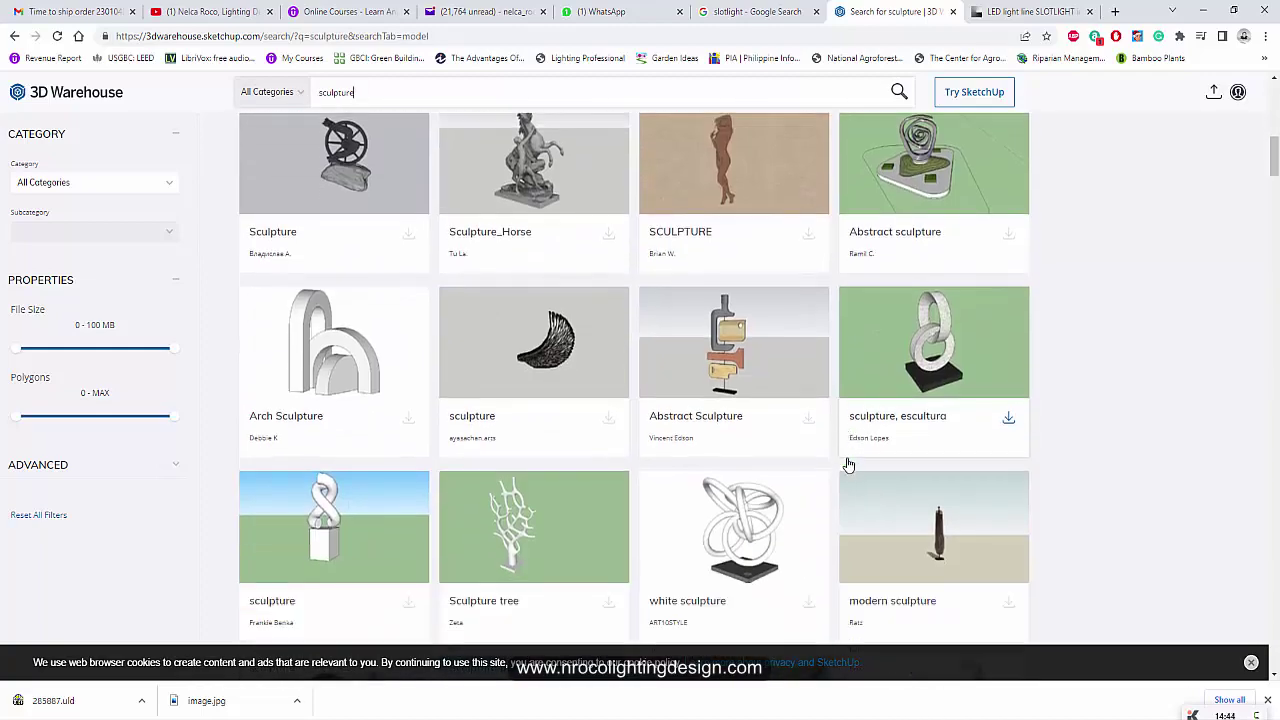
pyautogui.scroll(-6, 838, 472)
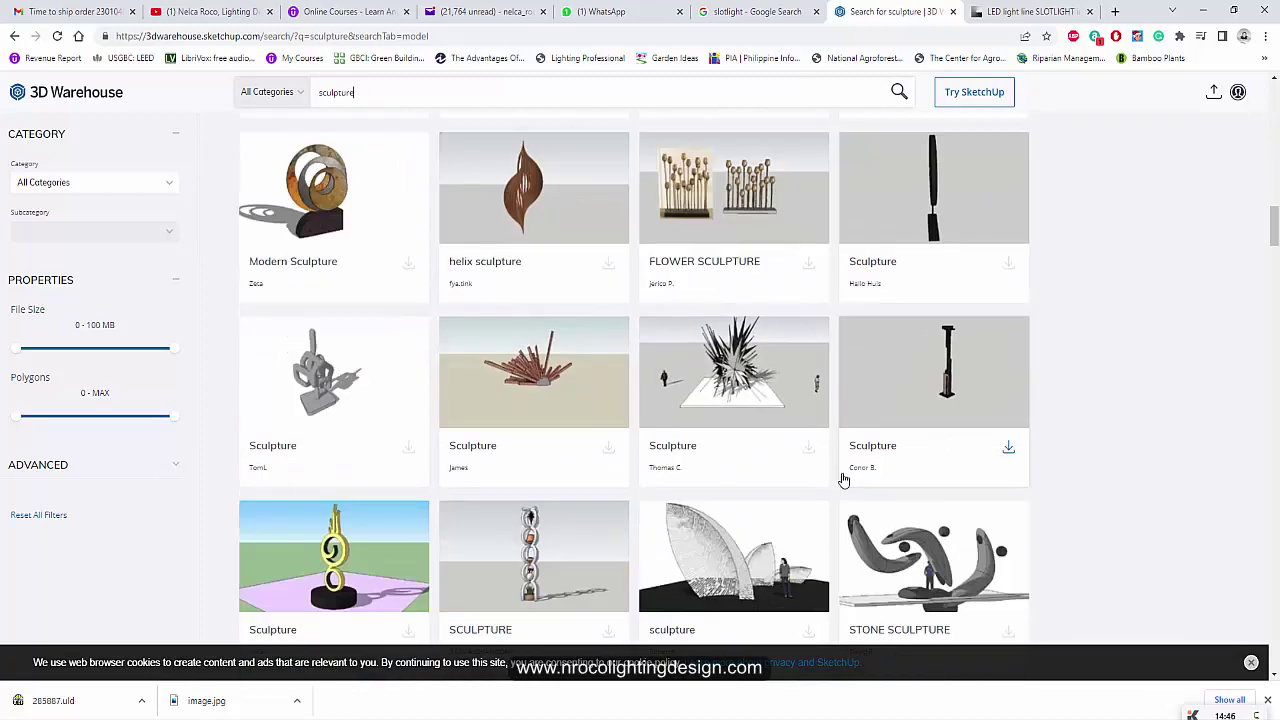
pyautogui.scroll(-6, 835, 481)
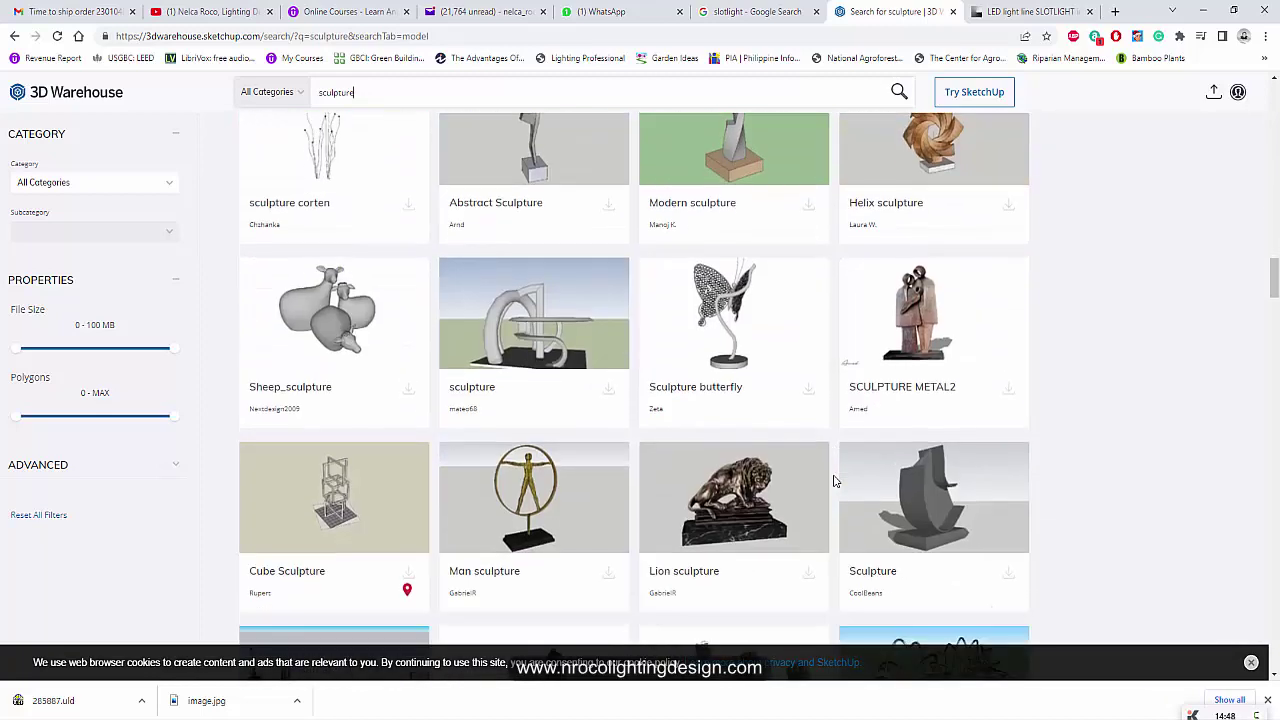
pyautogui.click(948, 376)
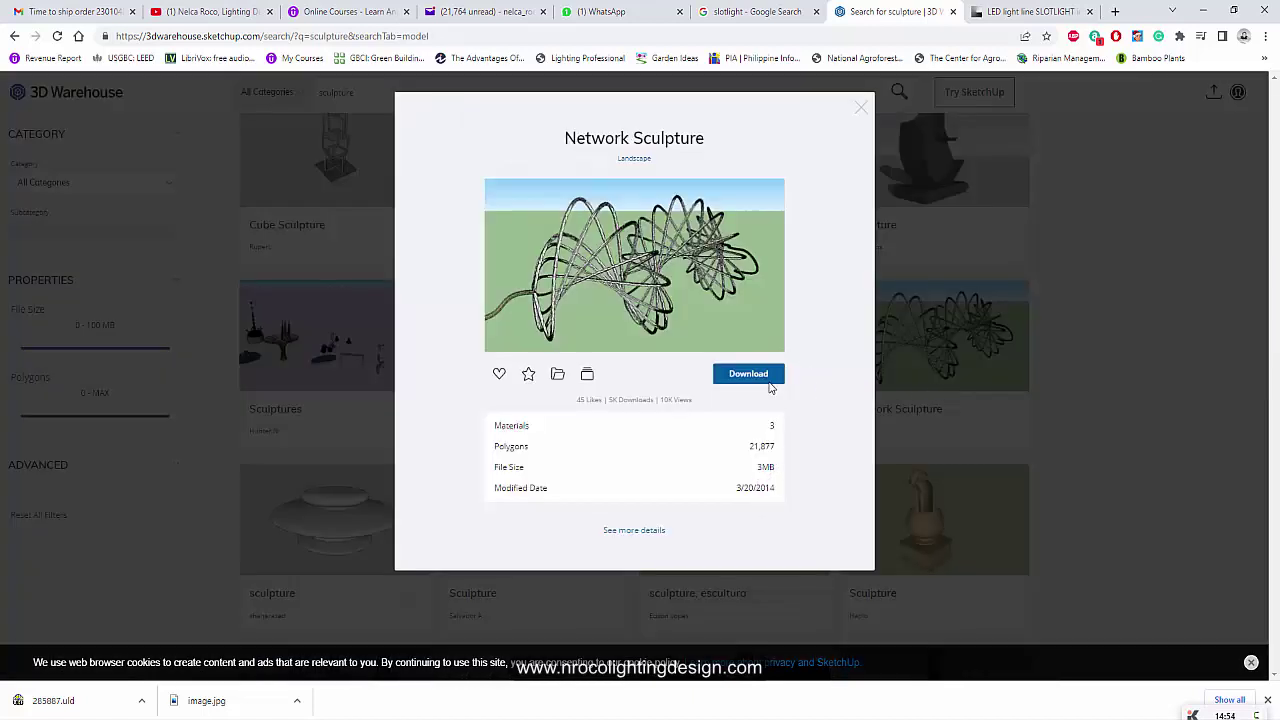
# Step: Sign in to 3D Warehouse and download the Network Sculpture as a SketchUp 2019 model
pyautogui.click(770, 375)
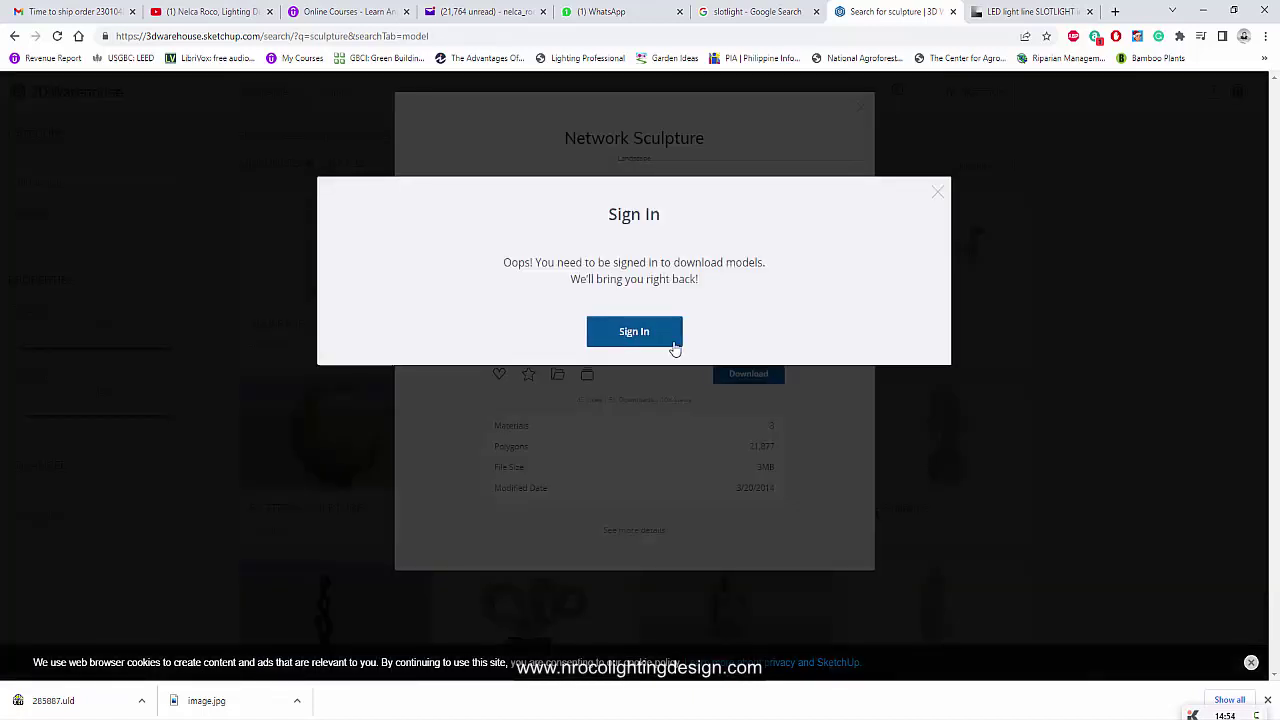
pyautogui.click(668, 340)
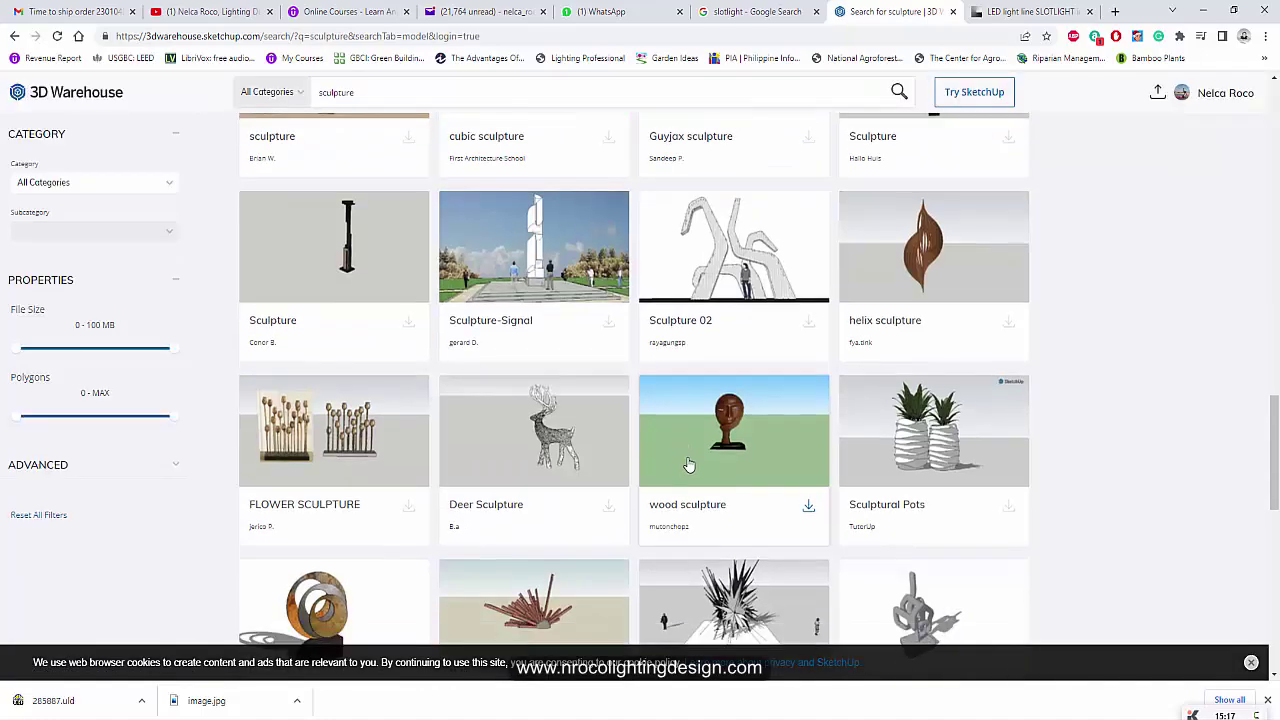
pyautogui.scroll(-4, 695, 445)
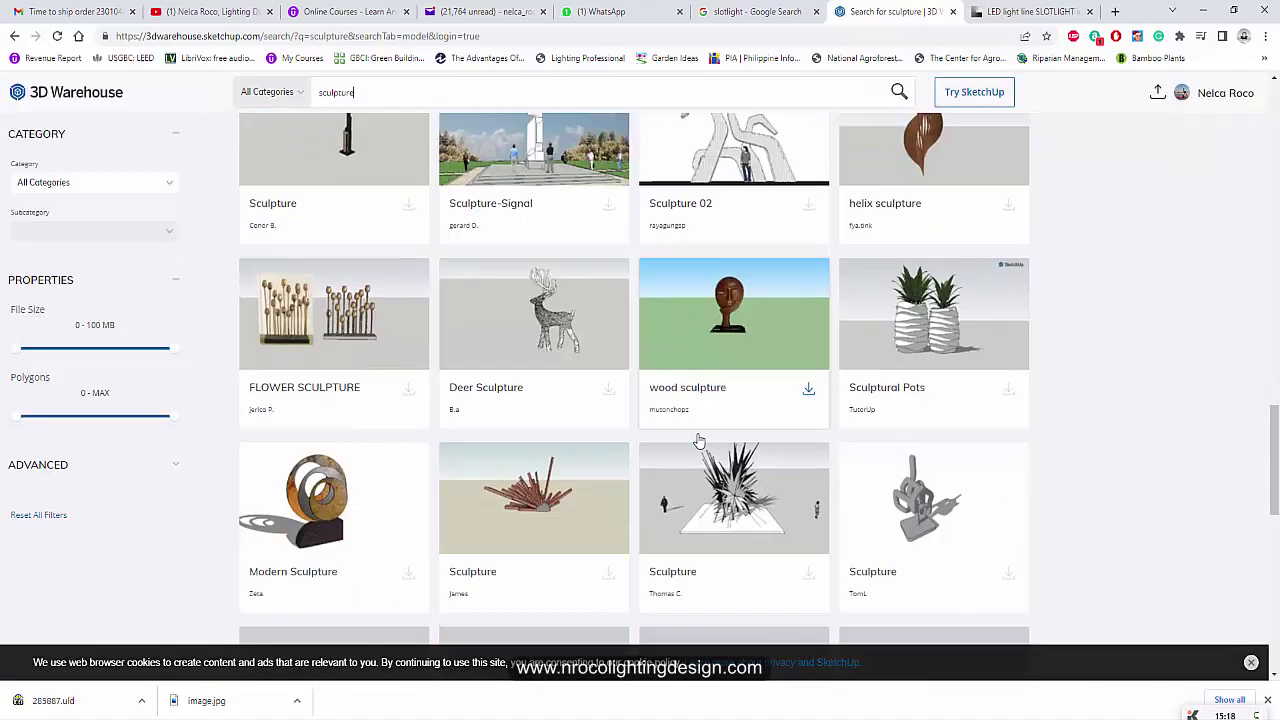
pyautogui.scroll(-15, 700, 440)
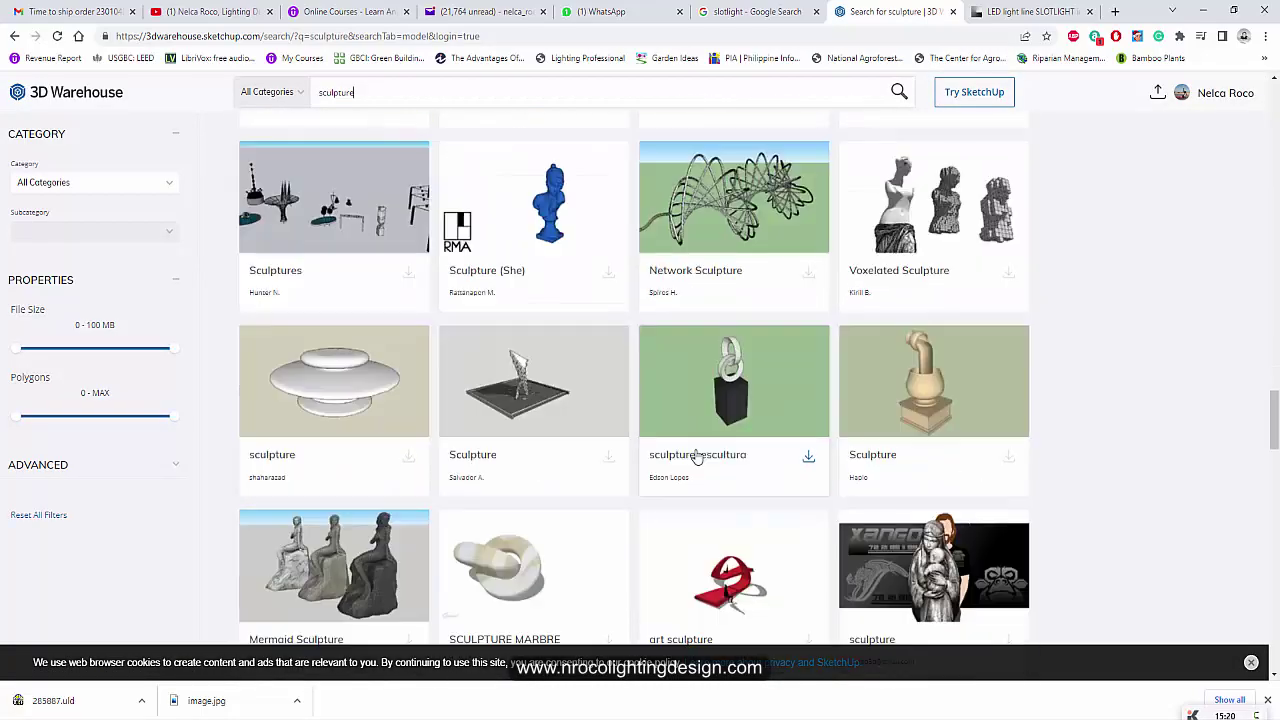
pyautogui.scroll(-8, 697, 457)
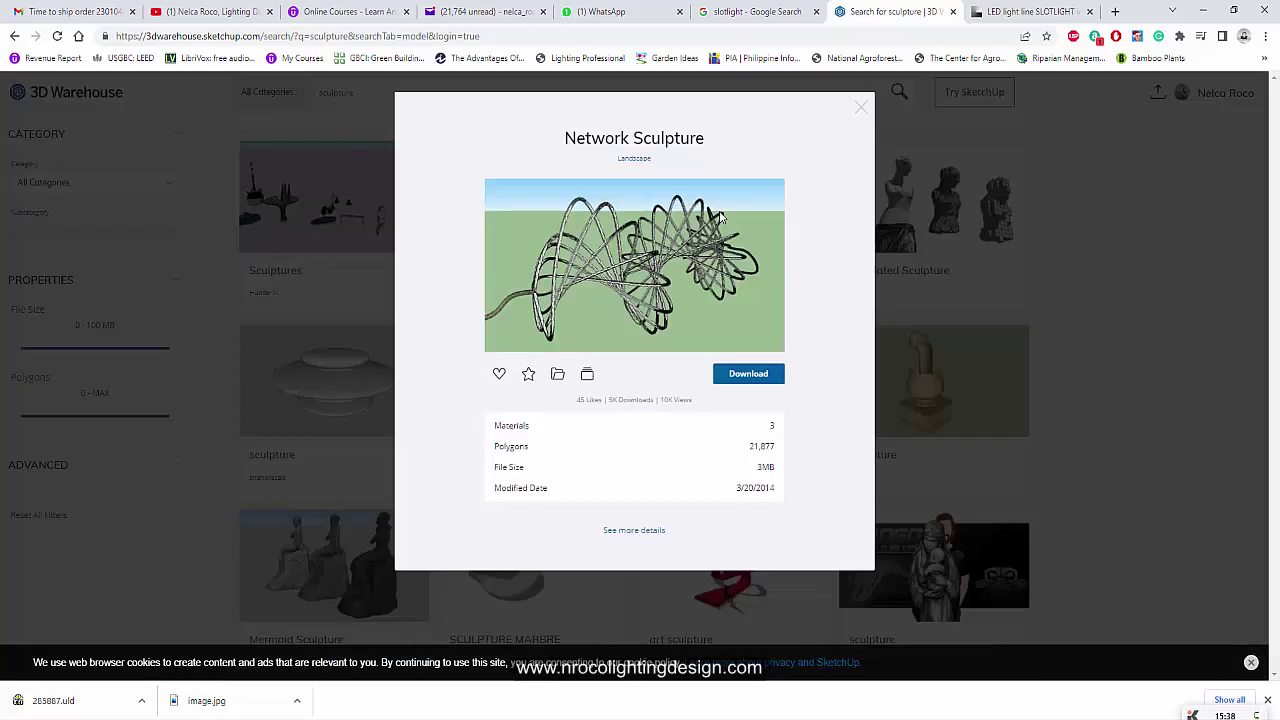
pyautogui.click(770, 378)
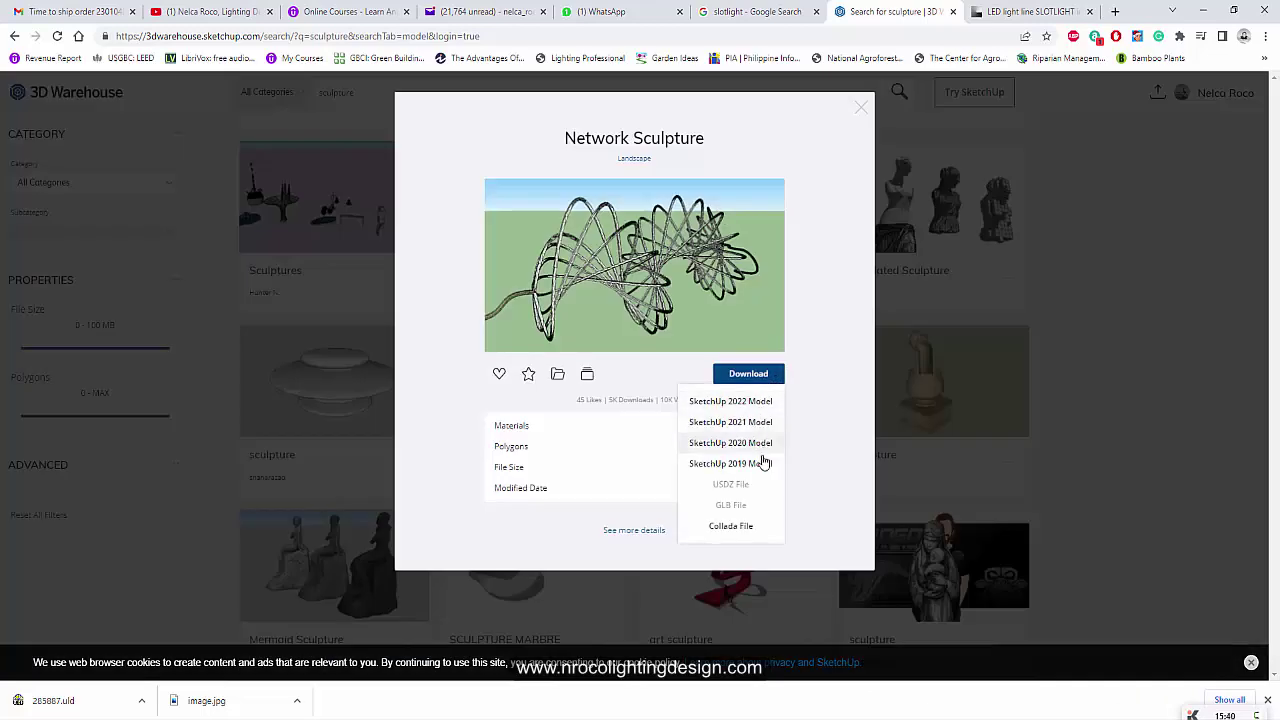
pyautogui.click(745, 466)
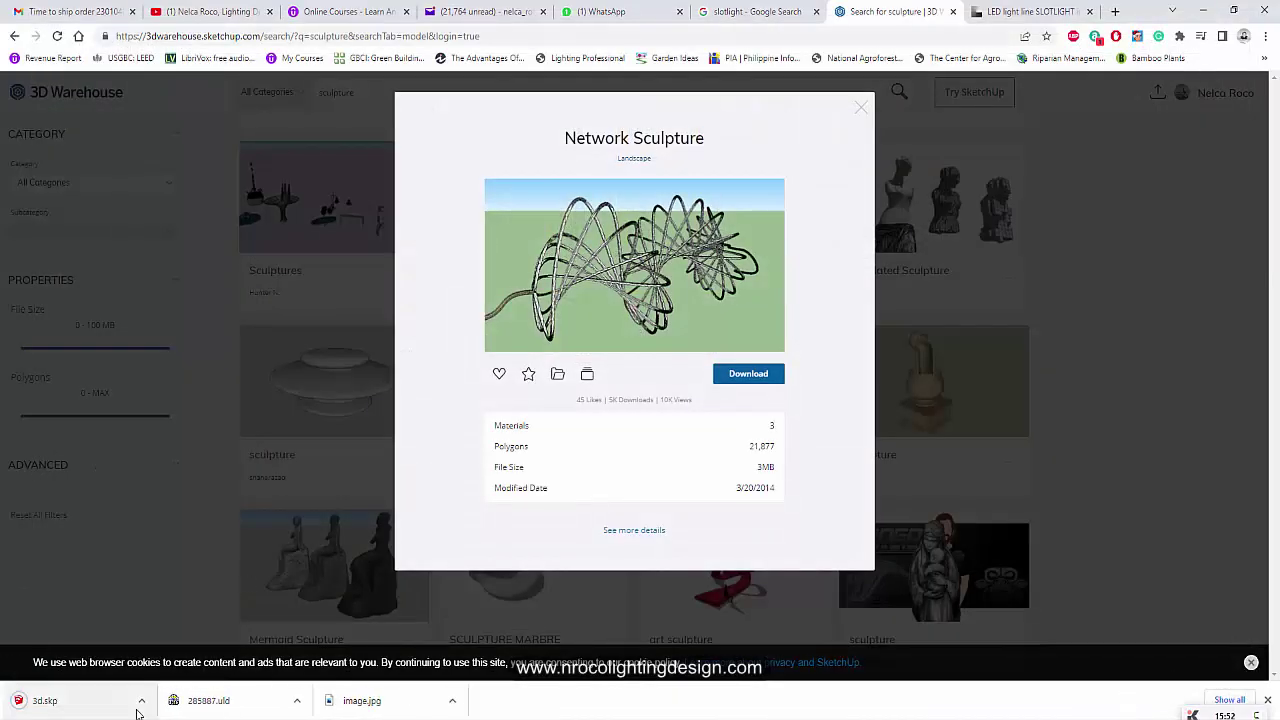
# Step: Show the downloaded 3d.skp in its folder, open it in pCon.planner and postpone the program update
pyautogui.click(142, 704)
pyautogui.click(166, 656)
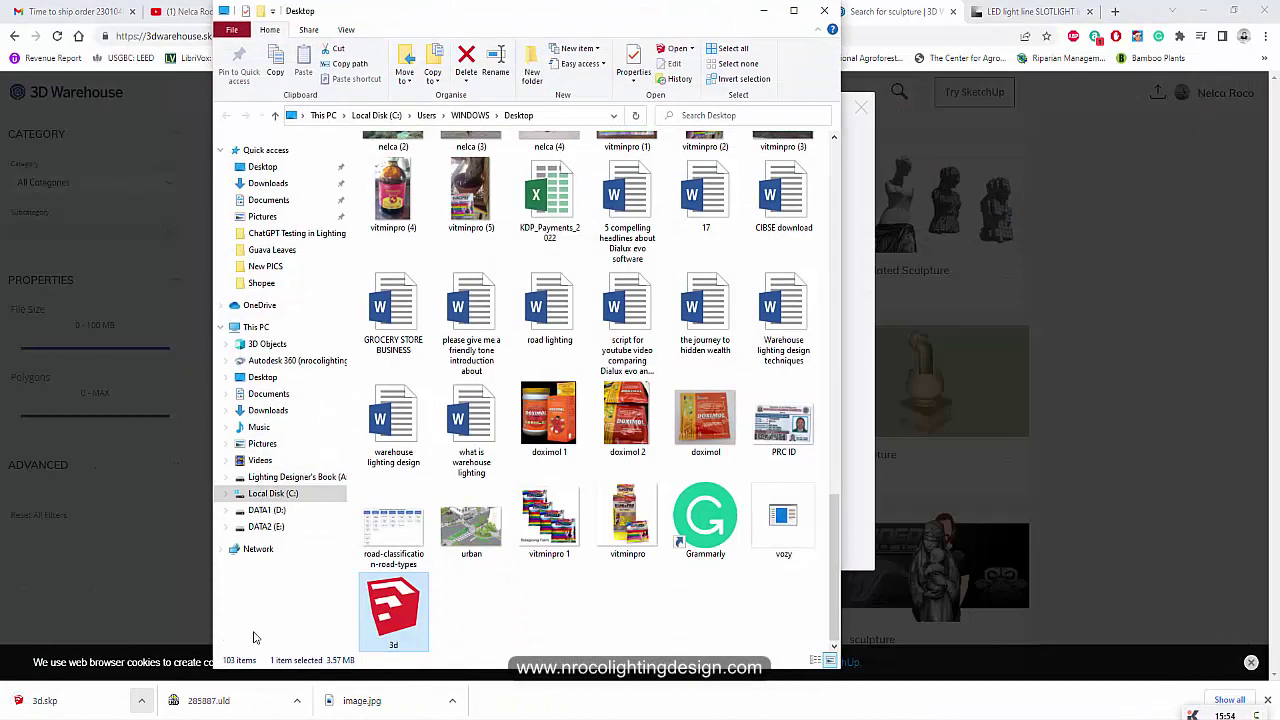
pyautogui.rightClick(396, 584)
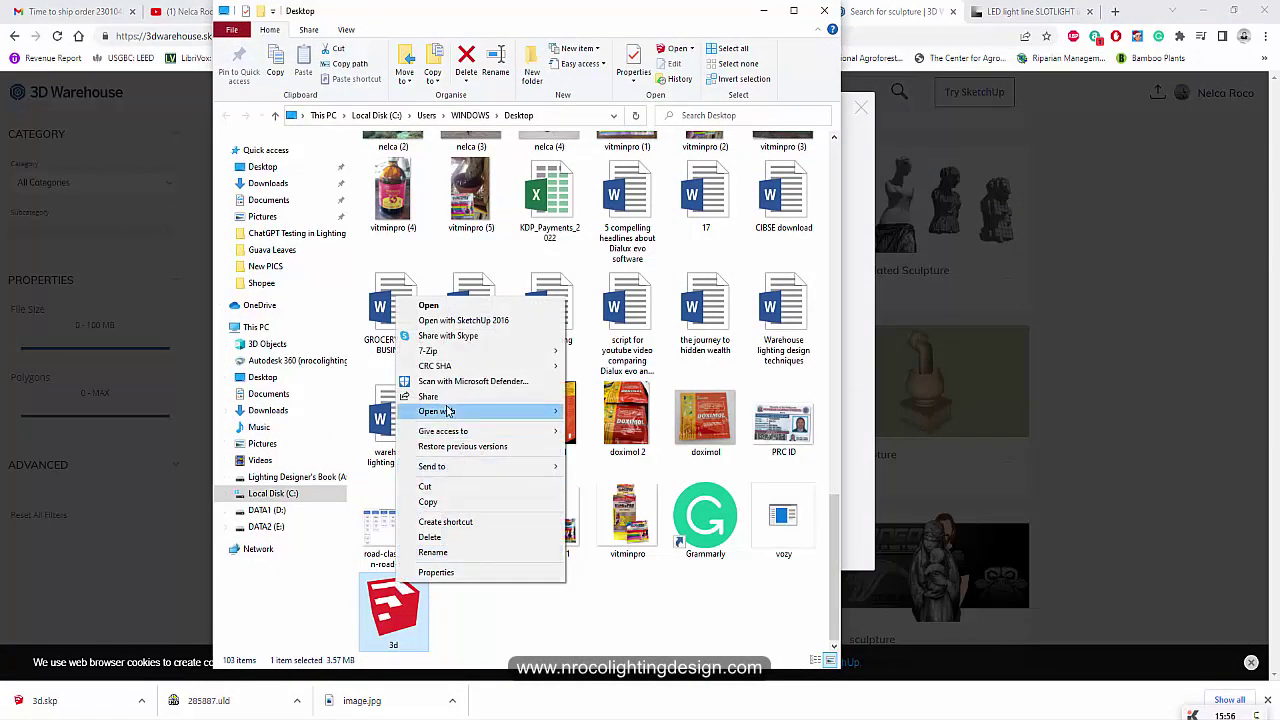
pyautogui.moveTo(505, 411)
pyautogui.click(600, 411)
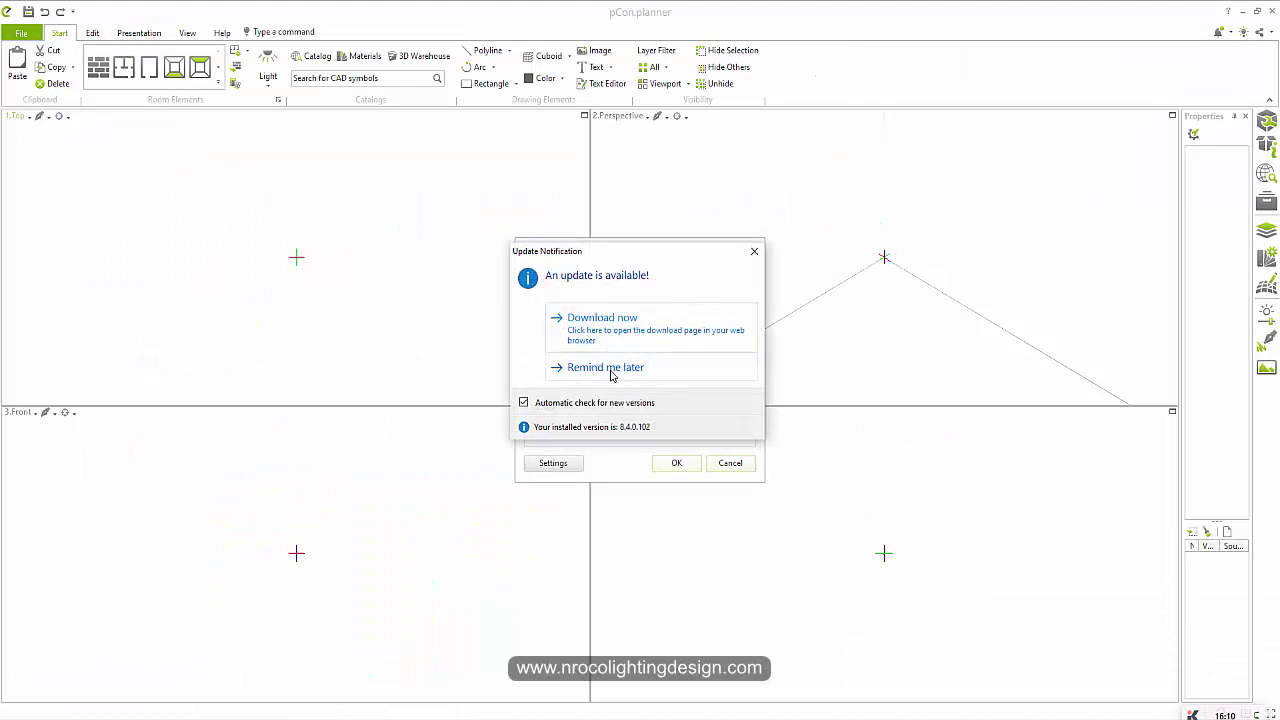
pyautogui.click(611, 370)
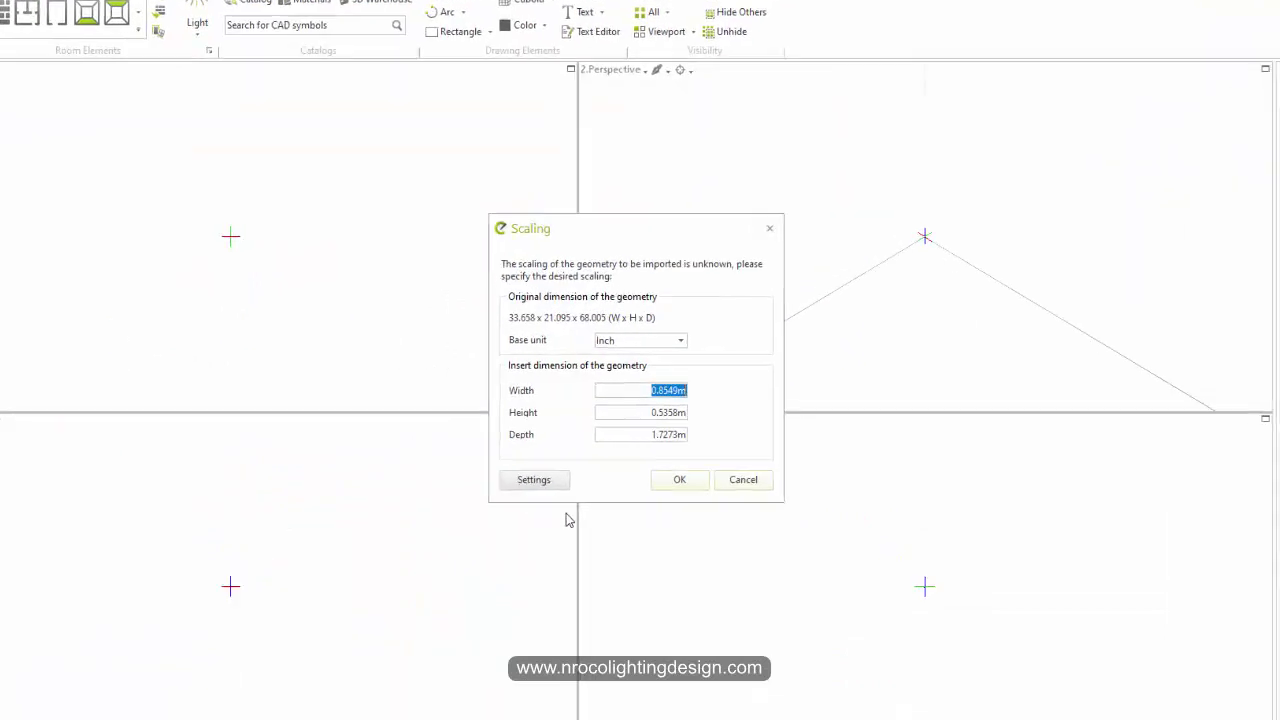
# Step: Import the sculpture with Meter as the base unit and its width scaled to 3.9575 m
pyautogui.click(631, 345)
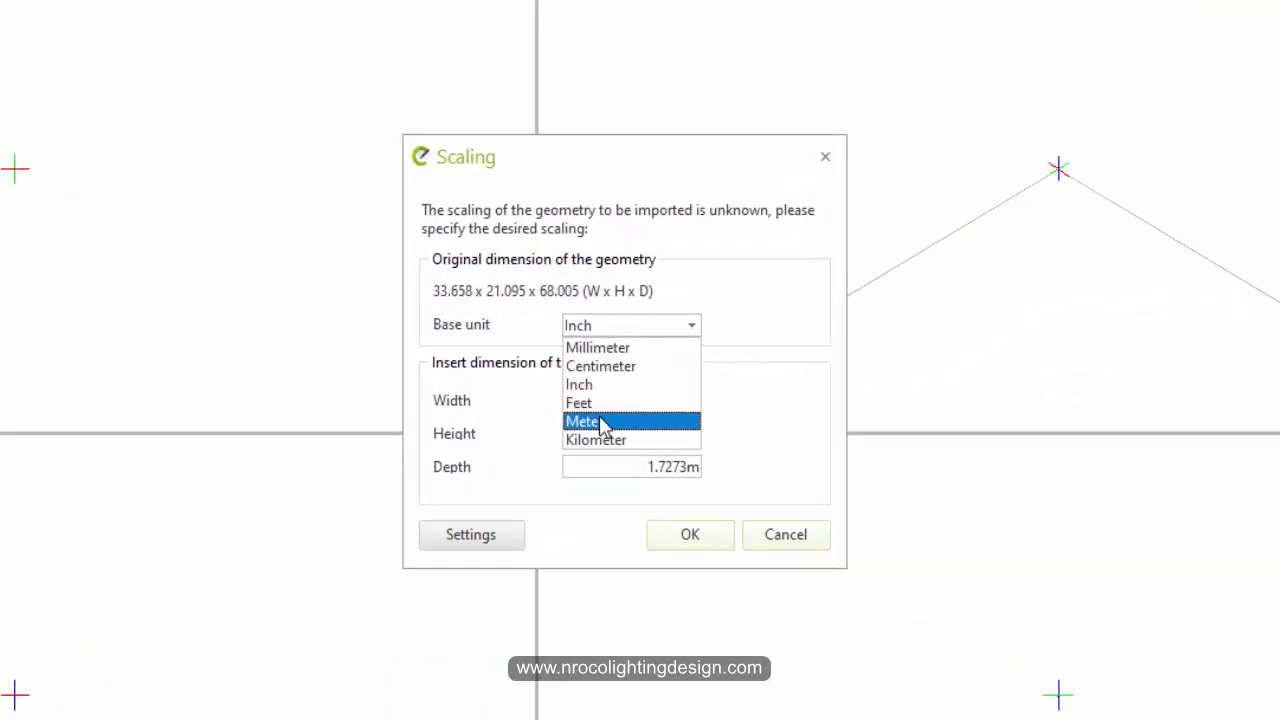
pyautogui.click(603, 421)
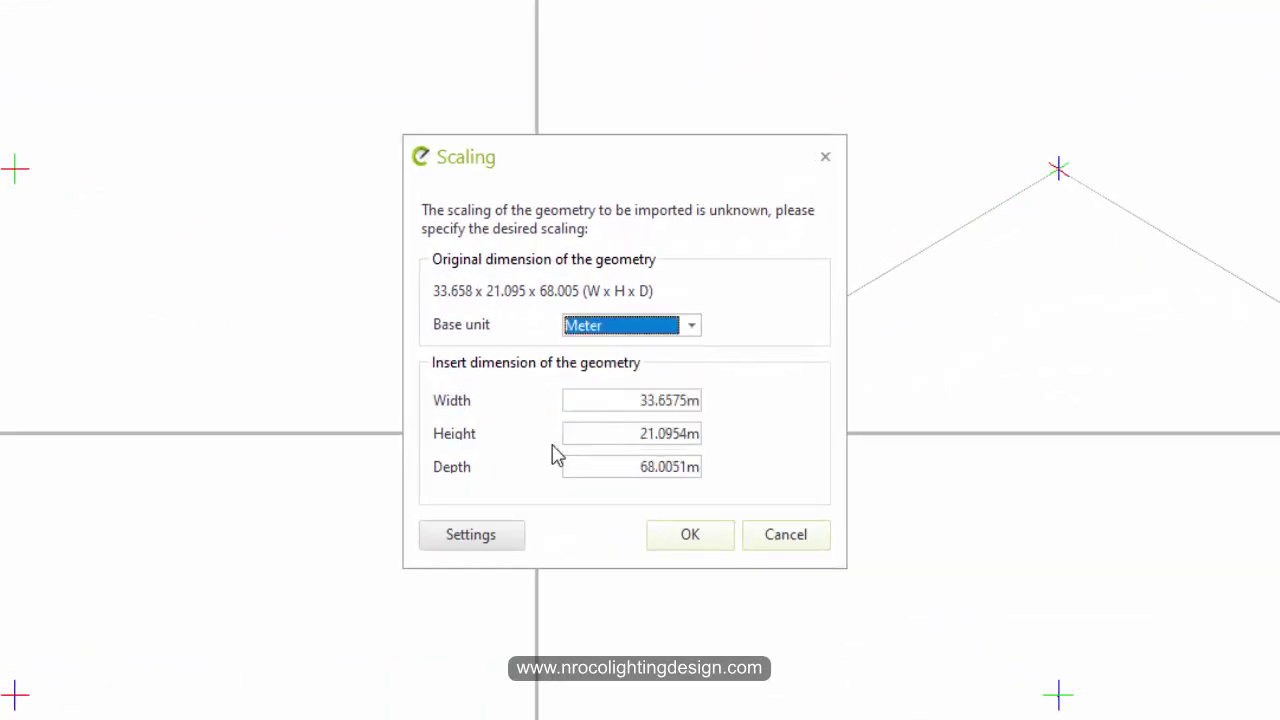
pyautogui.click(649, 404)
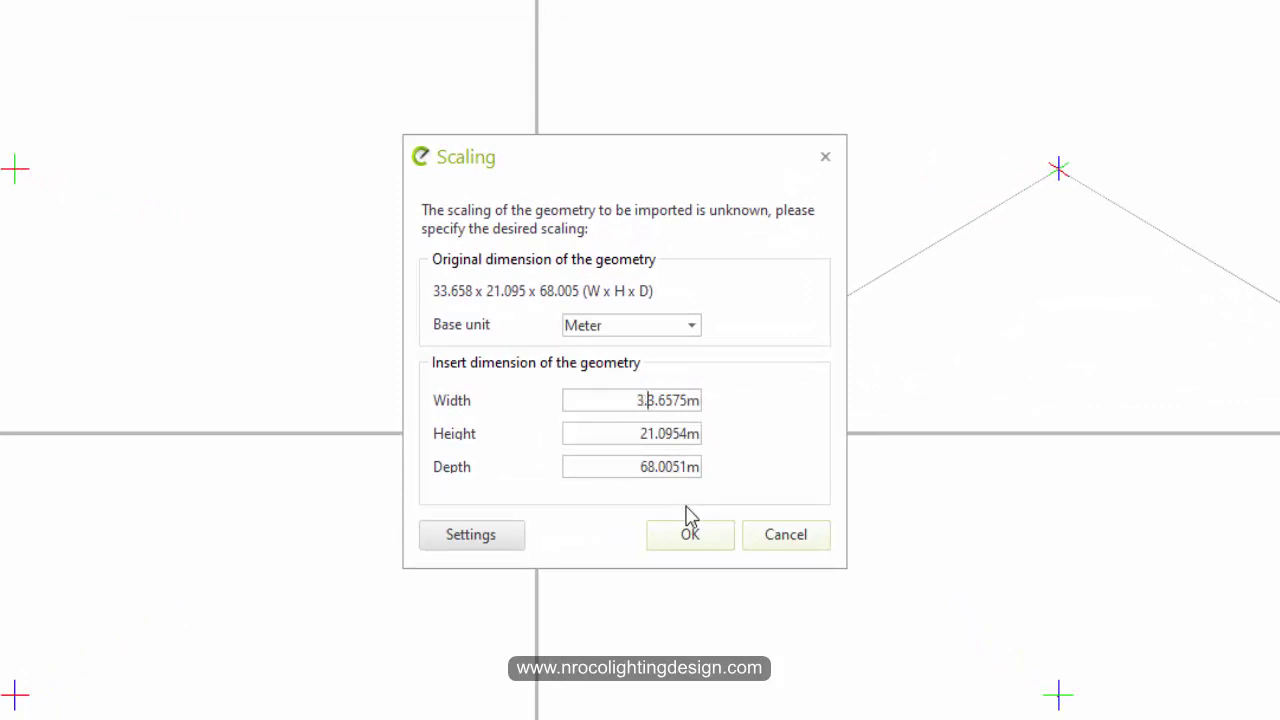
pyautogui.press('Delete')
pyautogui.press('Delete')
pyautogui.press('Delete')
pyautogui.write('.9')
pyautogui.press('Tab')
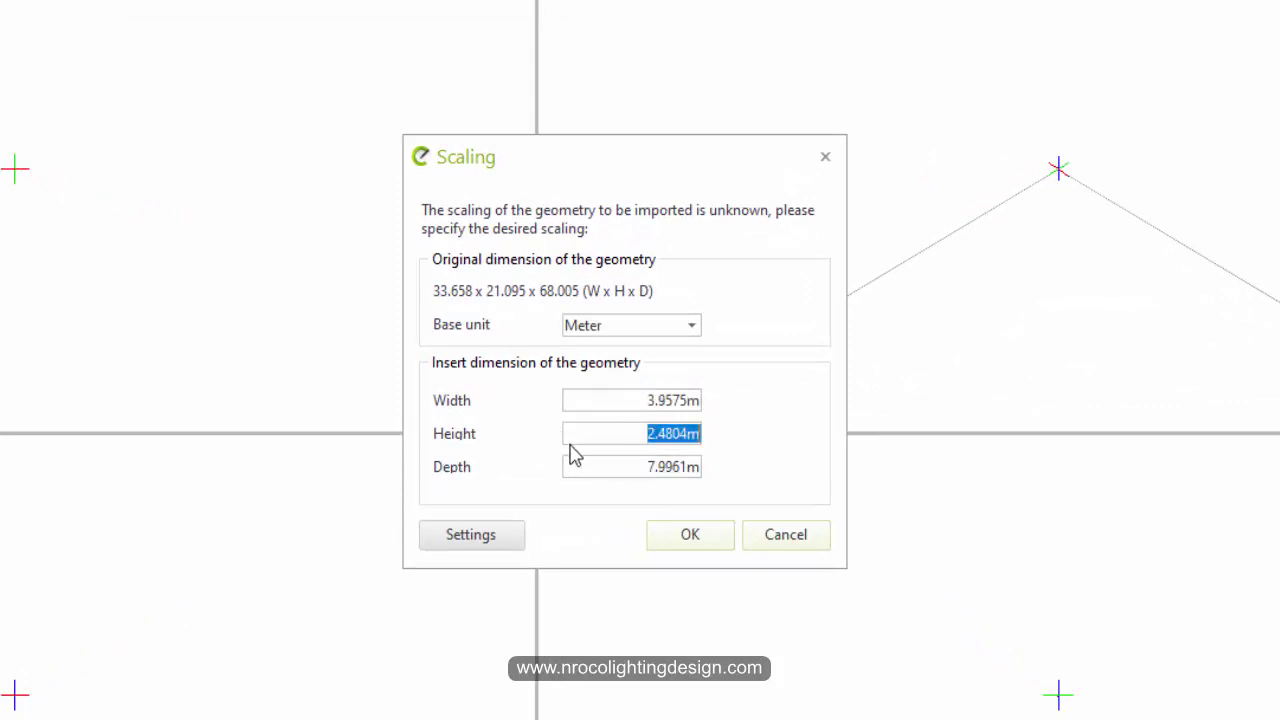
pyautogui.click(674, 549)
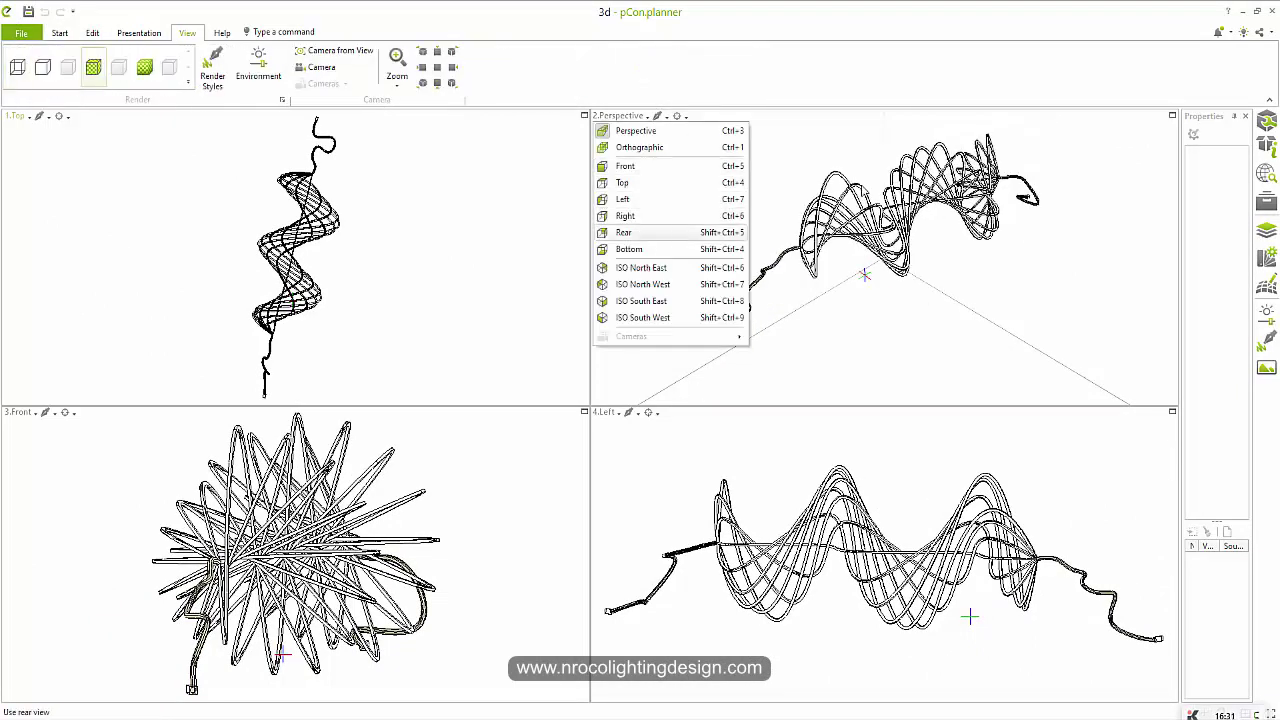
# Step: Orbit around the imported sculpture in the Perspective viewport and fit the model in all viewports
pyautogui.press('Escape')
pyautogui.click(678, 117)
pyautogui.click(710, 172)
pyautogui.moveTo(834, 334); pyautogui.dragTo(796, 266)
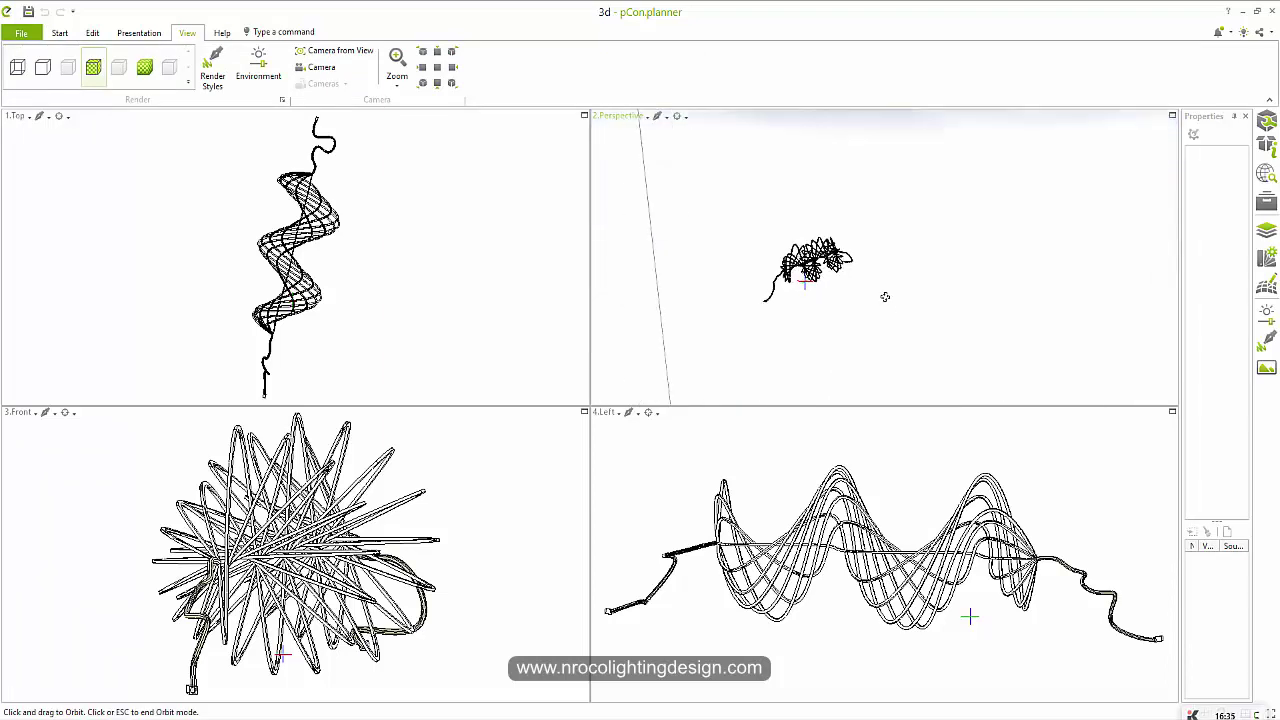
pyautogui.moveTo(883, 294); pyautogui.dragTo(614, 114)
pyautogui.click(397, 68)
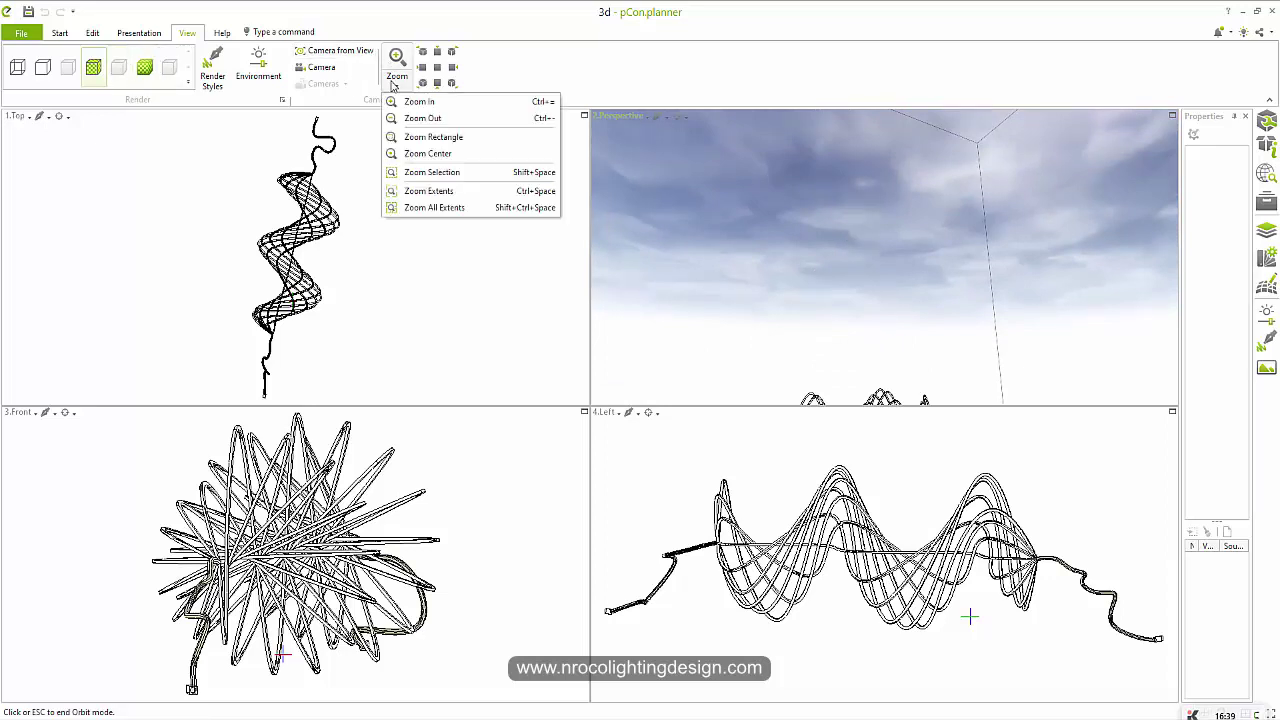
pyautogui.click(432, 208)
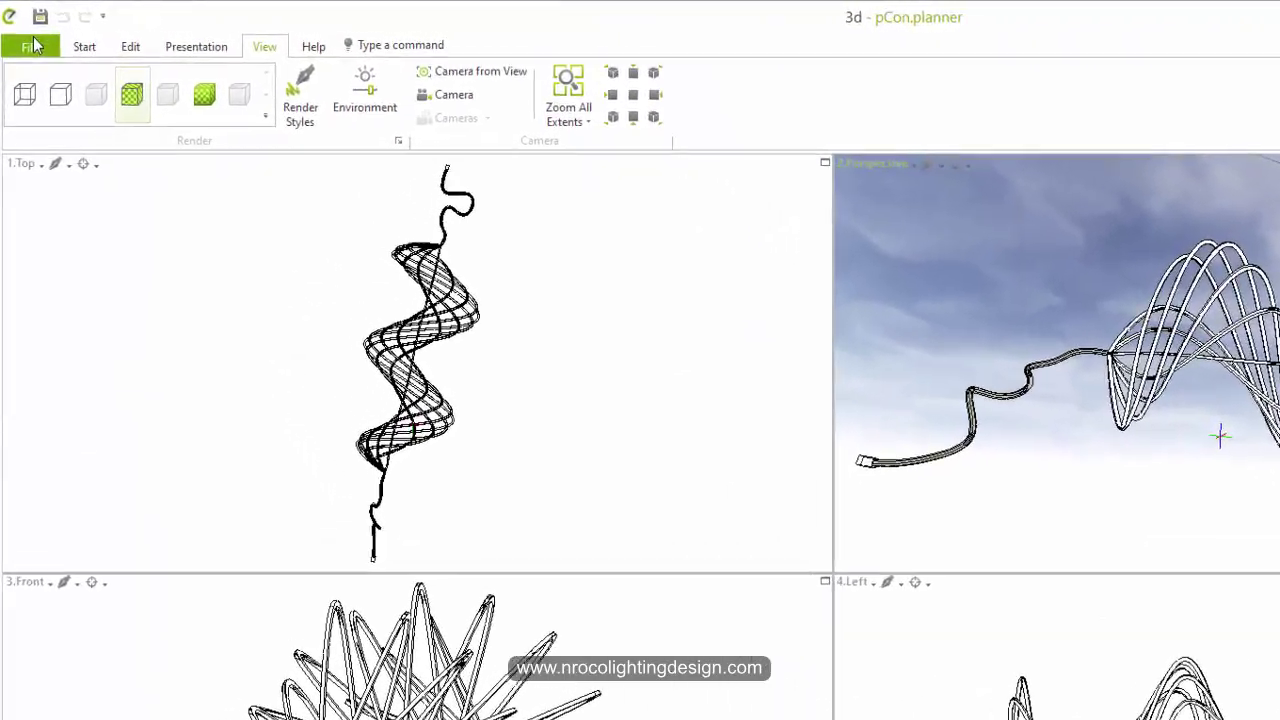
# Step: Export the sculpture to the Desktop as a 3D Studio file named 3d, with double-sided faces, Maximum Compatibility and Minimum level of detail
pyautogui.click(21, 33)
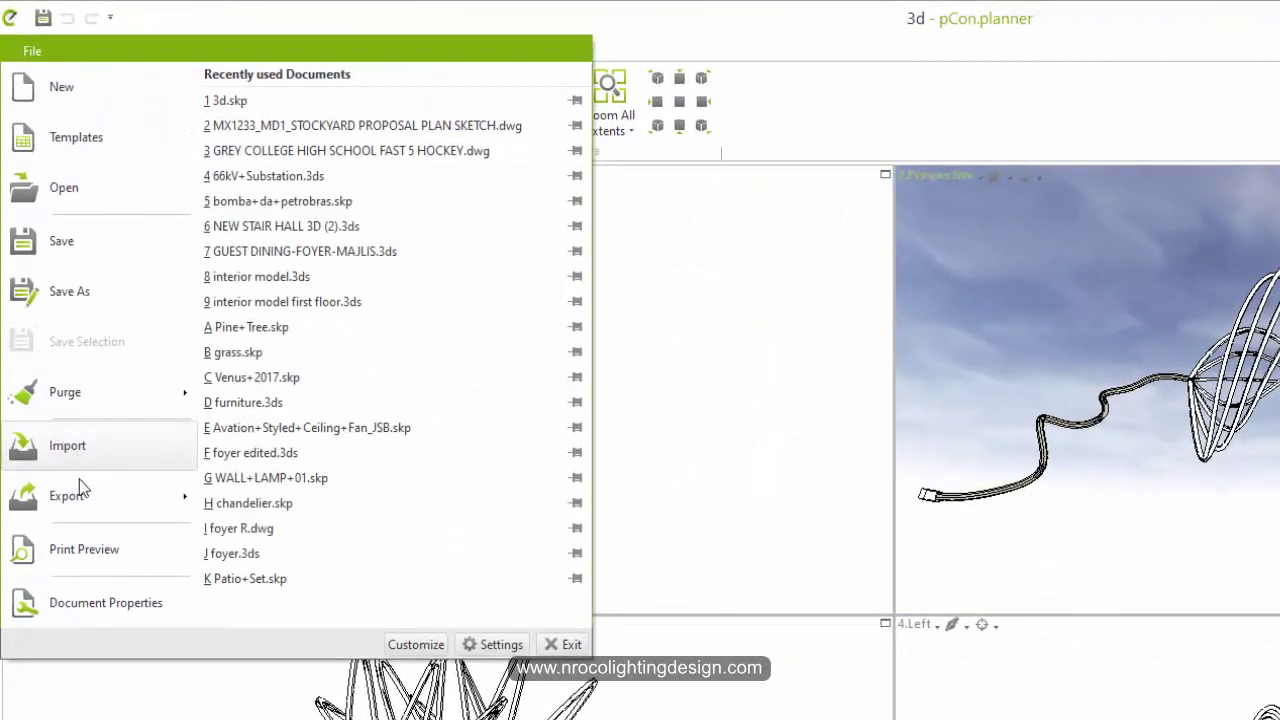
pyautogui.moveTo(103, 496)
pyautogui.click(420, 166)
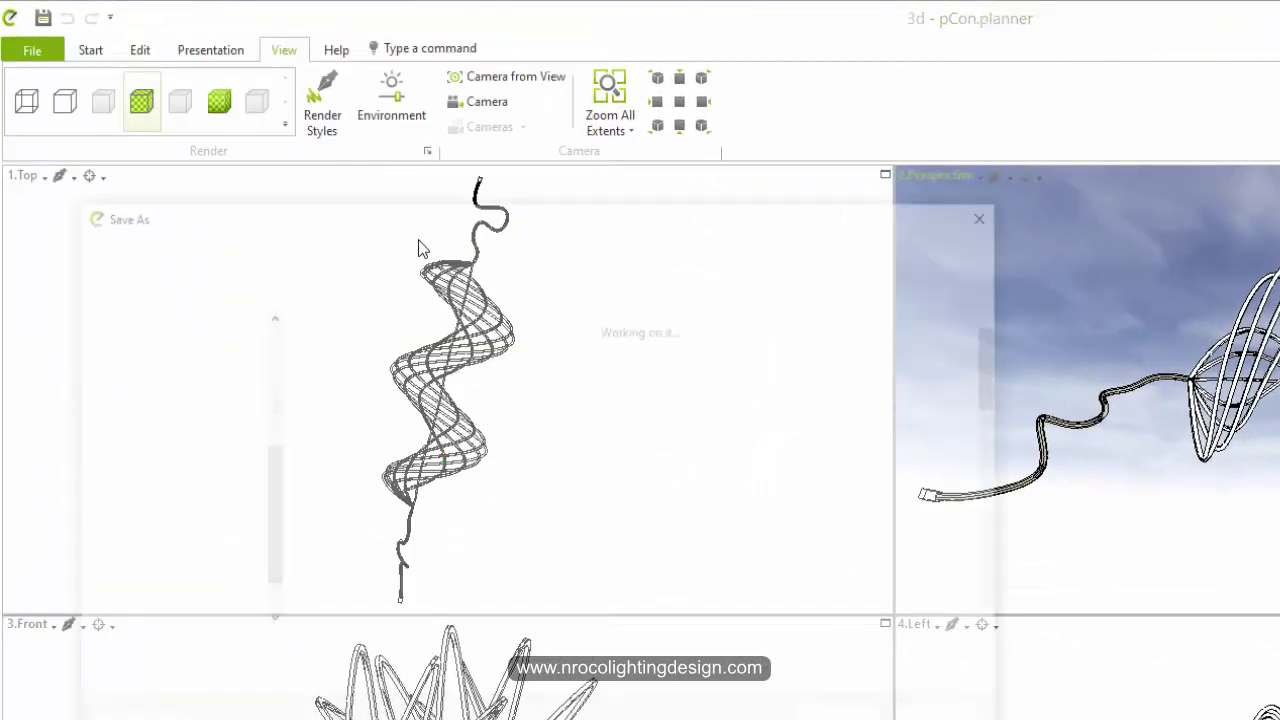
pyautogui.click(283, 683)
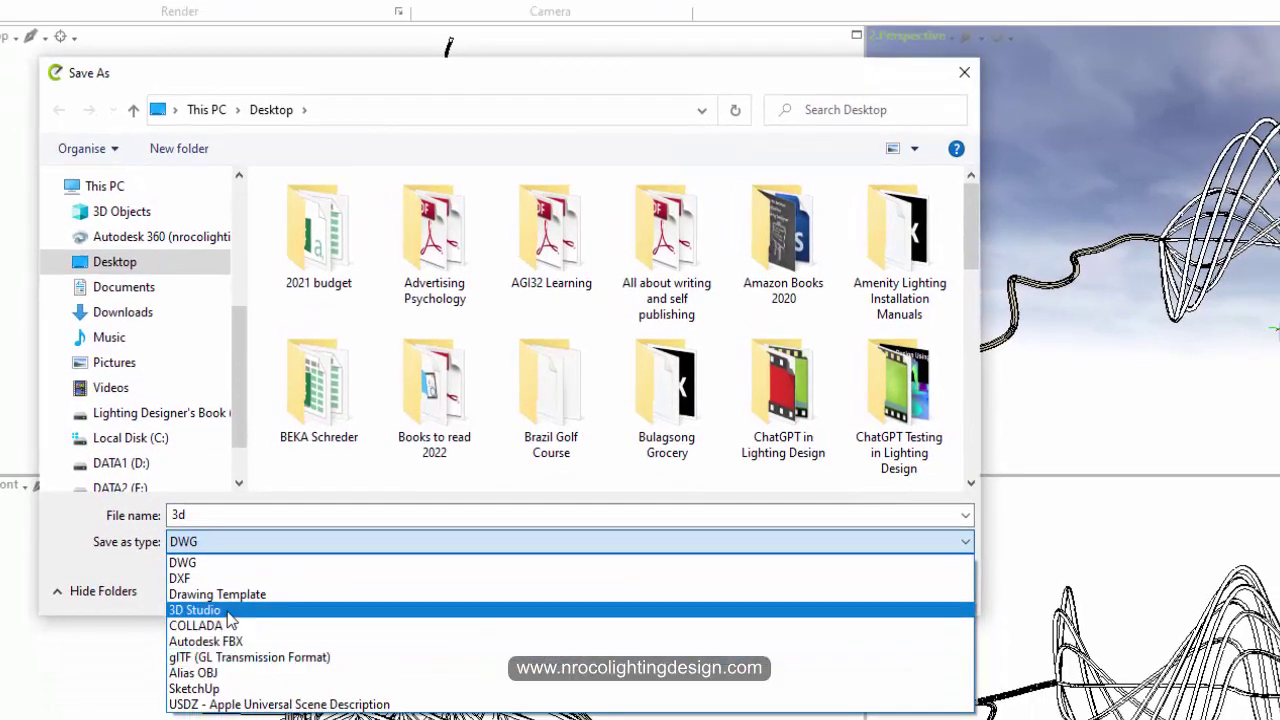
pyautogui.click(229, 614)
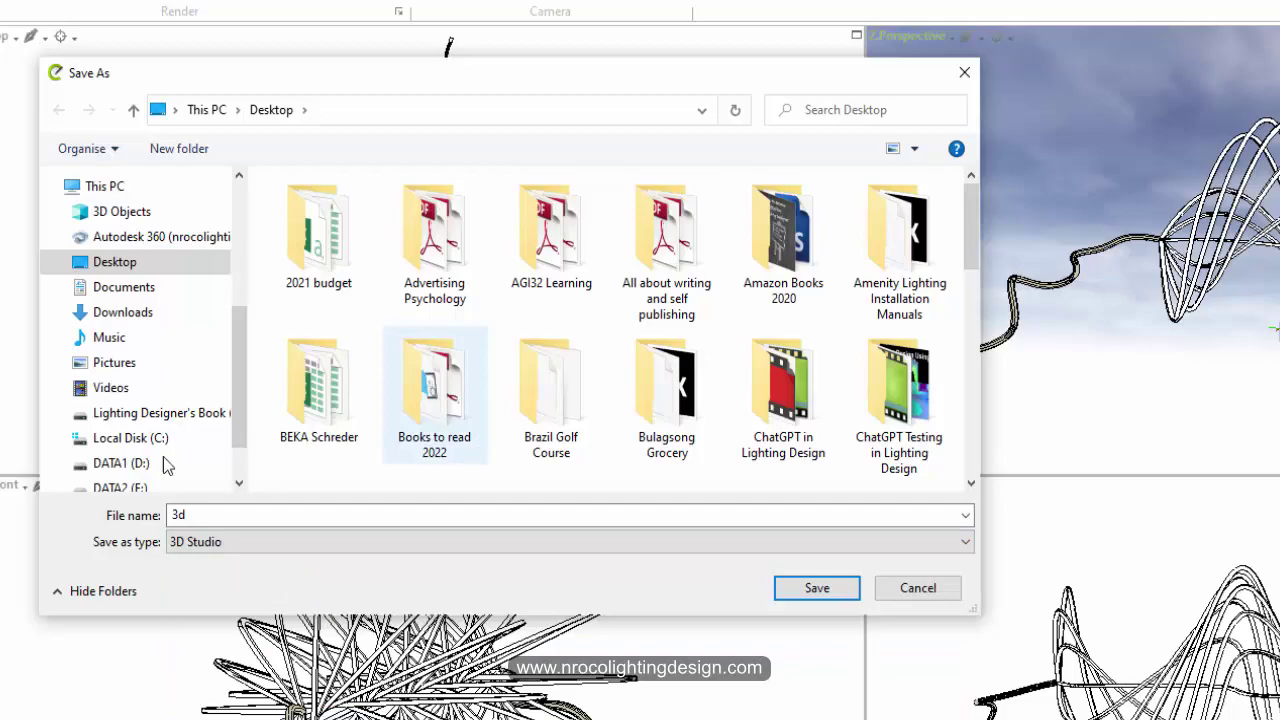
pyautogui.click(285, 520)
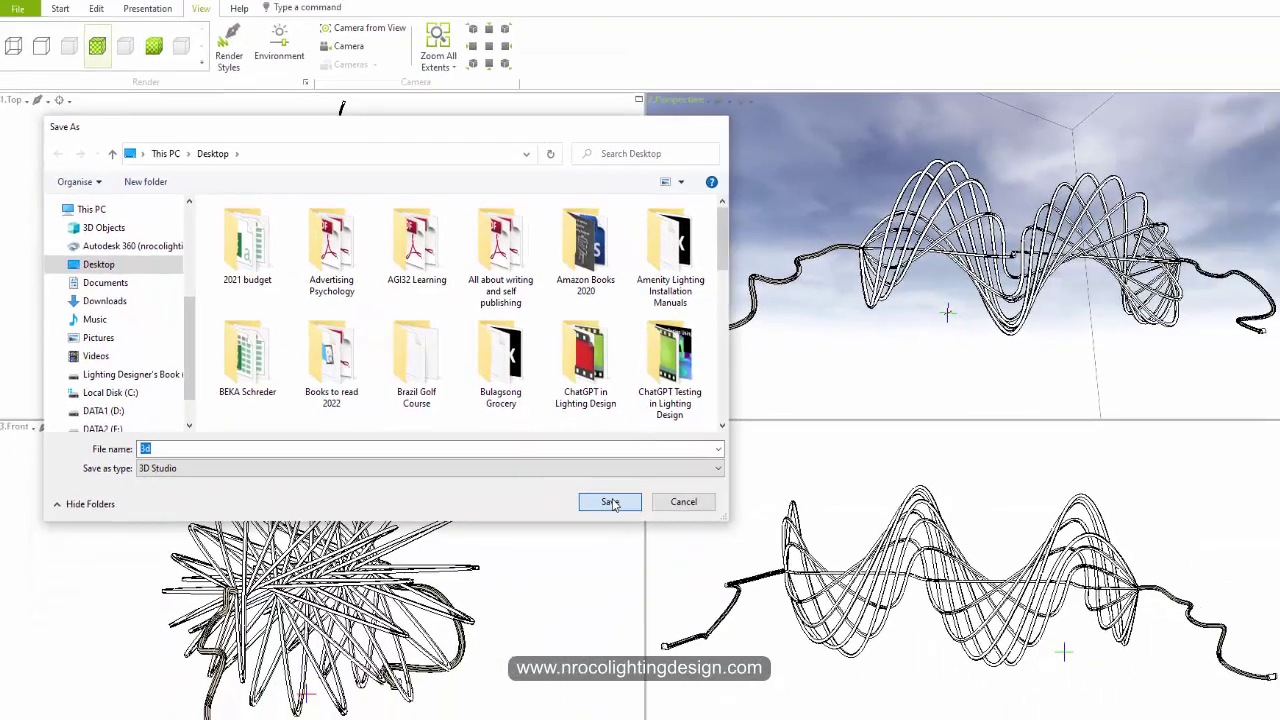
pyautogui.click(610, 502)
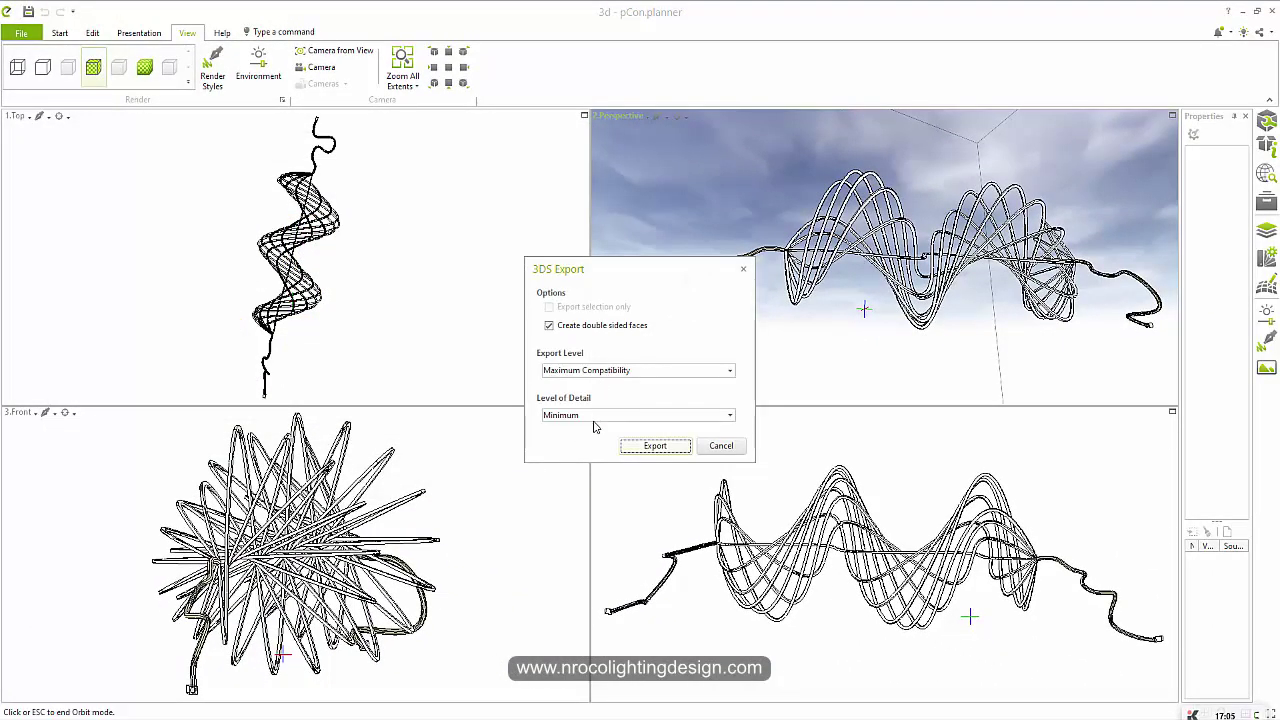
pyautogui.click(654, 446)
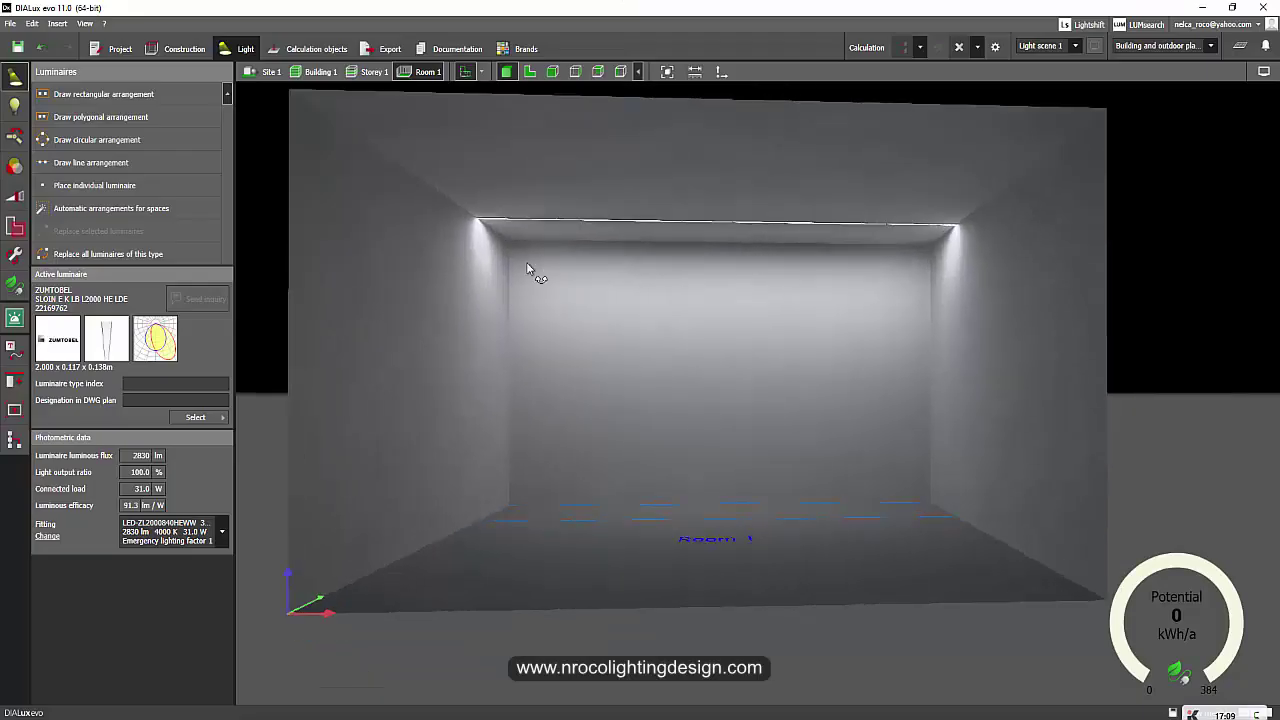
# Step: Import the furniture file 3d from the Desktop into the DIALux evo project, accepting that the calculation results become invalid
pyautogui.click(728, 328)
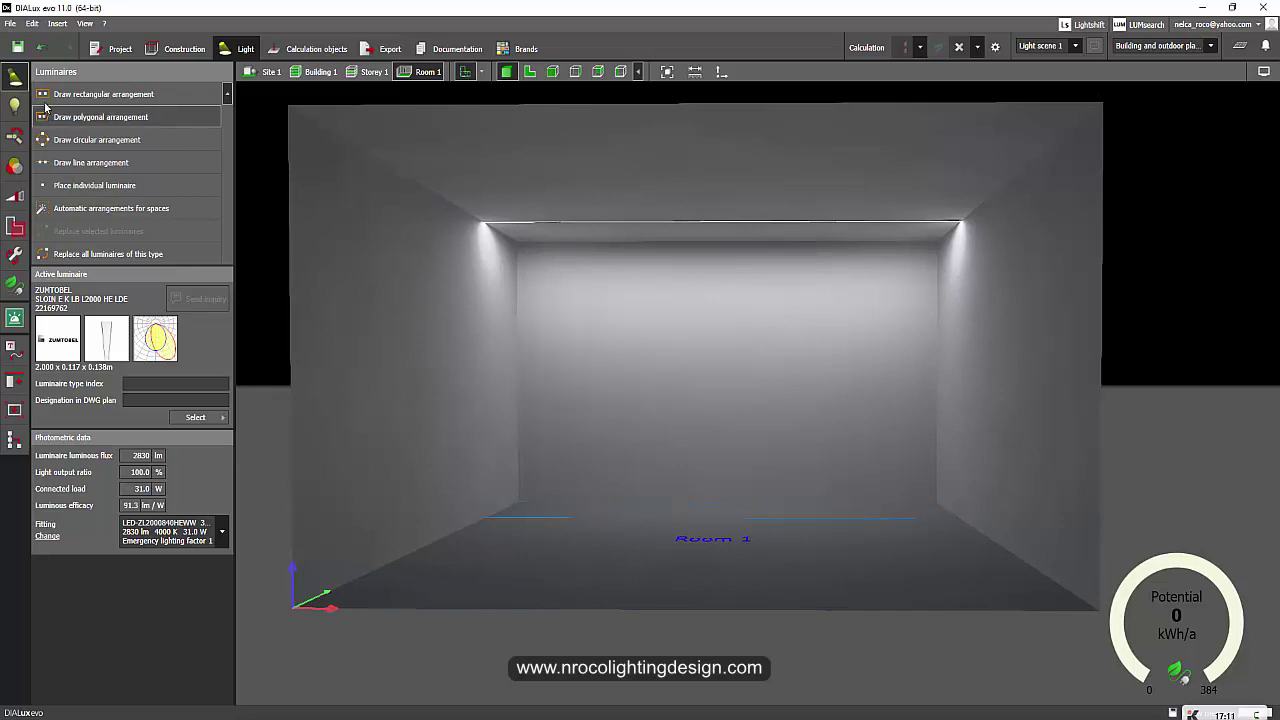
pyautogui.click(10, 23)
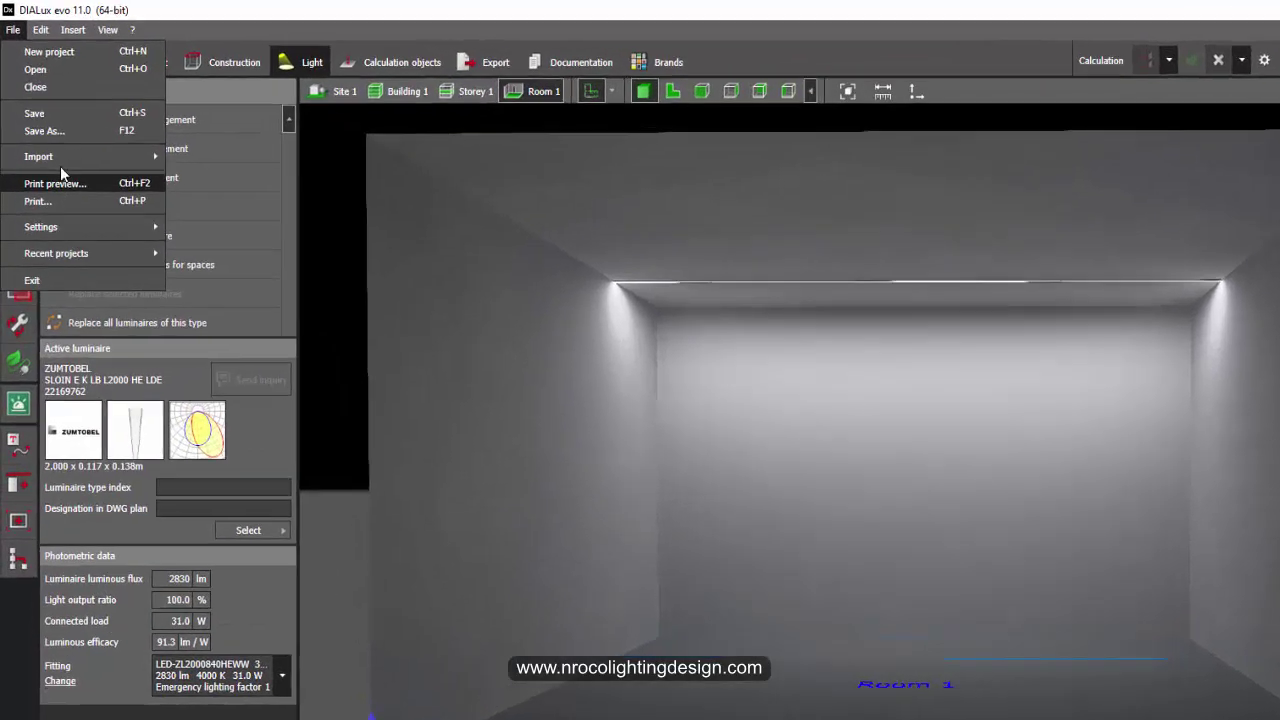
pyautogui.moveTo(70, 157)
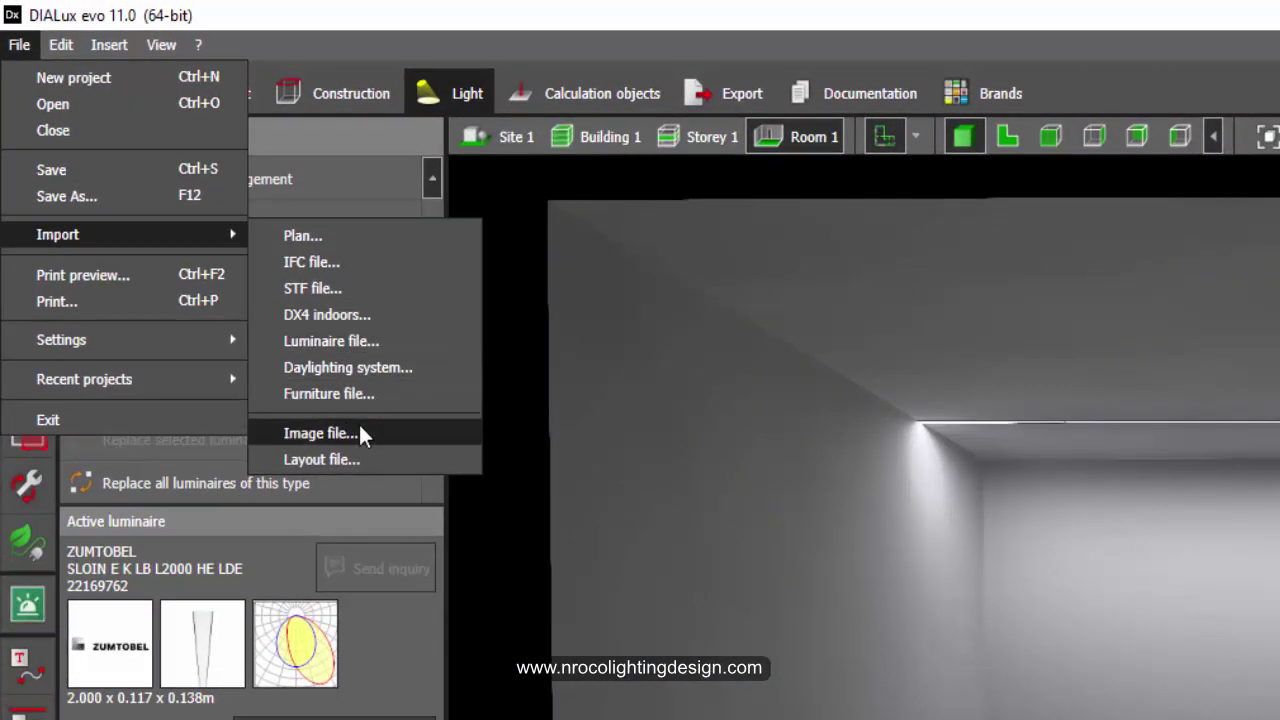
pyautogui.click(361, 397)
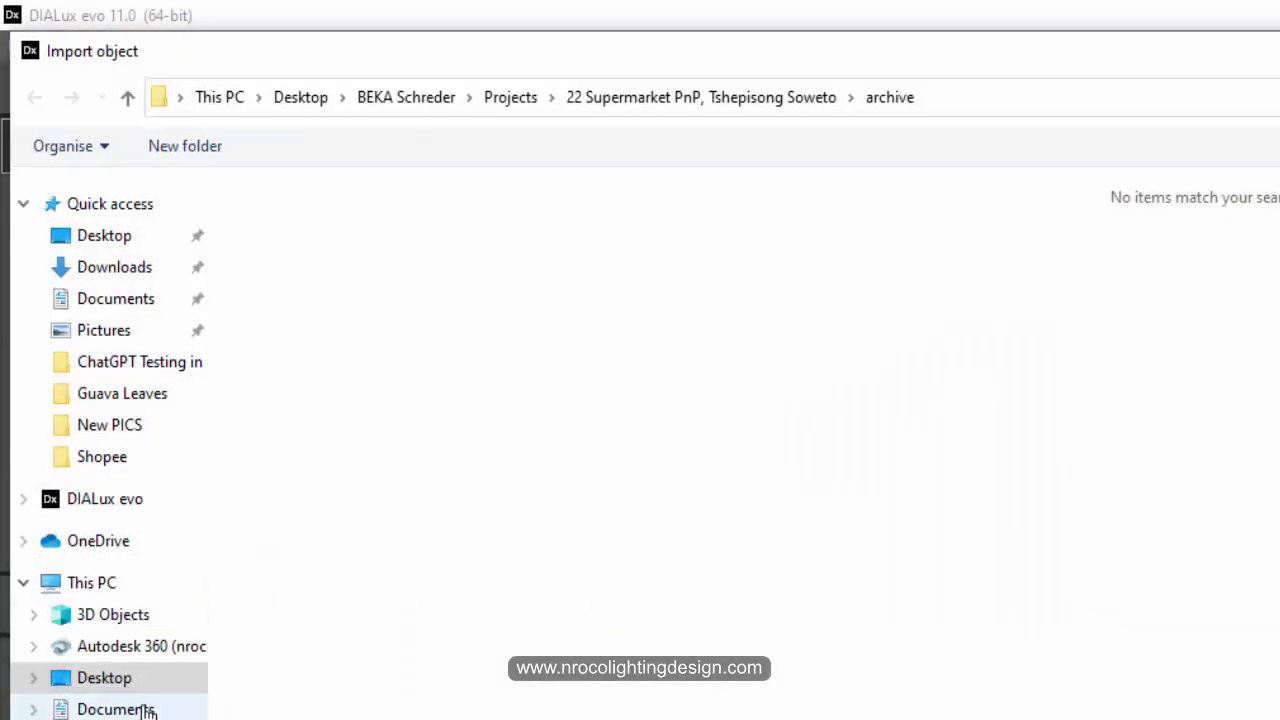
pyautogui.click(111, 677)
pyautogui.click(1127, 340)
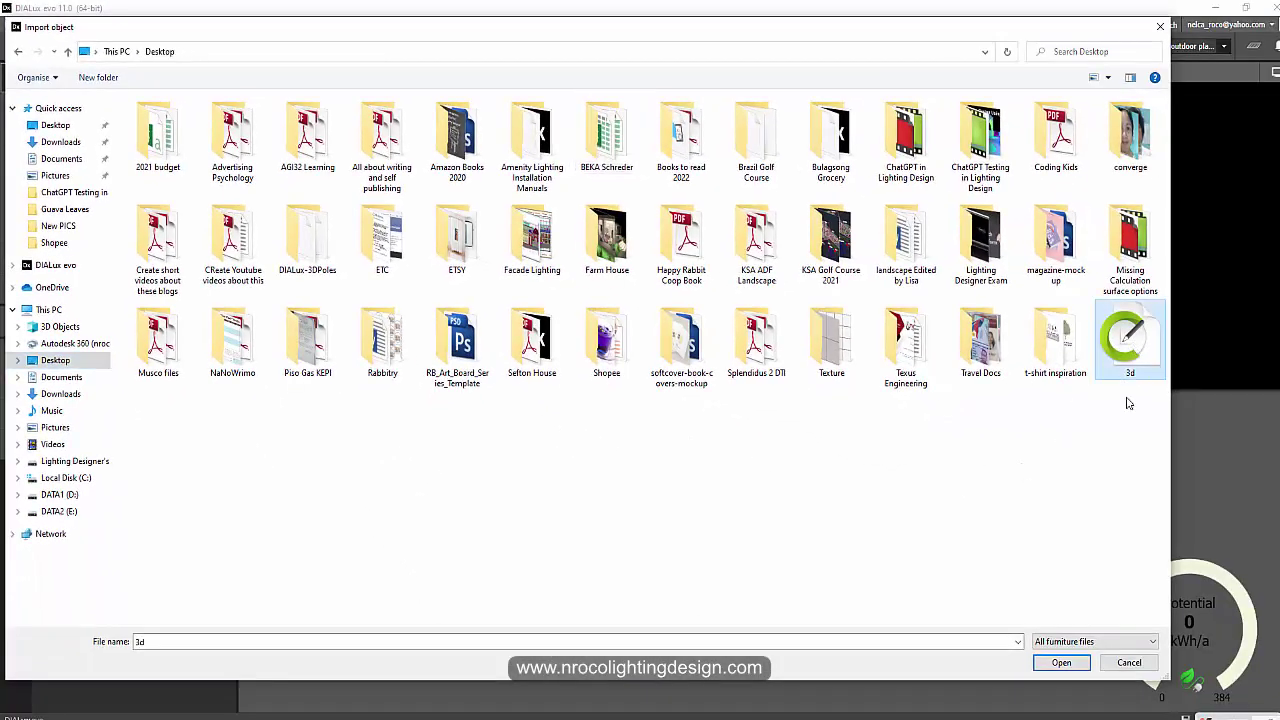
pyautogui.doubleClick(1127, 340)
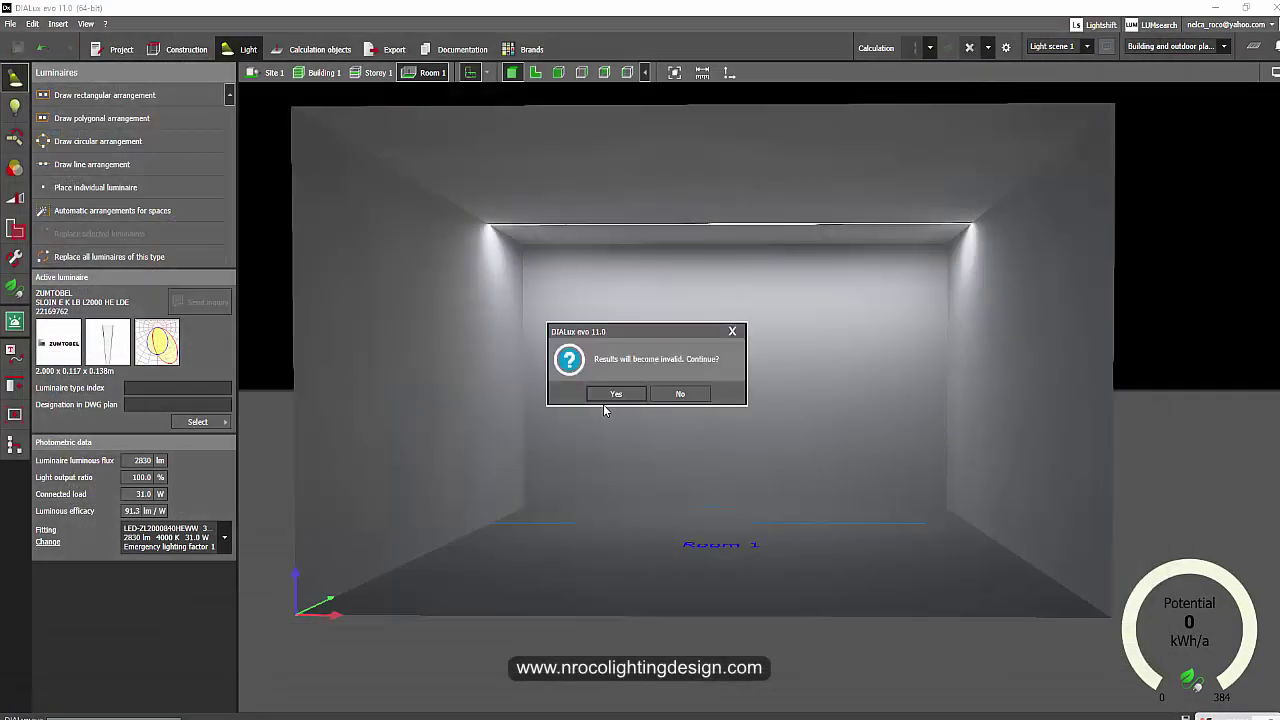
pyautogui.click(612, 400)
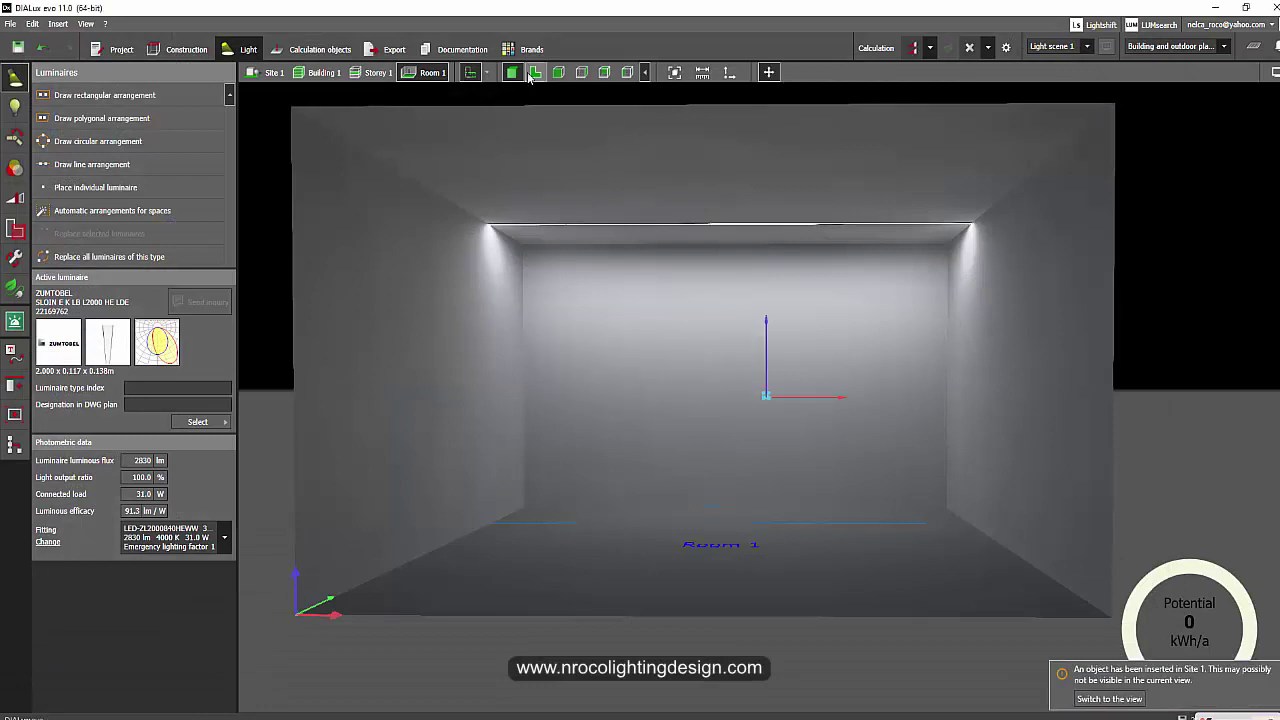
# Step: Look for the inserted 3d object in the floor plan of Room 1 and of the whole Site 1
pyautogui.click(527, 79)
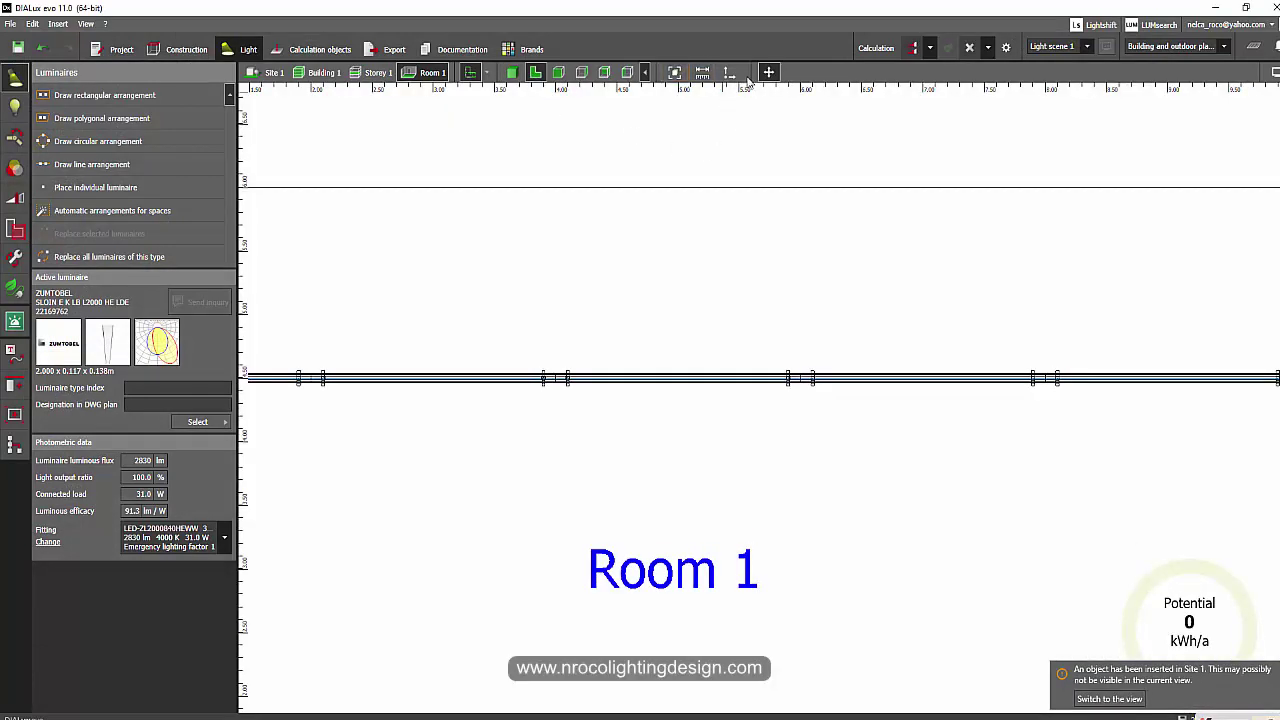
pyautogui.click(674, 76)
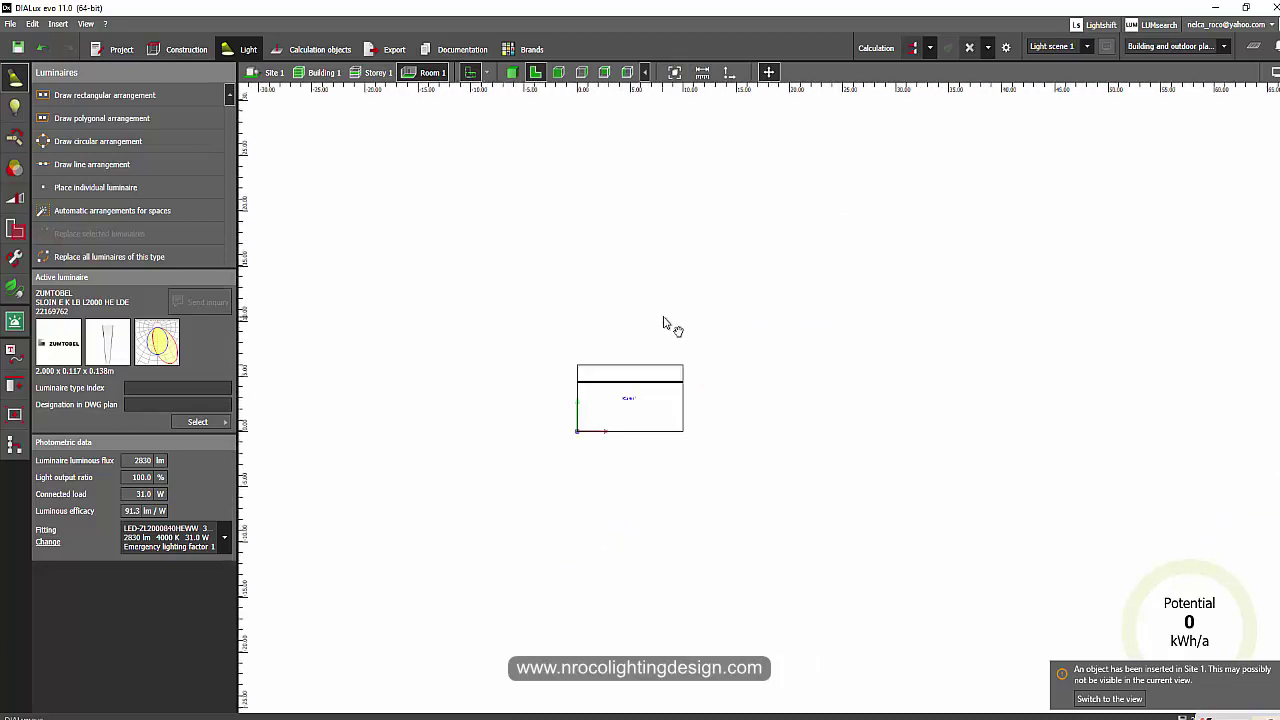
pyautogui.scroll(3, 758, 495)
pyautogui.scroll(-4, 914, 571)
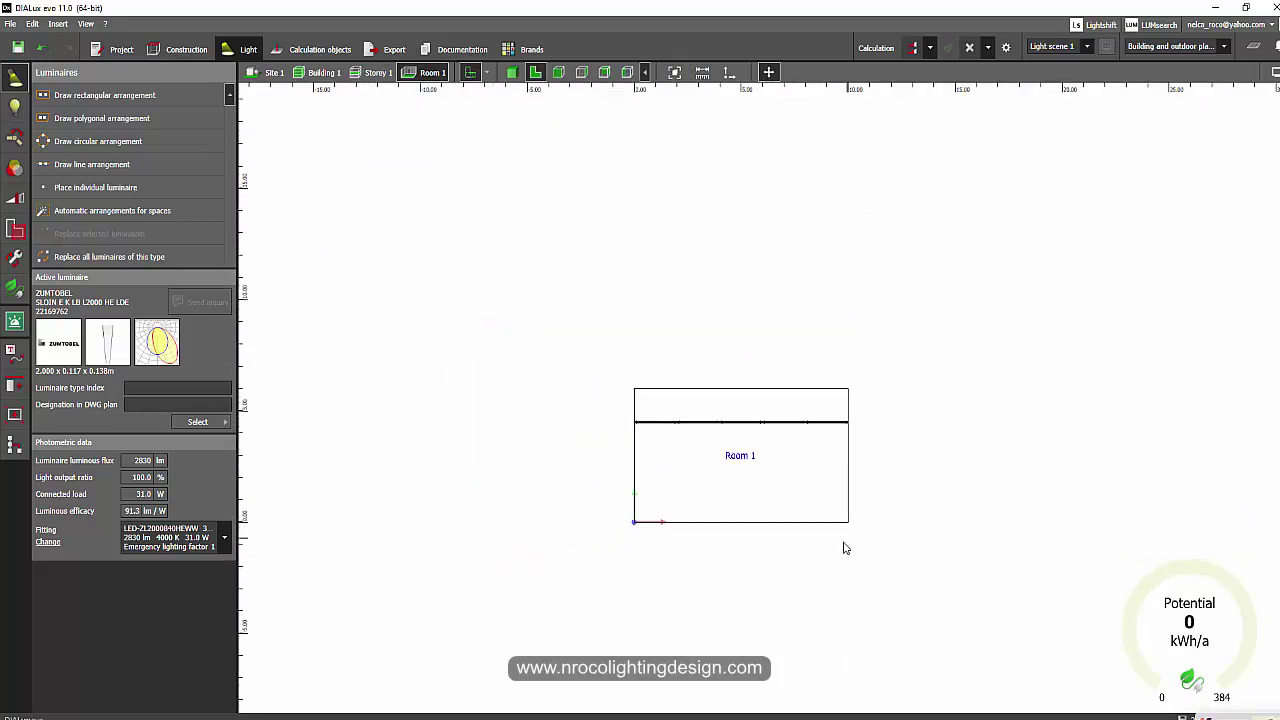
pyautogui.click(674, 72)
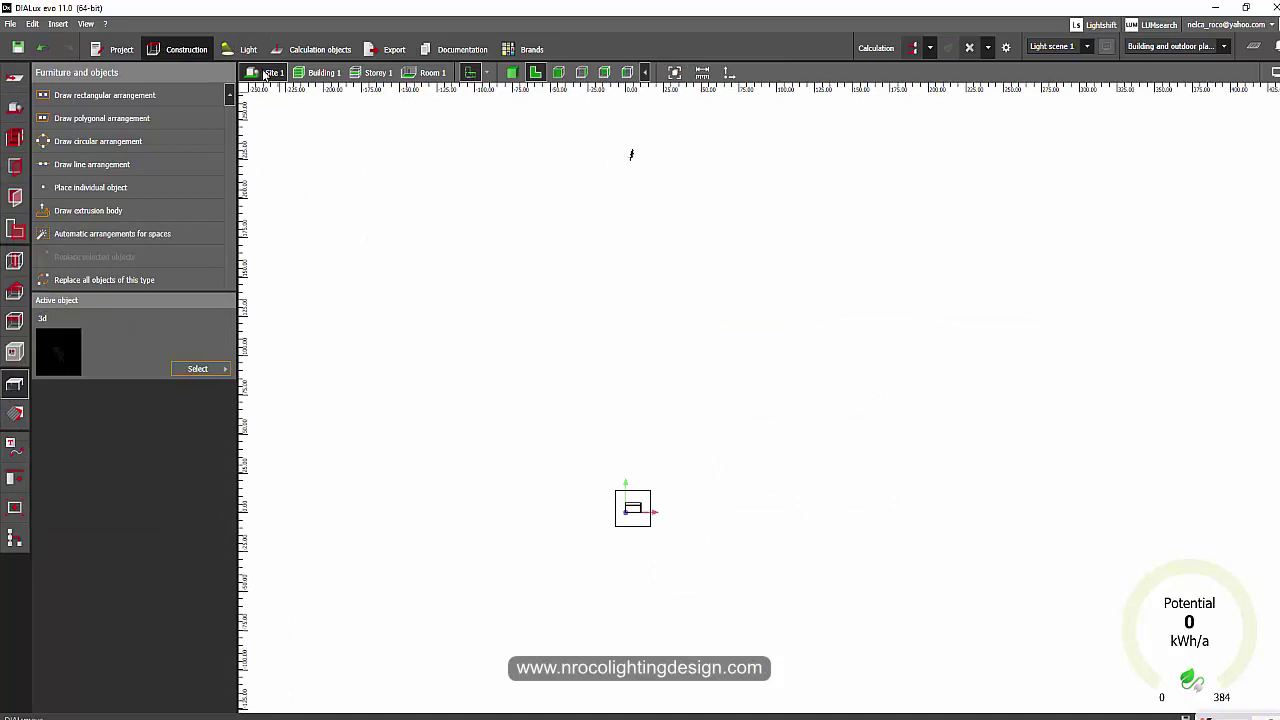
pyautogui.scroll(2, 654, 106)
pyautogui.scroll(-2, 575, 247)
pyautogui.scroll(1, 620, 215)
pyautogui.scroll(-1, 637, 189)
pyautogui.scroll(1, 637, 189)
# Step: Select the distant 3d sculpture in the Site 1 plan and move it onto Room 1, to about X 8.8 m, Y 1.1 m
pyautogui.click(633, 187)
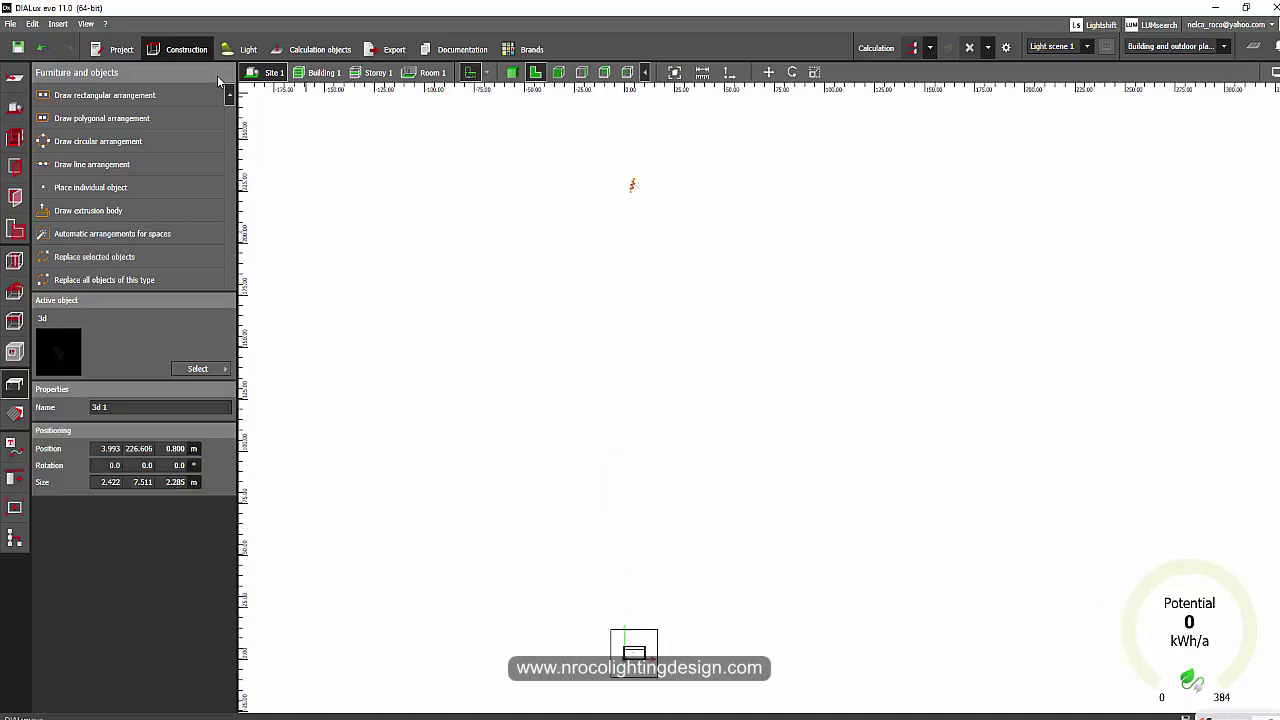
pyautogui.rightClick(634, 188)
pyautogui.moveTo(634, 192); pyautogui.dragTo(636, 652)
pyautogui.scroll(3, 636, 665)
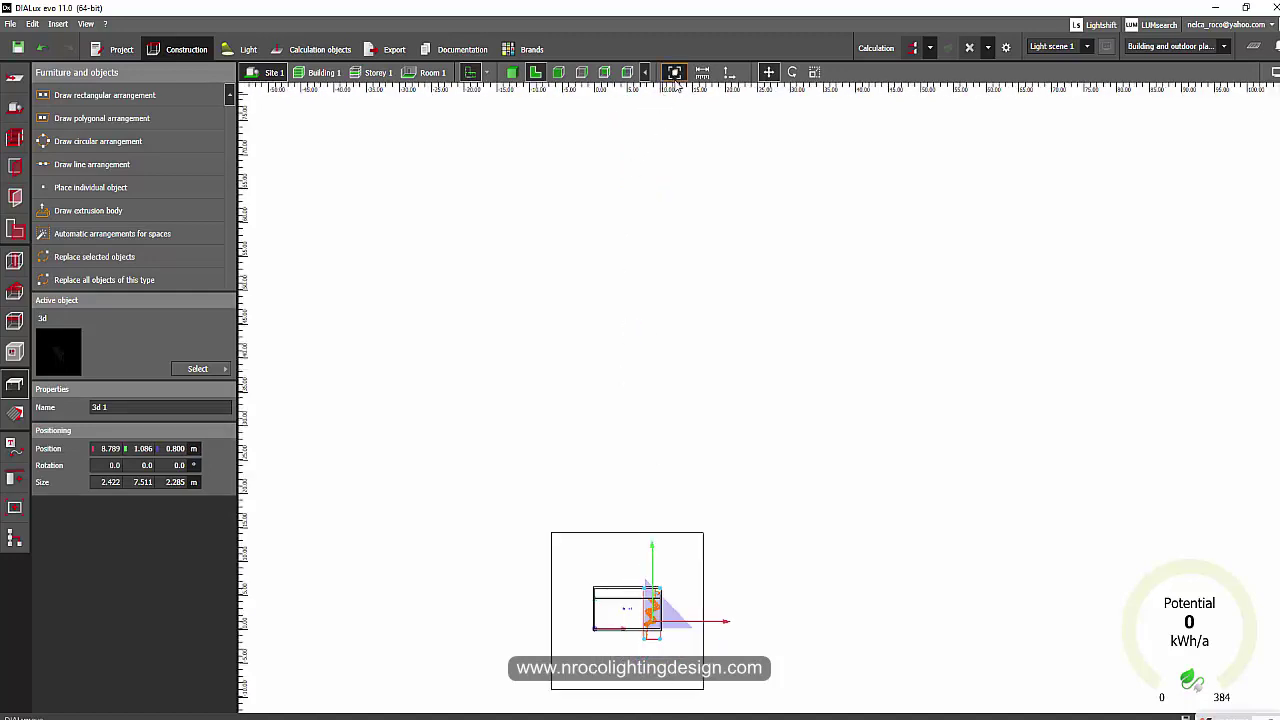
# Step: Rotate the sculpture in plan to -90° so that it lies along the length of the room
pyautogui.scroll(5, 878, 420)
pyautogui.rightClick(886, 357)
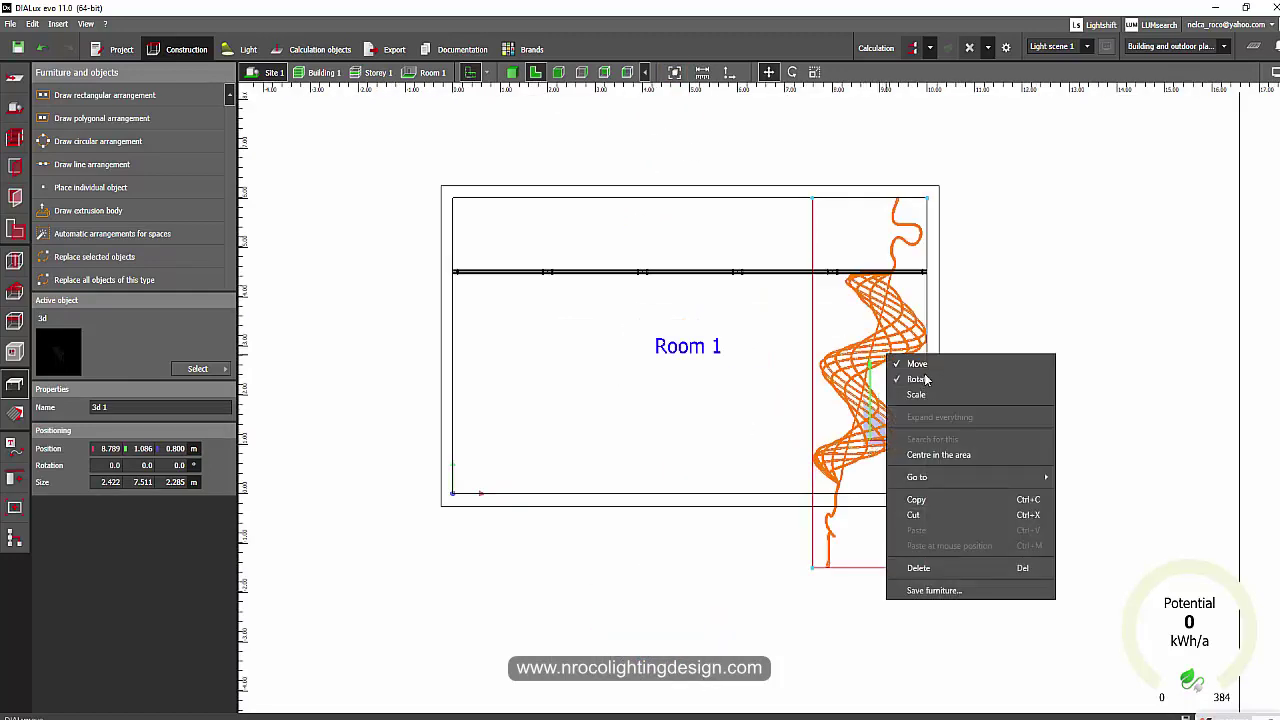
pyautogui.click(918, 379)
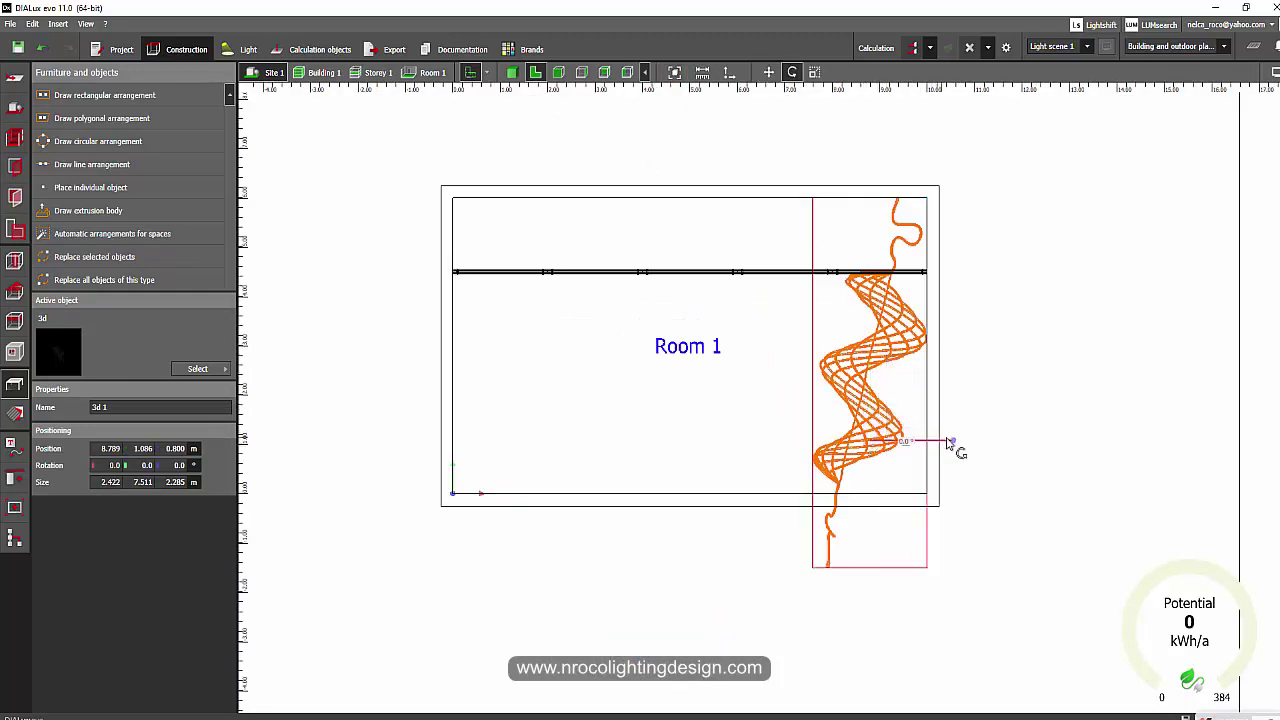
pyautogui.click(872, 522)
# Step: Move the rotated sculpture inside Room 1, to about X 3.9 m, Y 1.7 m
pyautogui.rightClick(957, 444)
pyautogui.click(985, 452)
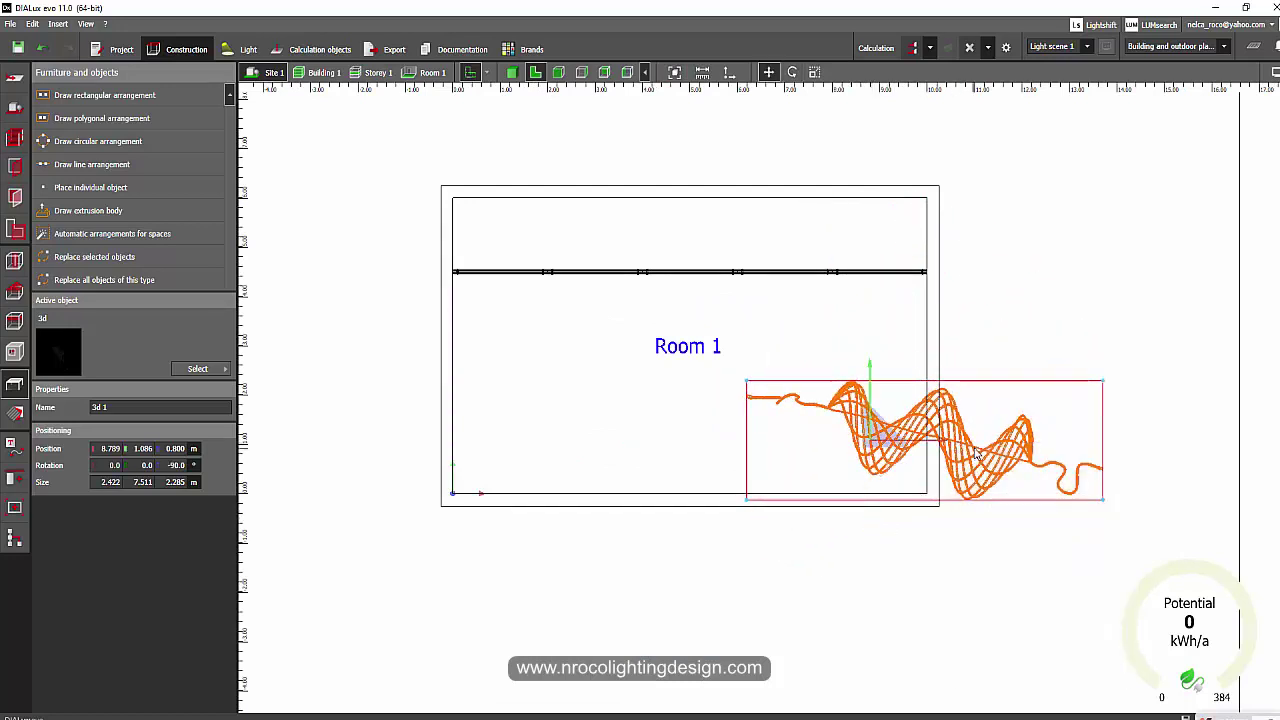
pyautogui.click(645, 338)
# Step: Check the sculpture's placement in the front elevation, the 3D site view and the 3D view of Room 1
pyautogui.click(558, 72)
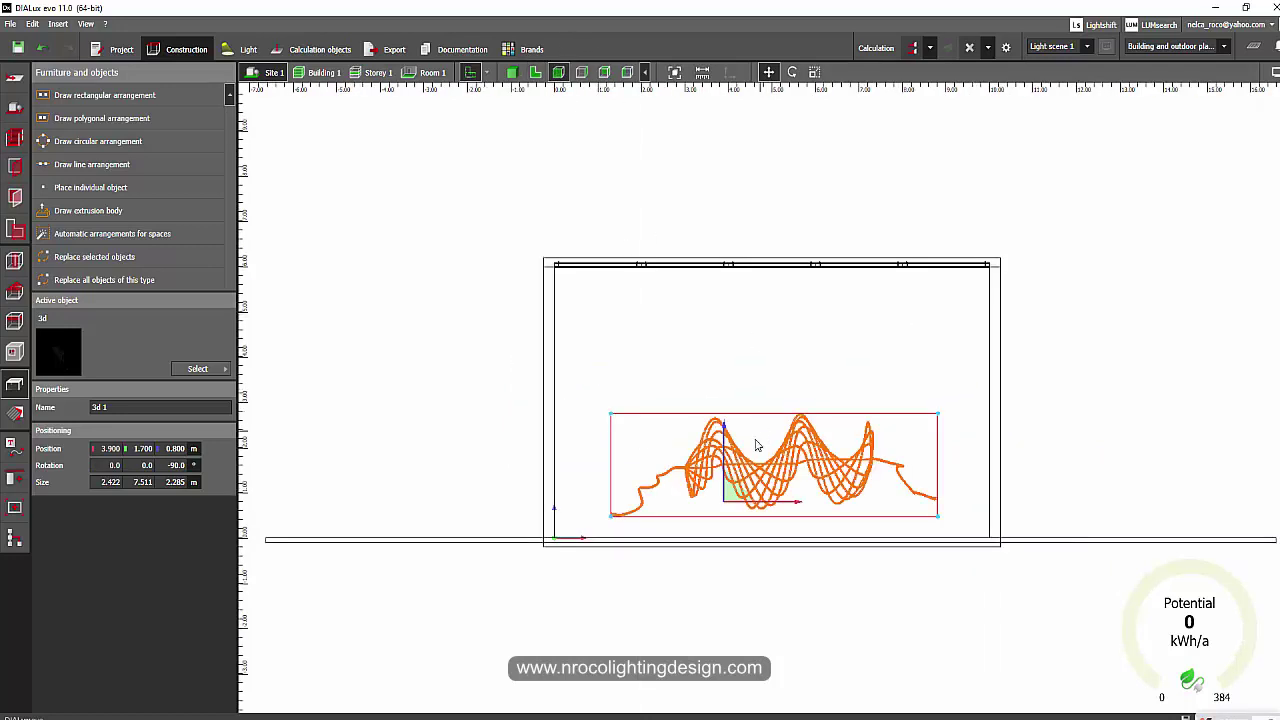
pyautogui.scroll(3, 750, 465)
pyautogui.click(511, 72)
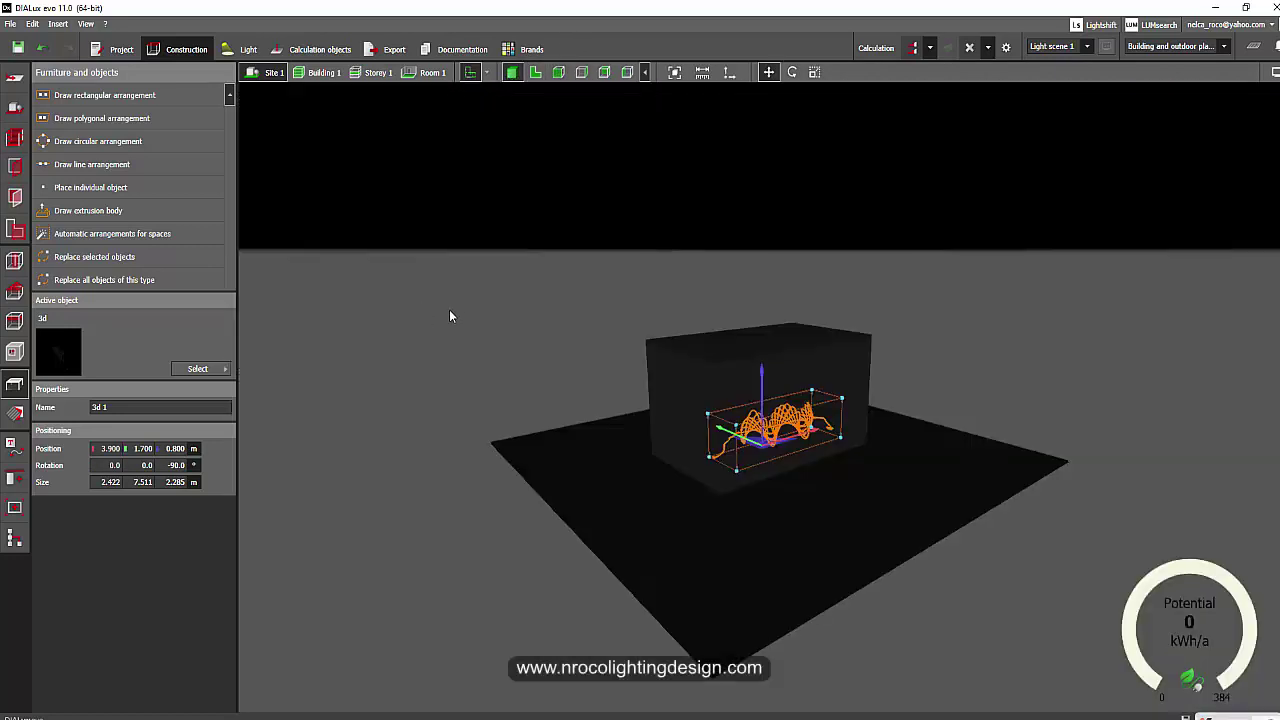
pyautogui.click(423, 320)
pyautogui.click(430, 72)
pyautogui.moveTo(566, 437); pyautogui.dragTo(592, 468)
# Step: Hide the room name in the 3D view and examine the sculpture against the wallwashed back wall
pyautogui.click(1274, 72)
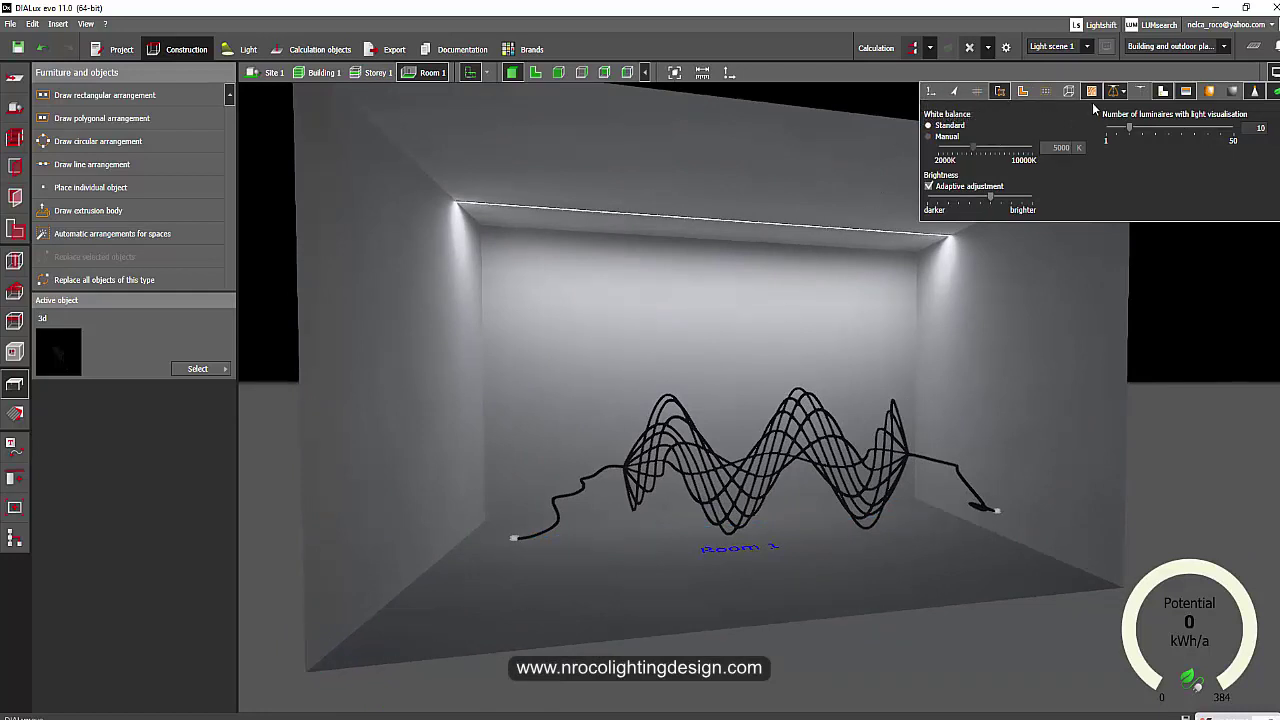
pyautogui.click(1140, 91)
pyautogui.moveTo(1112, 401)
pyautogui.mouseDown()
pyautogui.moveTo(1143, 400)
pyautogui.moveTo(1100, 420)
pyautogui.mouseUp()
pyautogui.scroll(3, 817, 473)
pyautogui.moveTo(817, 473)
pyautogui.mouseDown()
pyautogui.moveTo(861, 481)
pyautogui.moveTo(756, 478)
pyautogui.mouseUp()
pyautogui.scroll(-5, 756, 478)
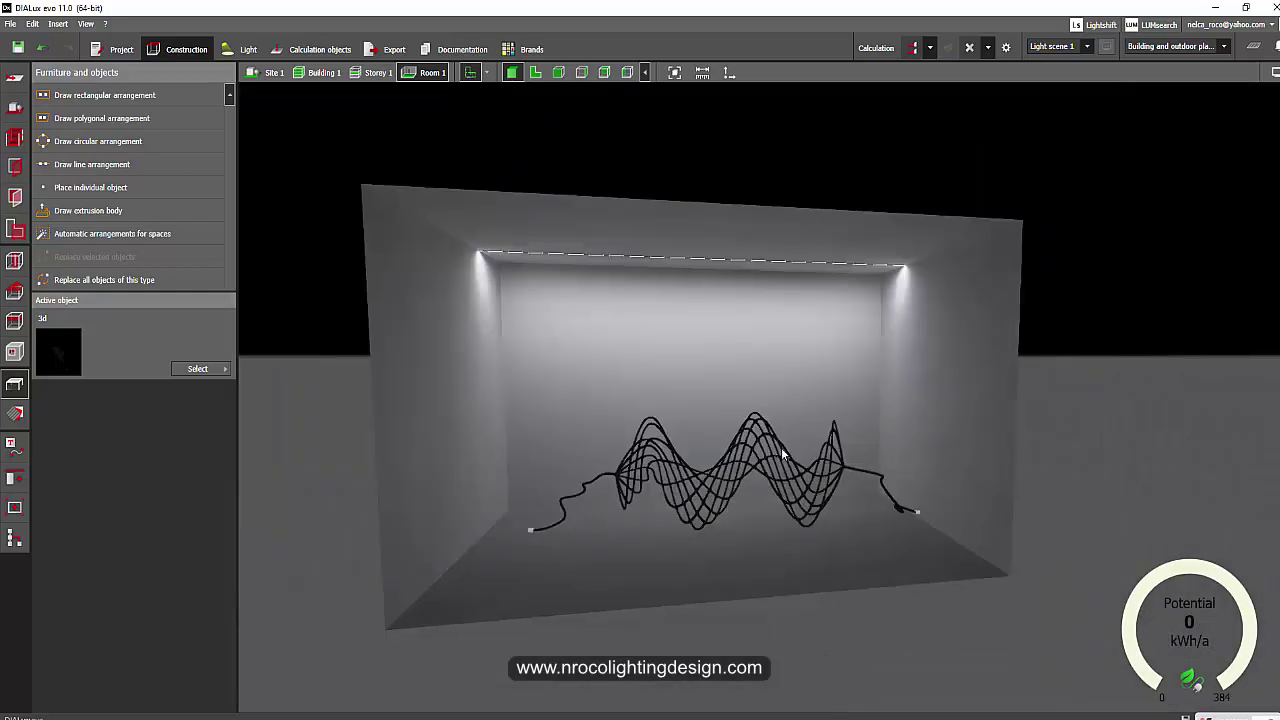
pyautogui.scroll(5, 679, 437)
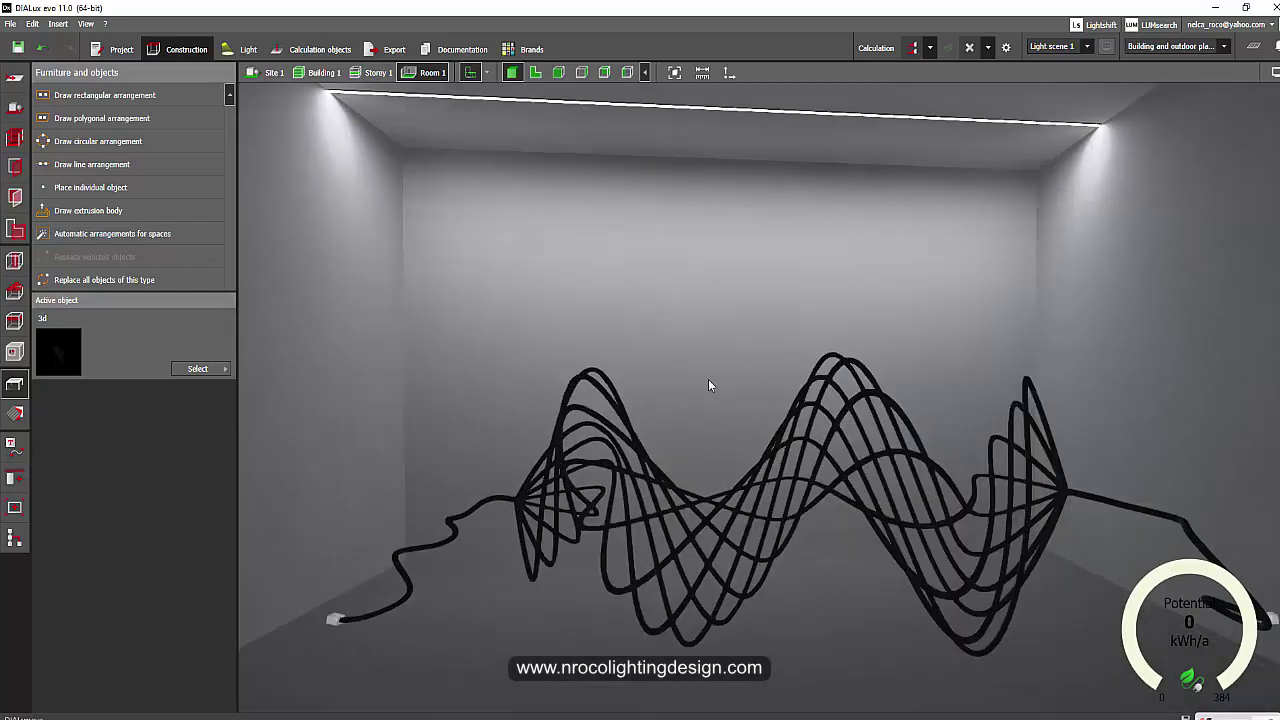
pyautogui.scroll(-2, 713, 383)
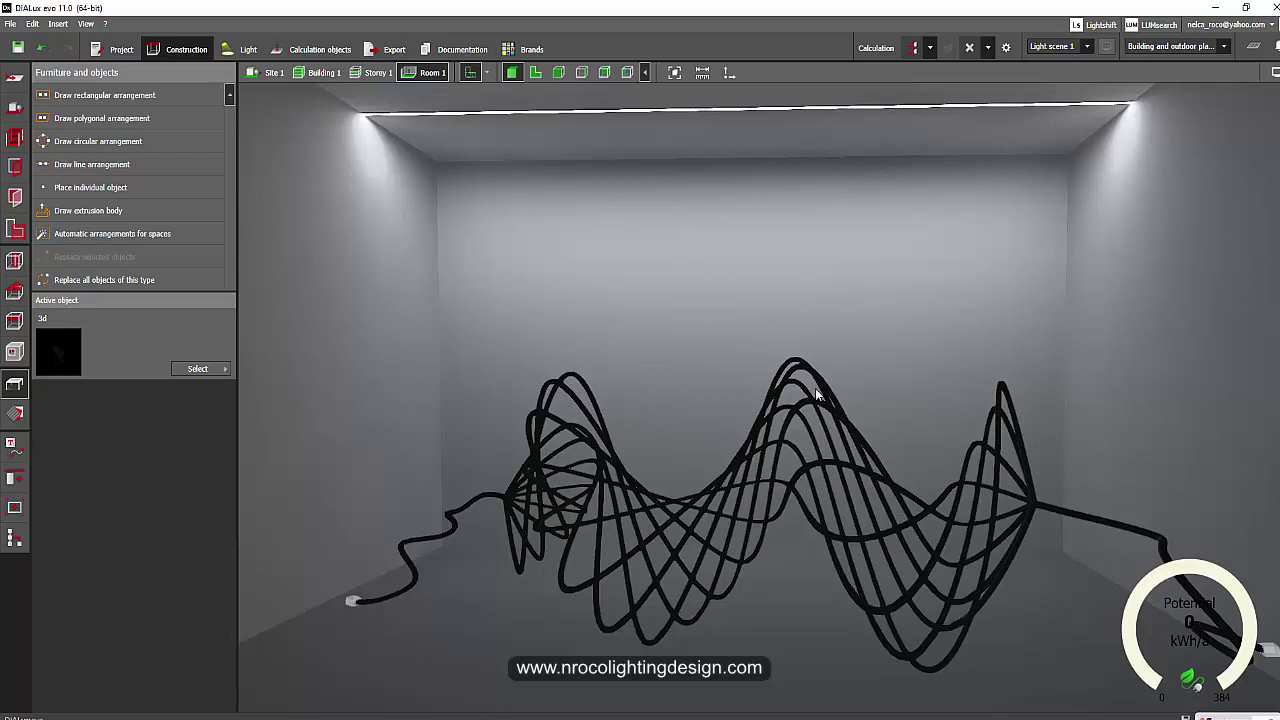
# Step: Place a 1 m cube against the middle of the back wall in the Room 1 plan, at about X 5 m, Y 5.5 m
pyautogui.click(536, 73)
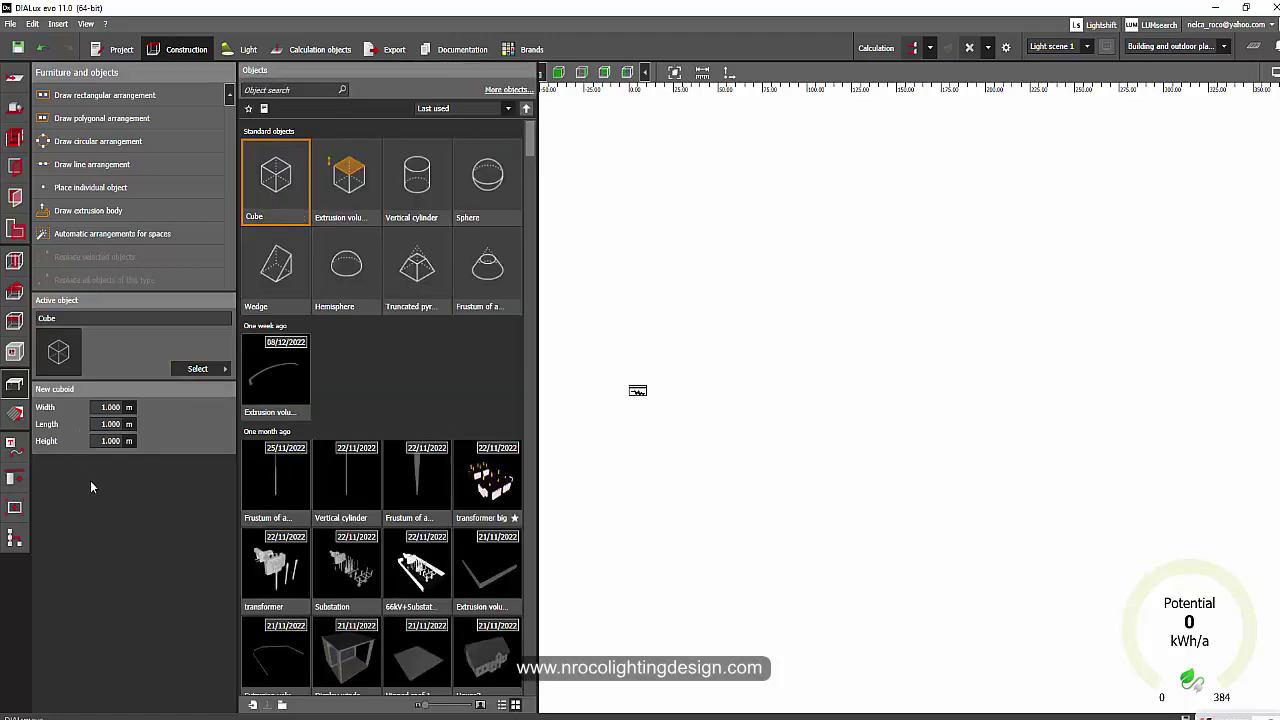
pyautogui.click(106, 189)
pyautogui.click(674, 72)
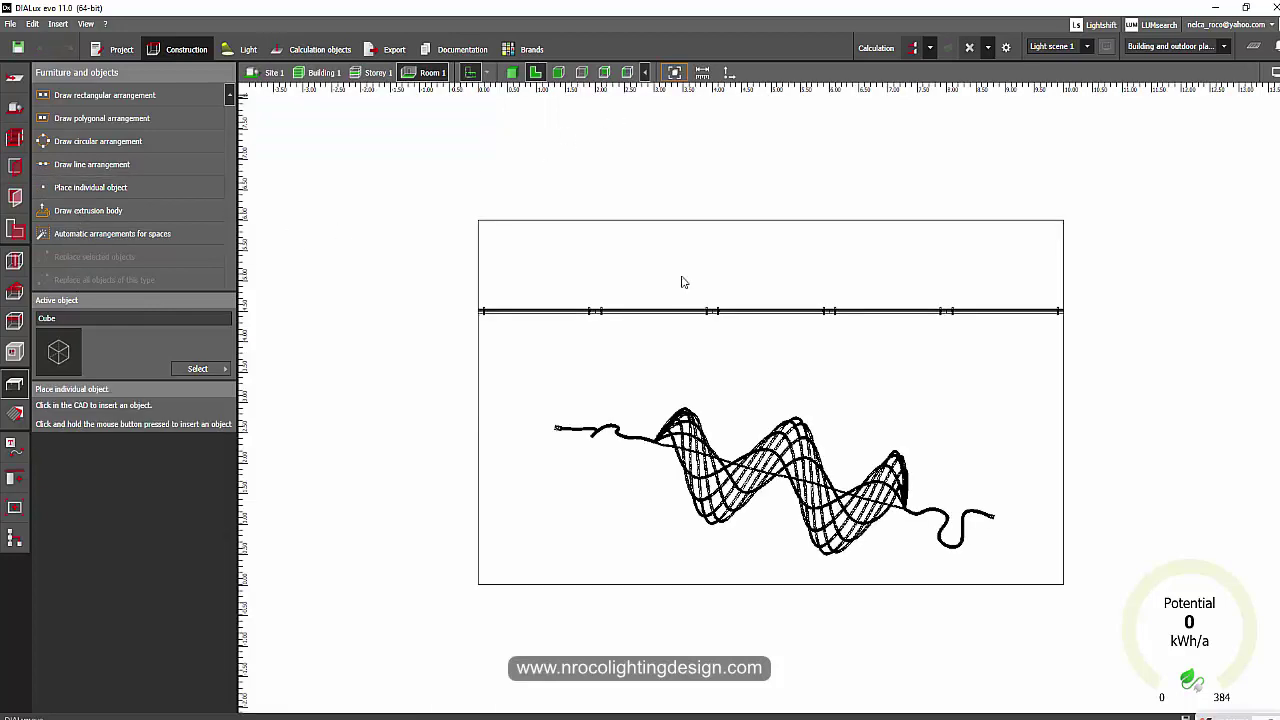
pyautogui.click(800, 151)
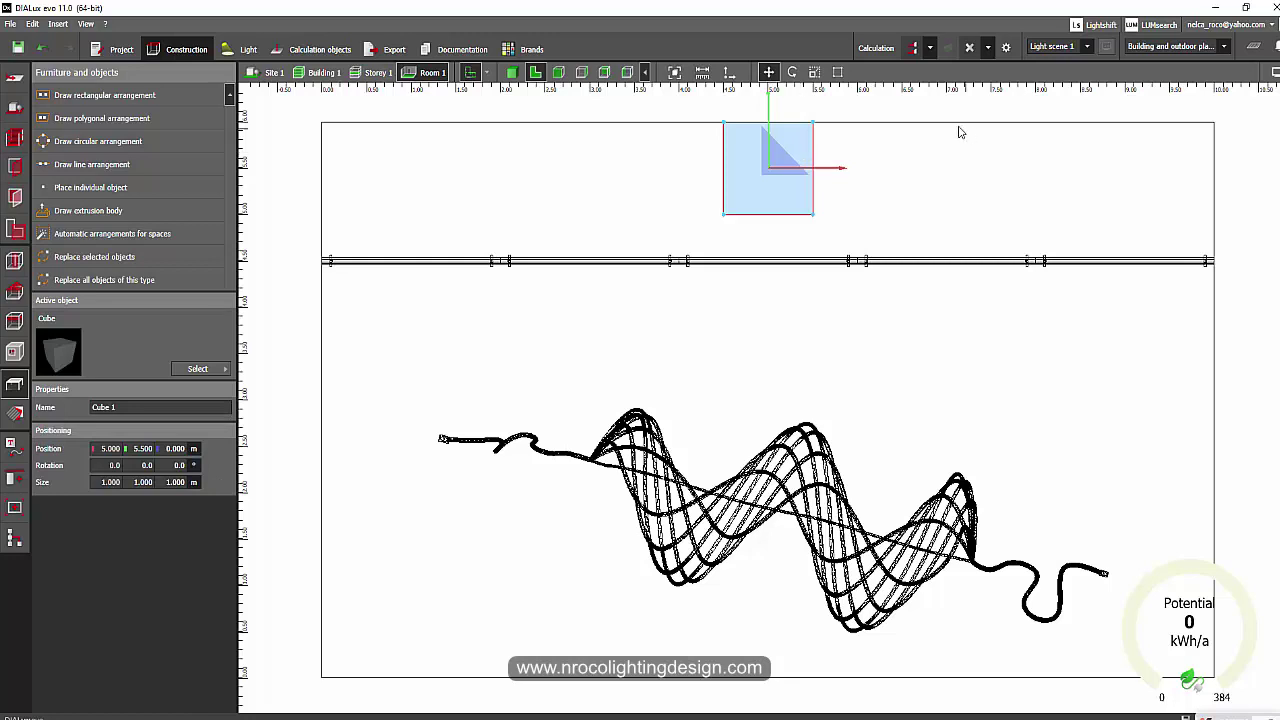
# Step: Scale the cube's depth down to 0.1 m in plan, keeping its rear face on the back wall
pyautogui.rightClick(795, 166)
pyautogui.click(825, 207)
pyautogui.moveTo(775, 226); pyautogui.dragTo(768, 133)
pyautogui.scroll(3, 729, 125)
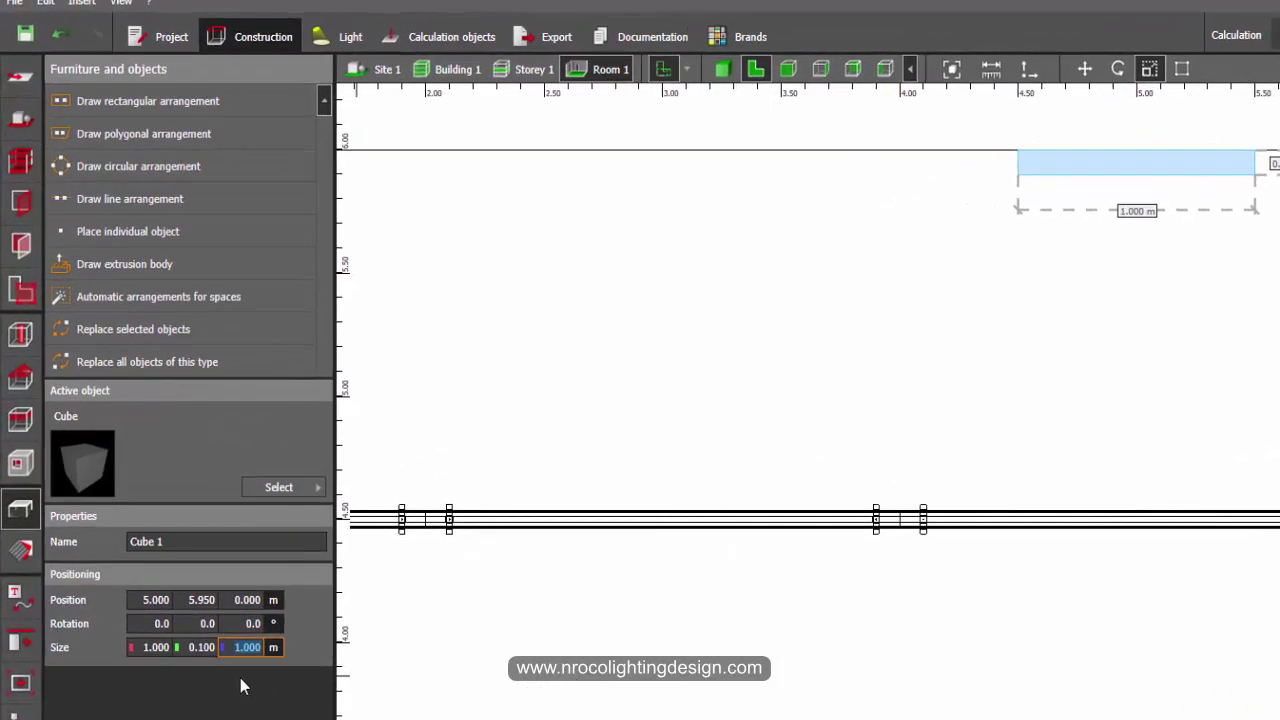
# Step: Set the thin cube's width to 3 m and its height to 2 m
pyautogui.click(158, 648)
pyautogui.write('3')
pyautogui.press('Return')
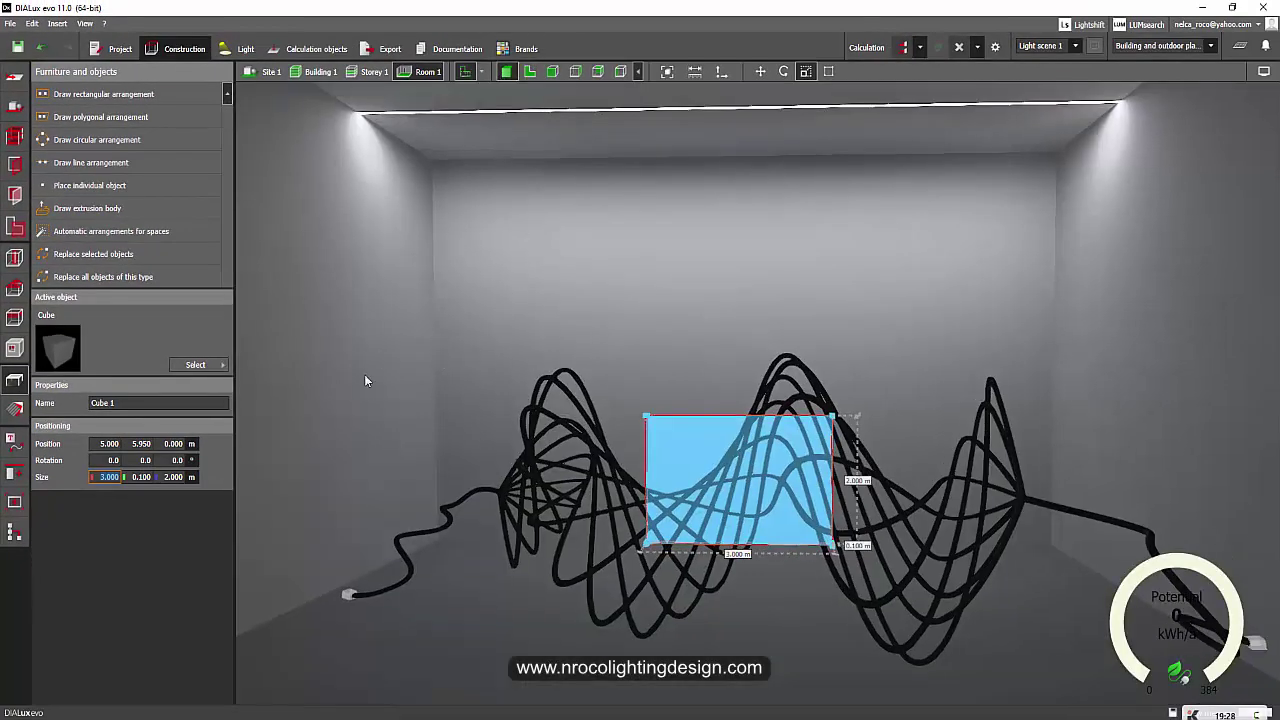
# Step: Raise the panel on the back wall in the 3D view to an elevation of about 2.5 m
pyautogui.moveTo(365, 380); pyautogui.dragTo(580, 458, button='right')
pyautogui.rightClick(680, 436)
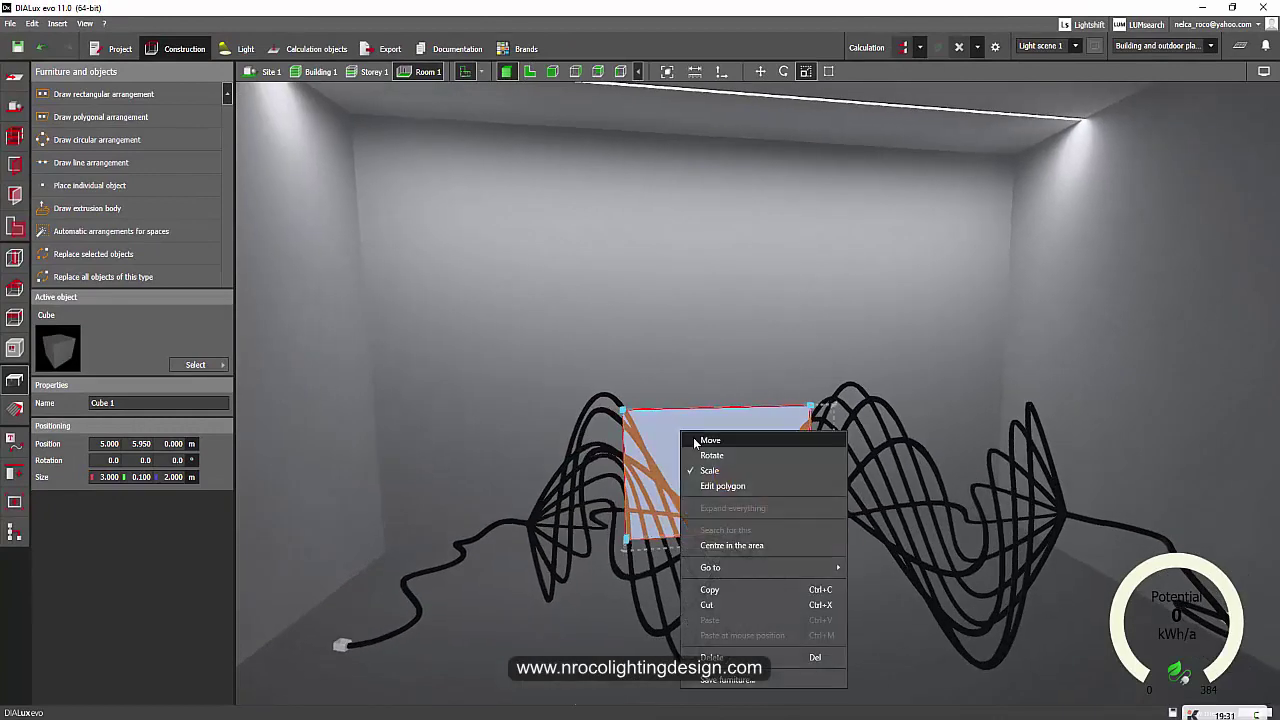
pyautogui.click(705, 443)
pyautogui.moveTo(718, 461); pyautogui.dragTo(735, 295)
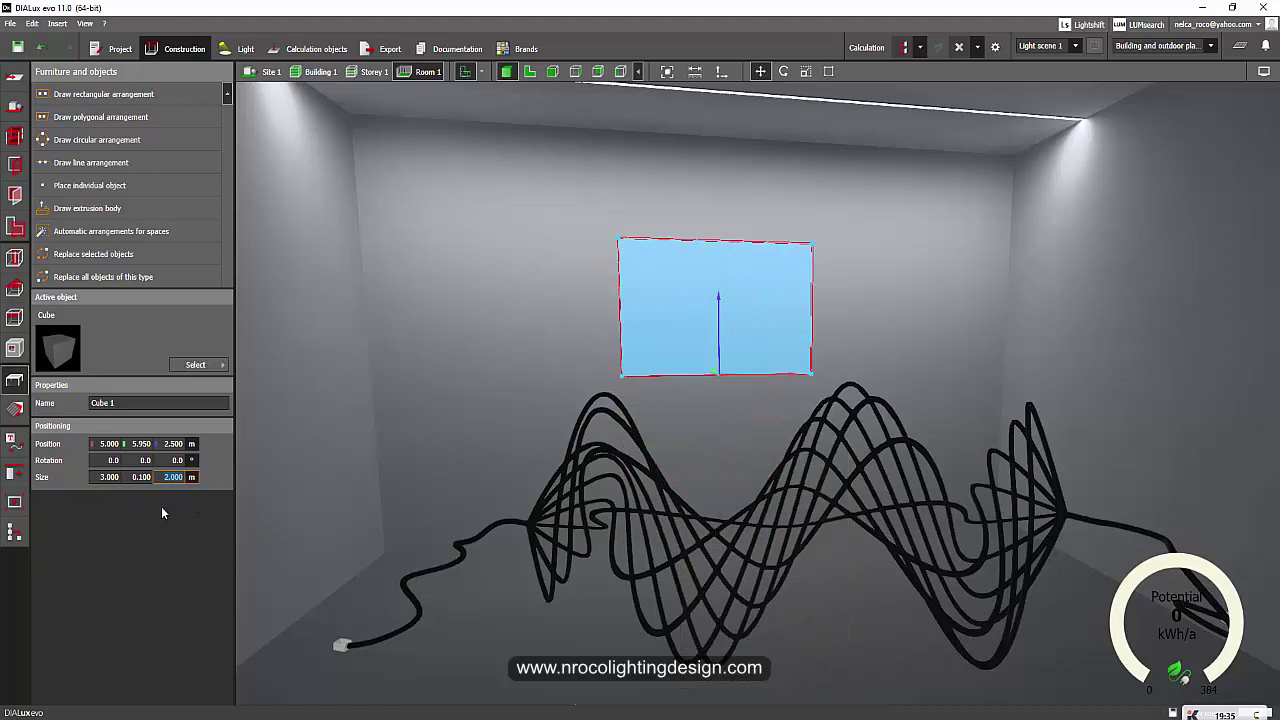
# Step: Resize the wall panel to 2 m wide and 3 m high, and lower its elevation to 2 m
pyautogui.write('3')
pyautogui.press('Return')
pyautogui.click(108, 477)
pyautogui.write('2')
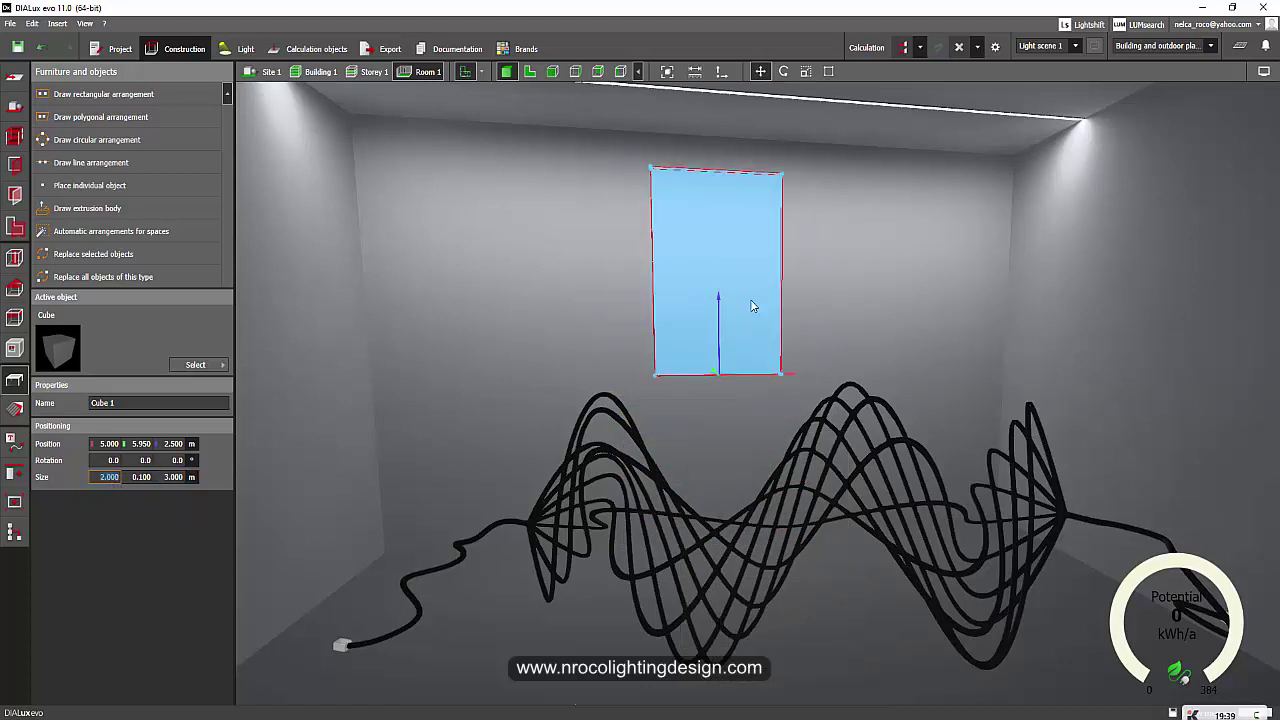
pyautogui.moveTo(574, 492); pyautogui.dragTo(620, 533)
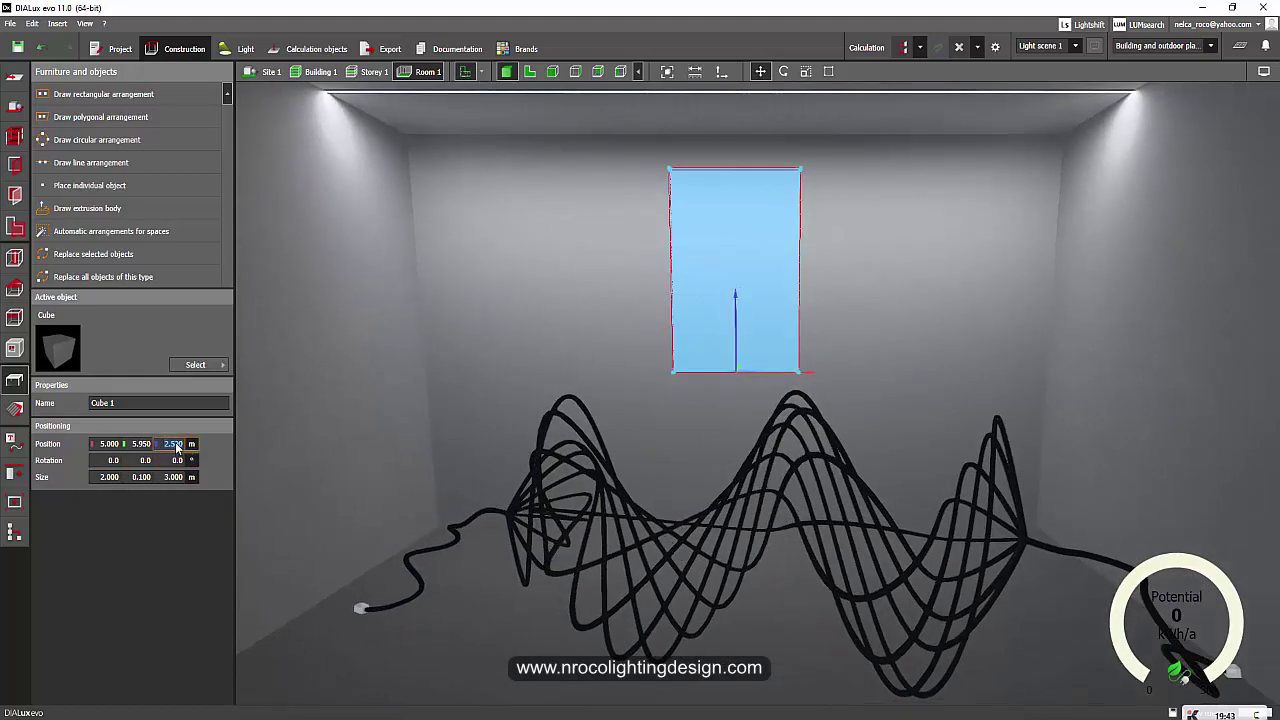
pyautogui.scroll(-5, 176, 447)
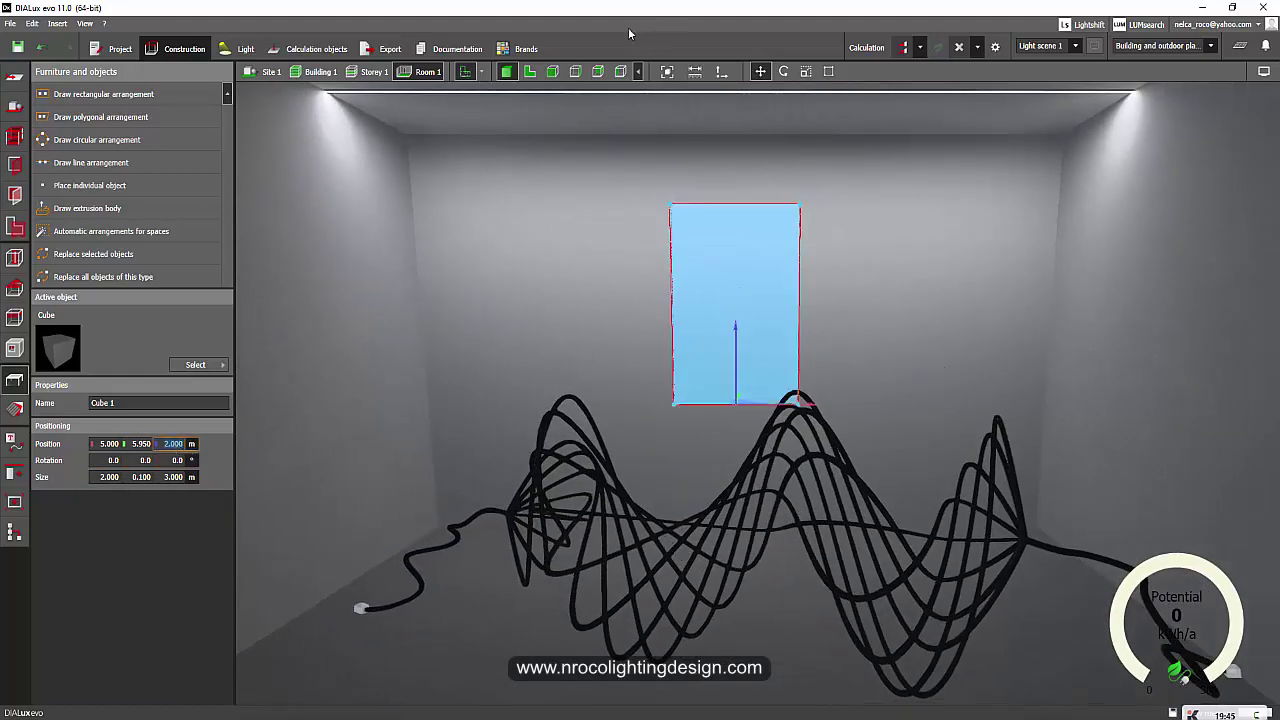
# Step: Scale the panel's depth in plan to about 0.054 m against the back wall and view it in 3D
pyautogui.click(530, 71)
pyautogui.rightClick(710, 240)
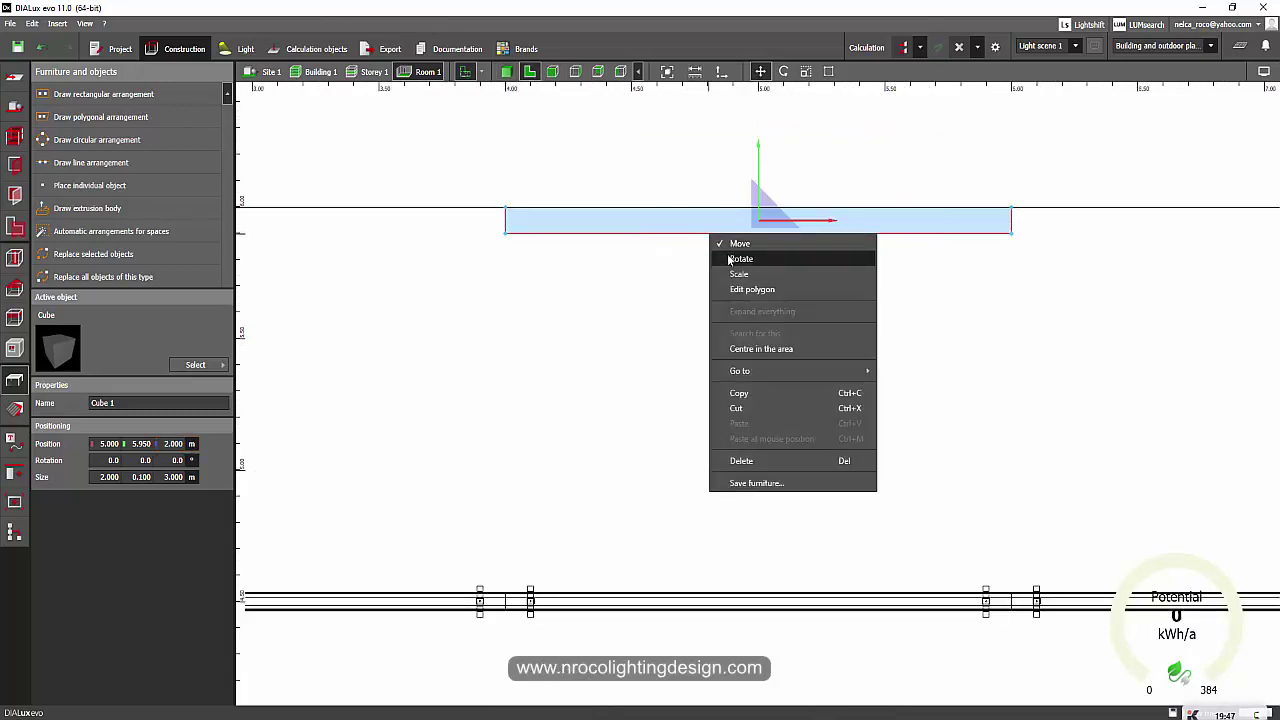
pyautogui.click(738, 278)
pyautogui.moveTo(763, 235); pyautogui.dragTo(762, 223)
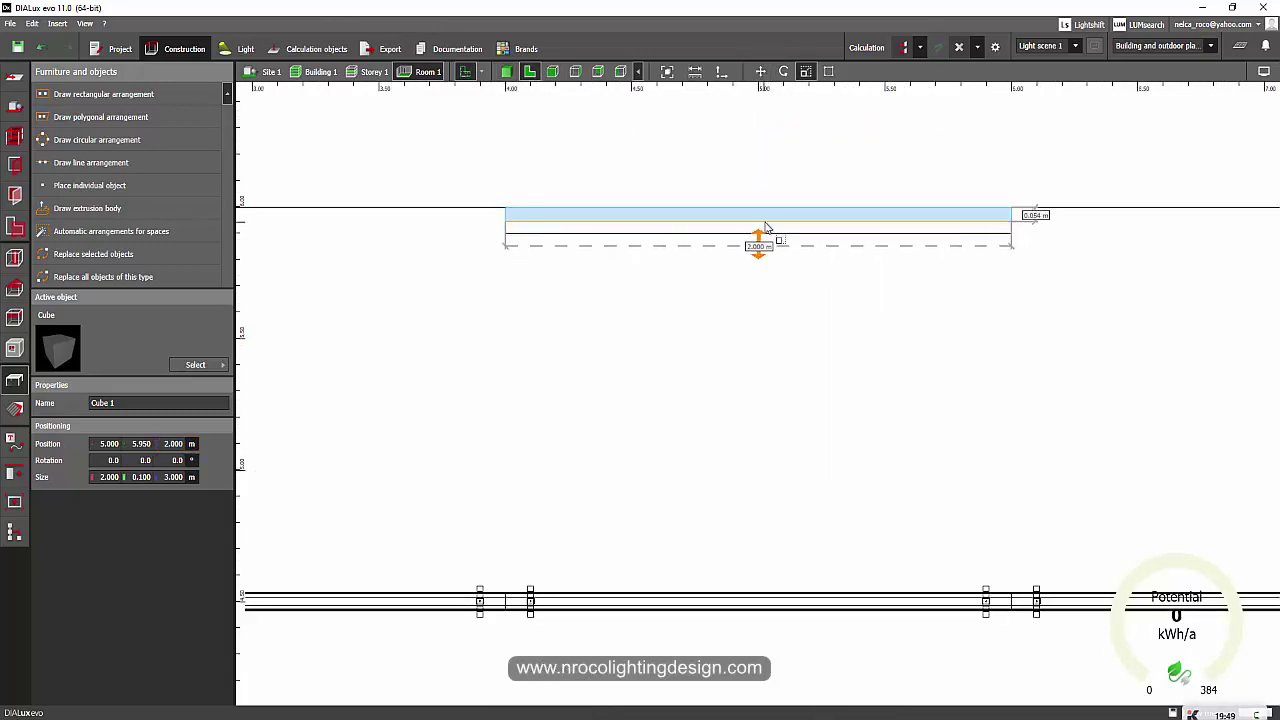
pyautogui.click(507, 71)
pyautogui.scroll(-3, 1034, 317)
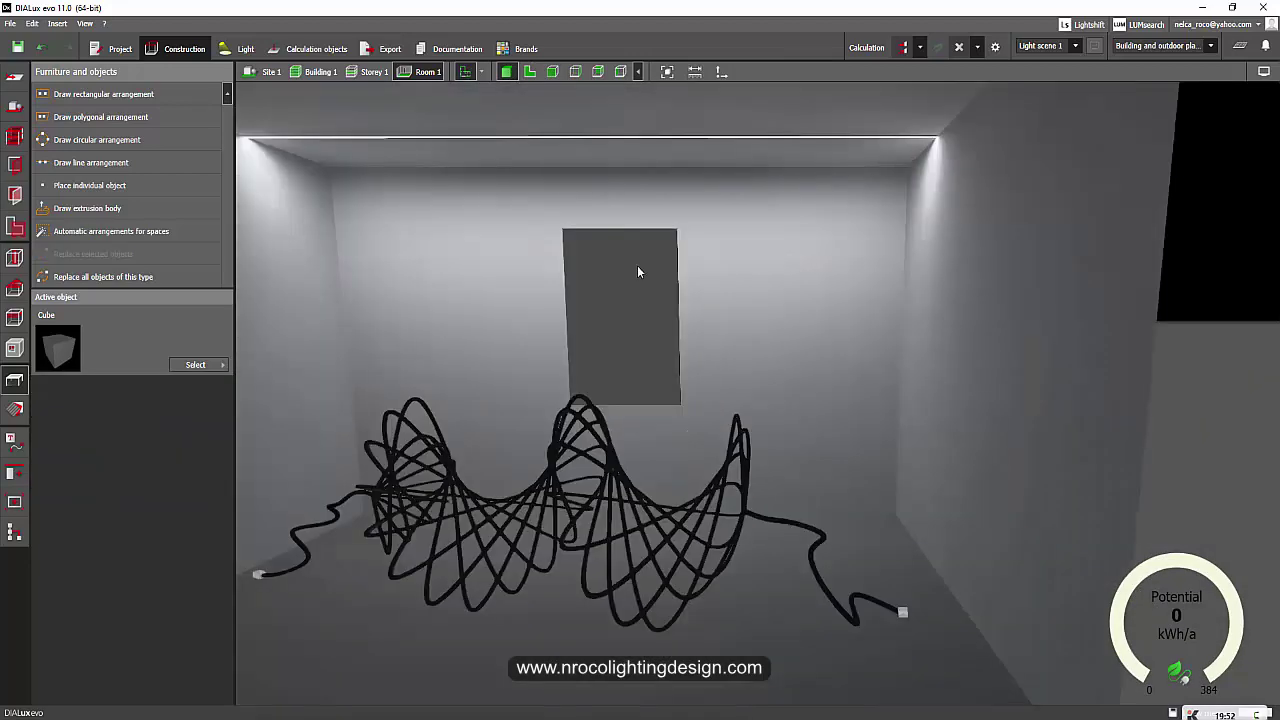
# Step: Bring up the material tools, switch to the browser and search Google Images for "famous painting"
pyautogui.moveTo(637, 268); pyautogui.dragTo(454, 356)
pyautogui.click(16, 409)
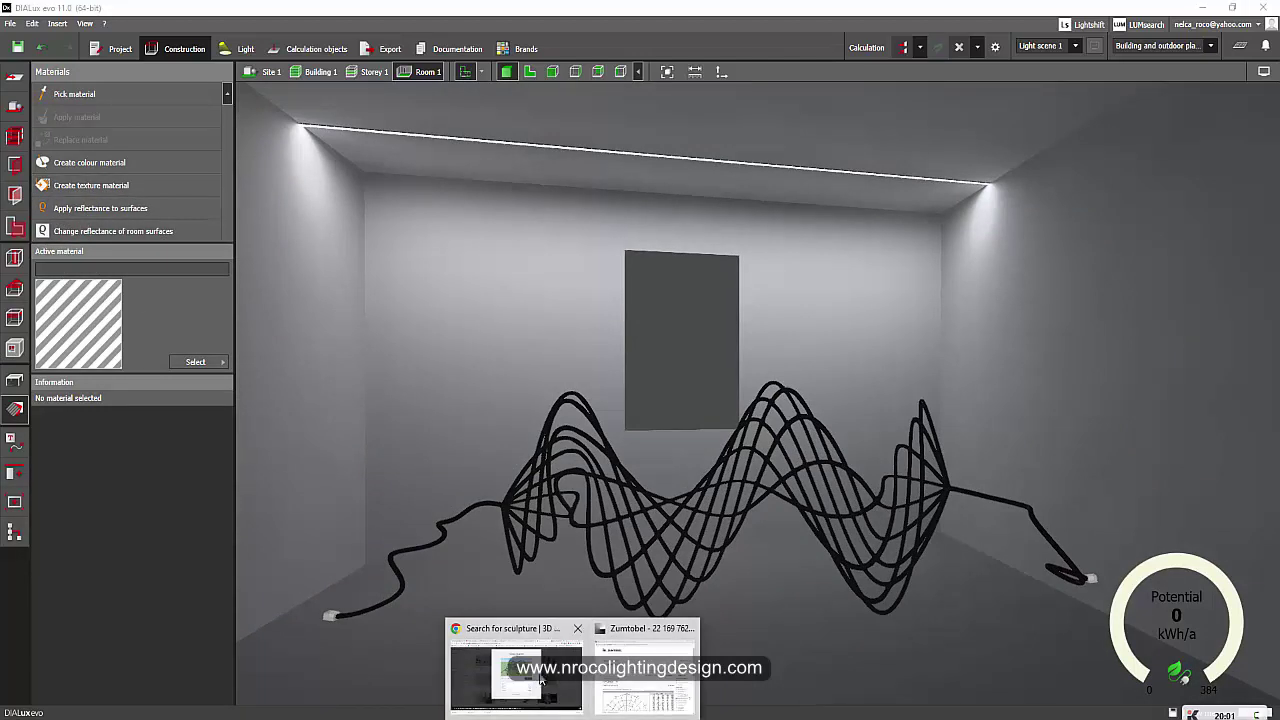
pyautogui.click(530, 660)
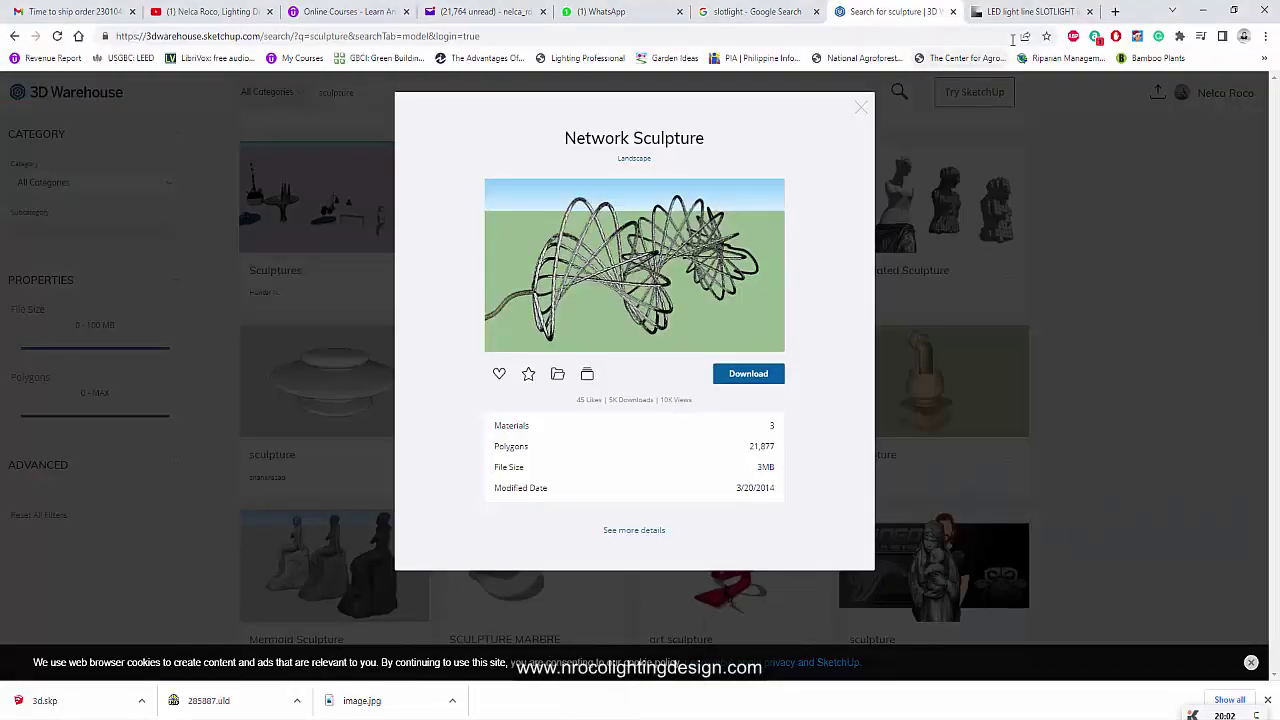
pyautogui.click(755, 14)
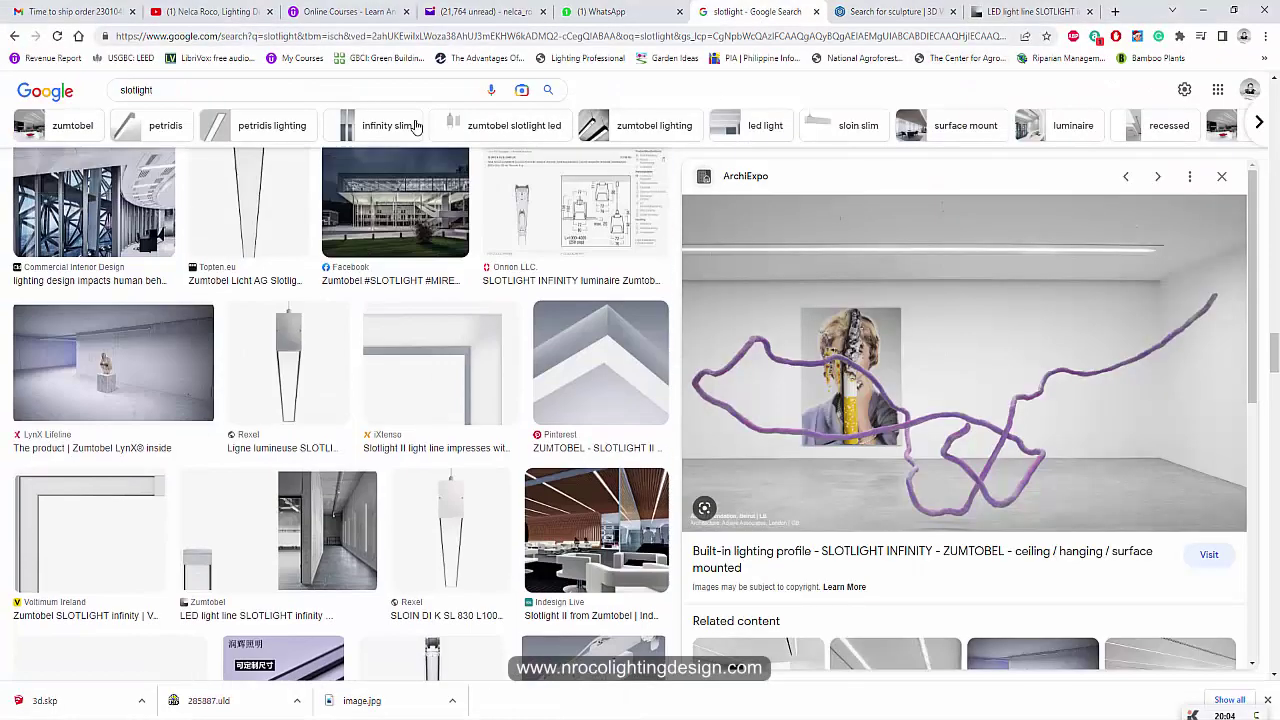
pyautogui.doubleClick(136, 90)
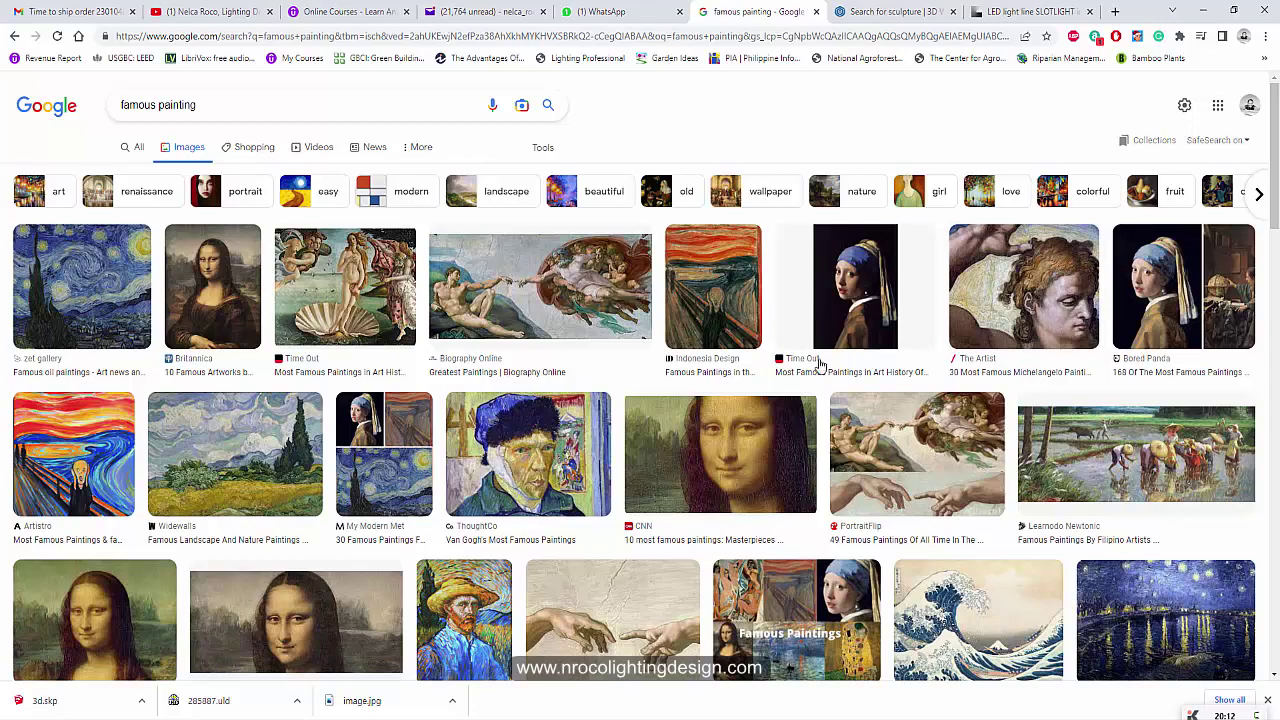
# Step: Look through the painting results and open the preview of the paired portraits with folded-paper hats
pyautogui.scroll(-4, 694, 465)
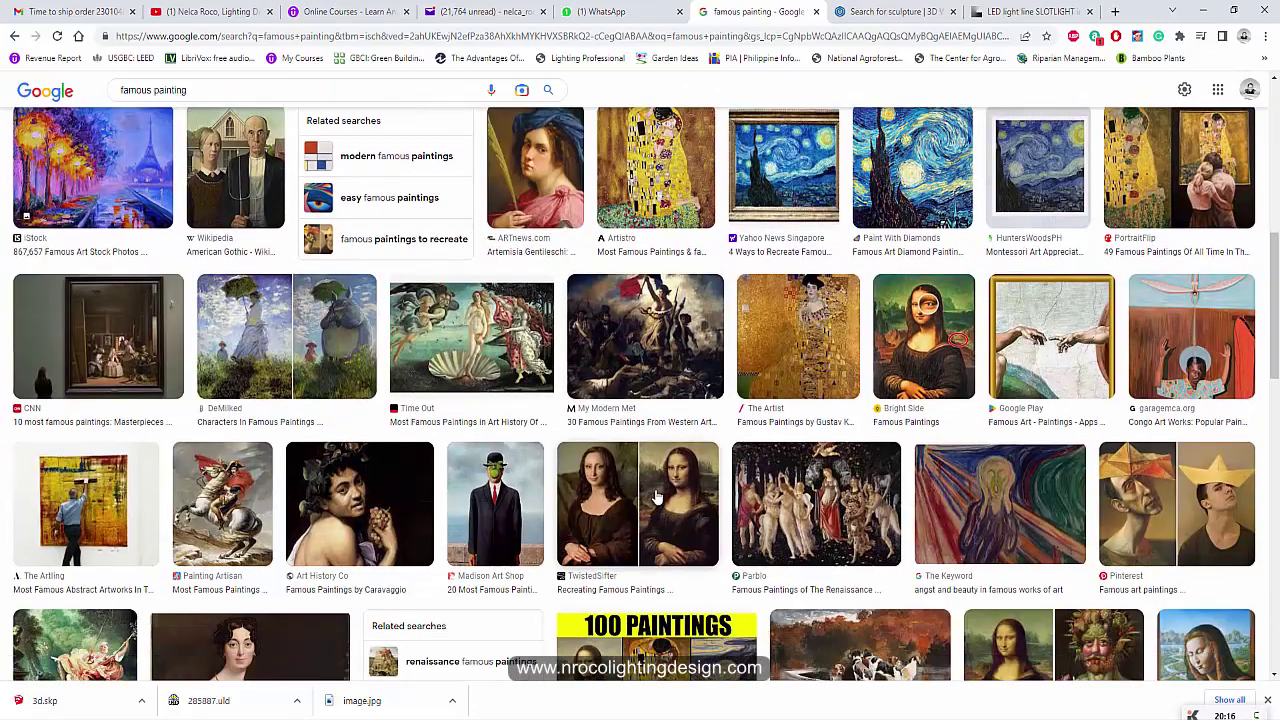
pyautogui.scroll(-3, 830, 505)
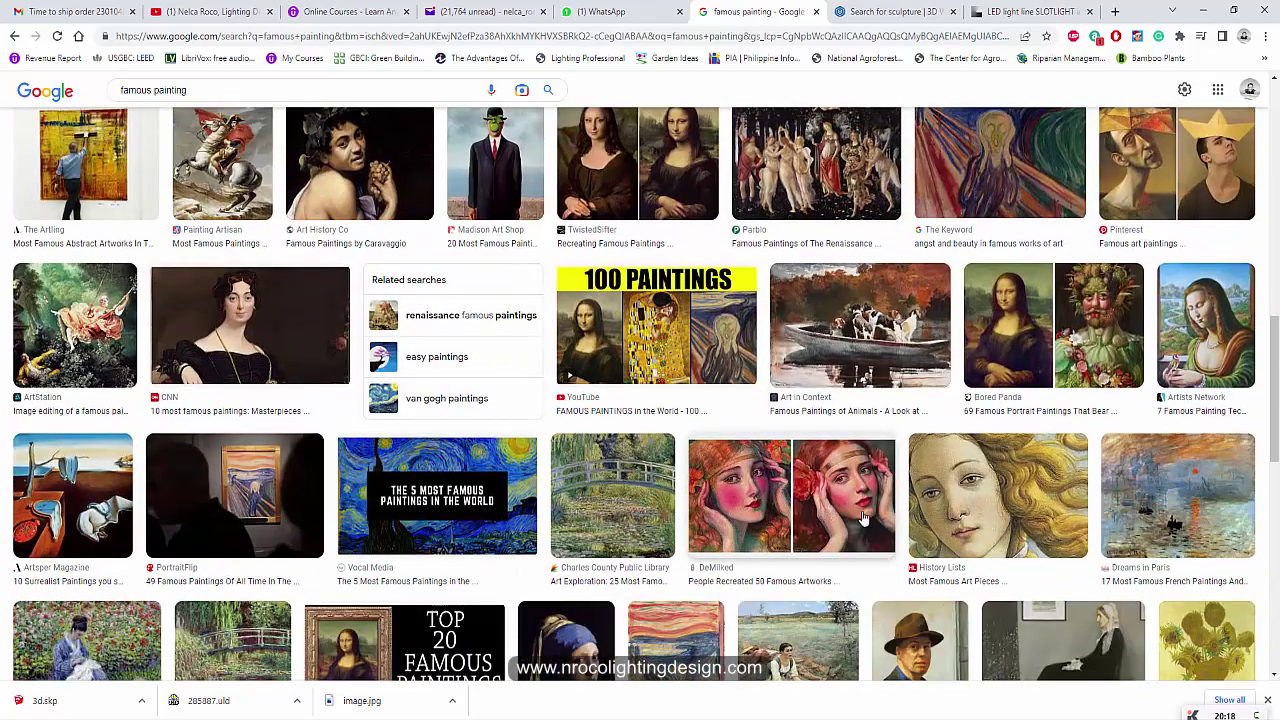
pyautogui.scroll(3, 950, 508)
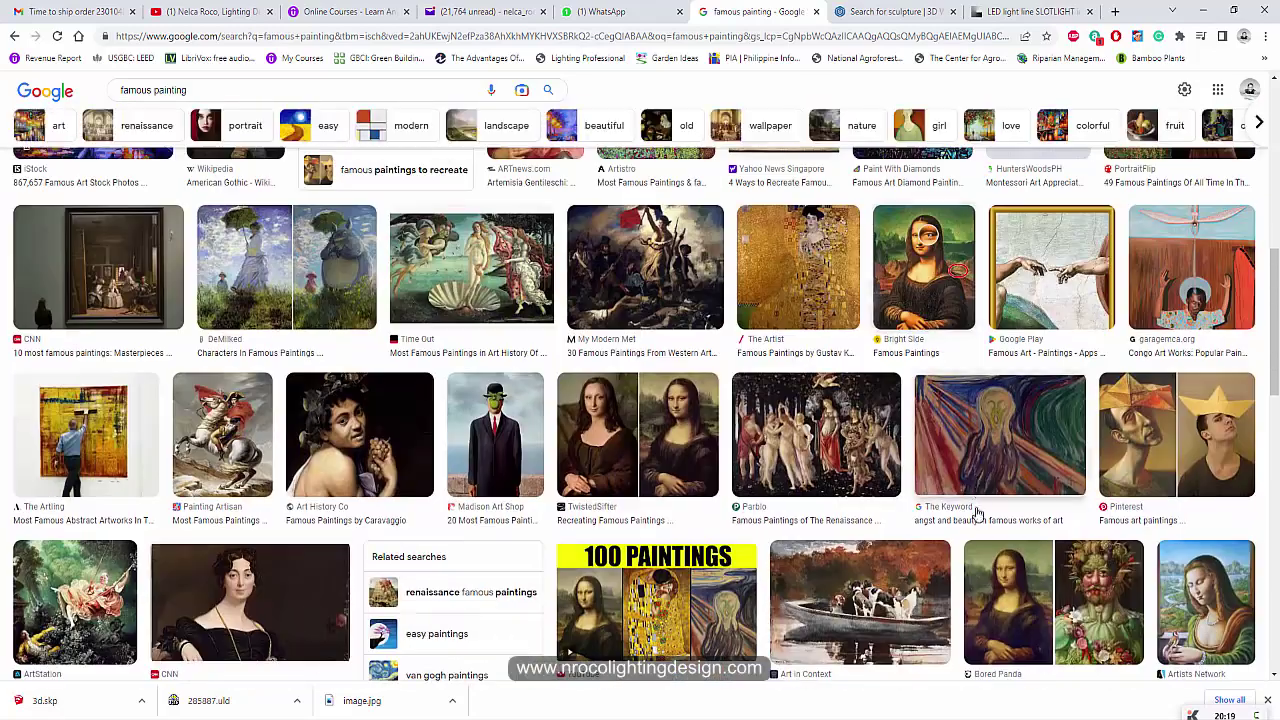
pyautogui.click(970, 432)
pyautogui.scroll(-4, 826, 520)
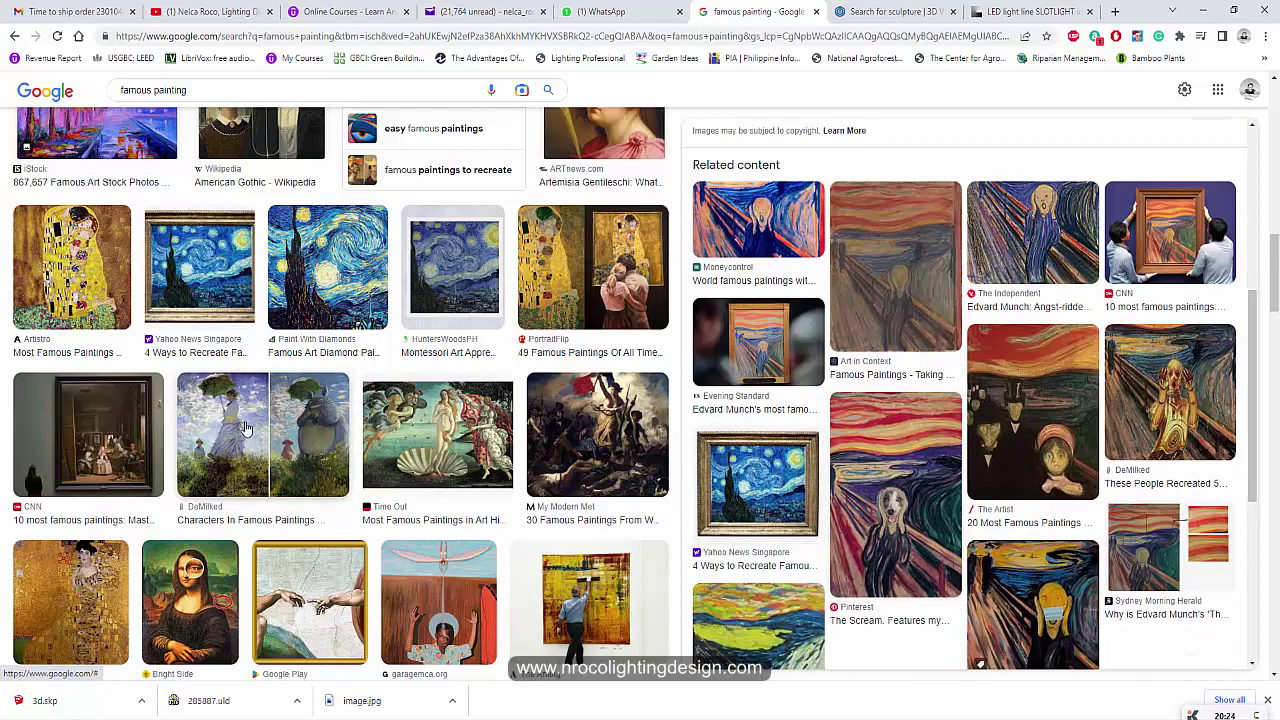
pyautogui.scroll(-4, 245, 428)
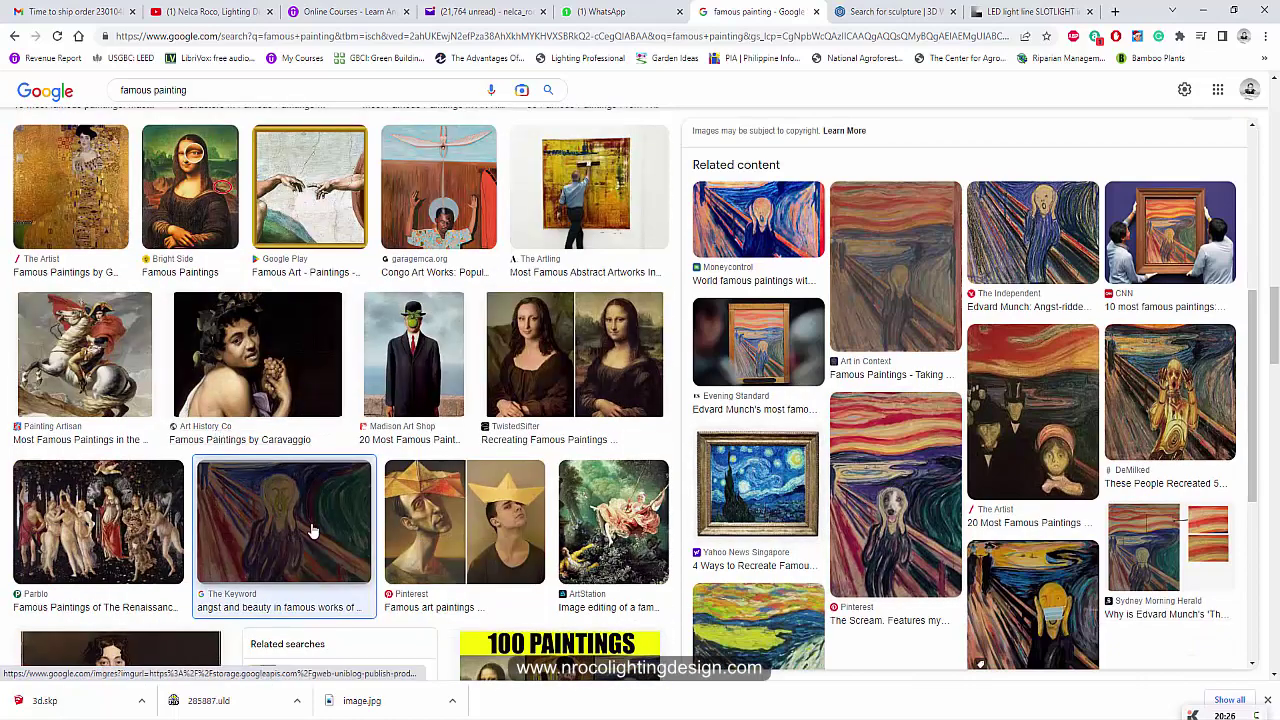
pyautogui.click(420, 518)
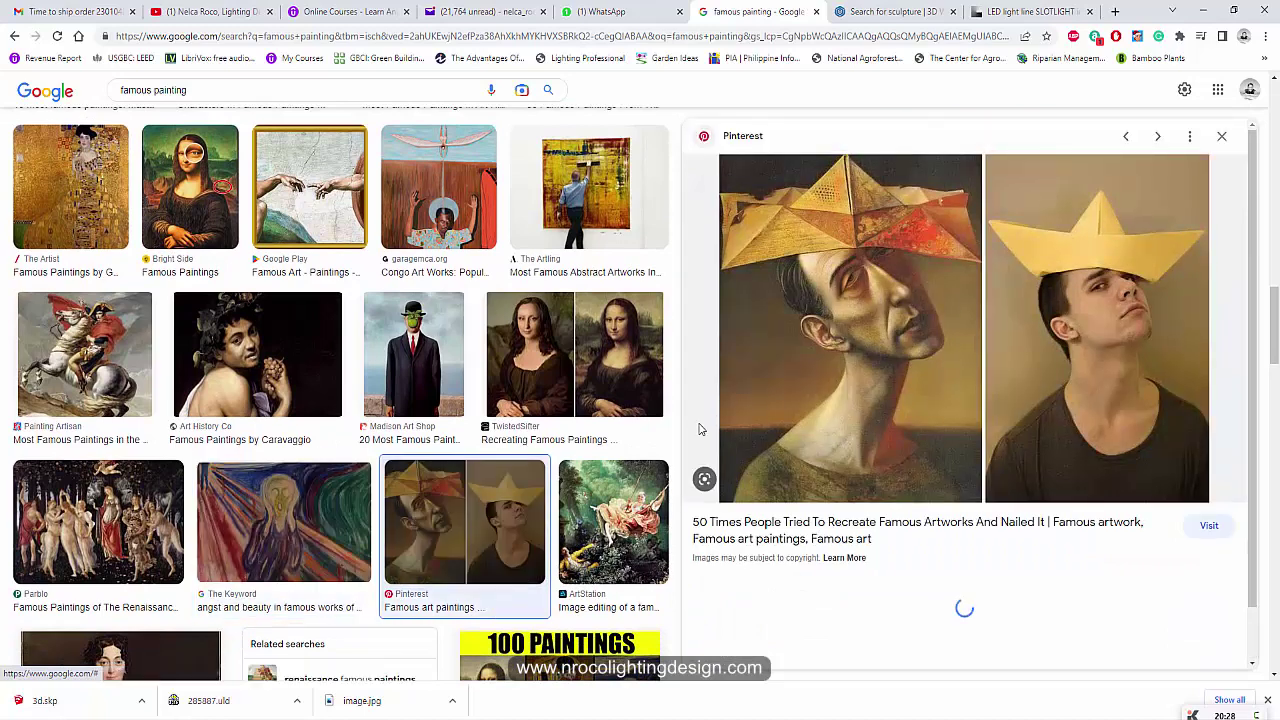
# Step: Save the previewed paper-hat portrait image to the Desktop as a JPEG named painting
pyautogui.rightClick(820, 272)
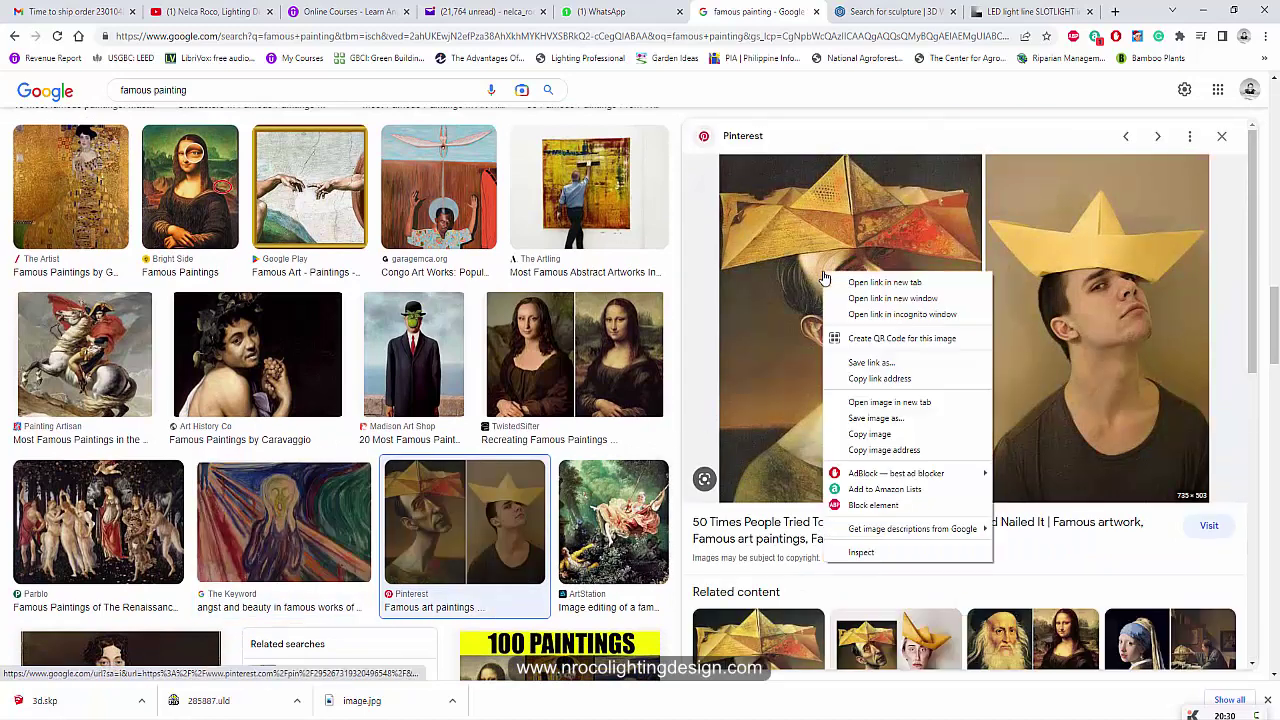
pyautogui.click(872, 418)
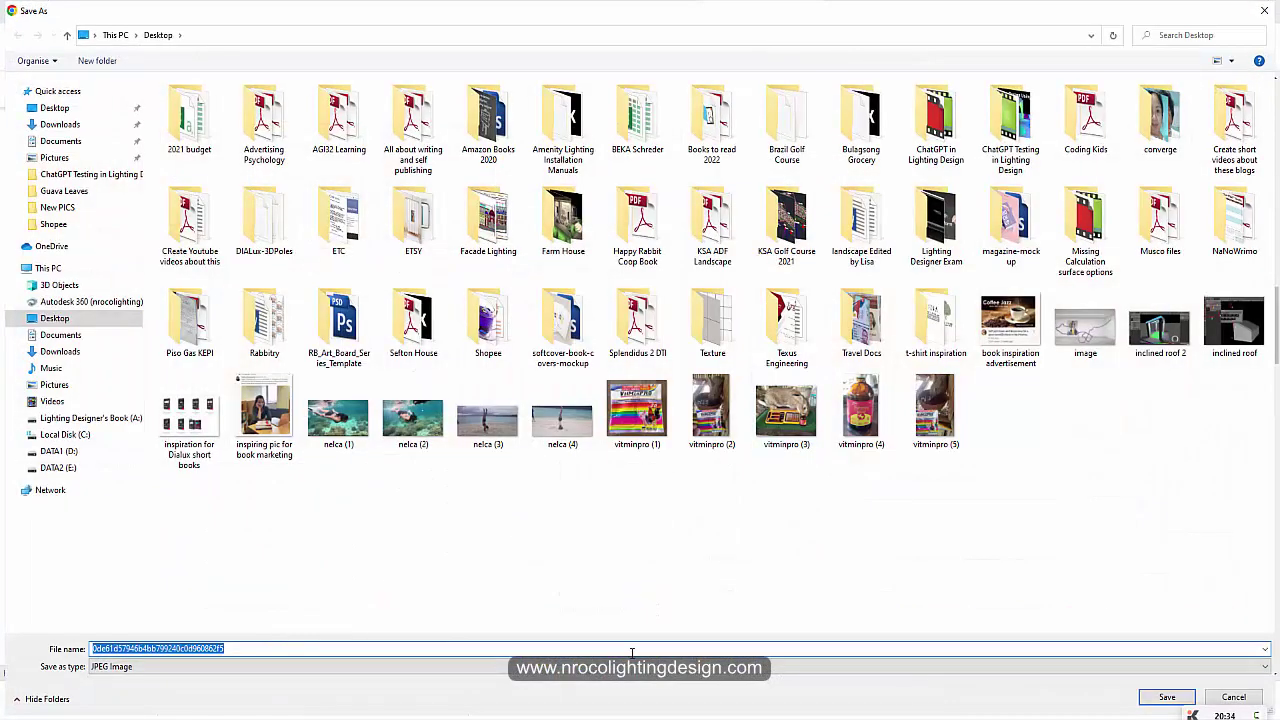
pyautogui.write('painting')
pyautogui.press('Return')
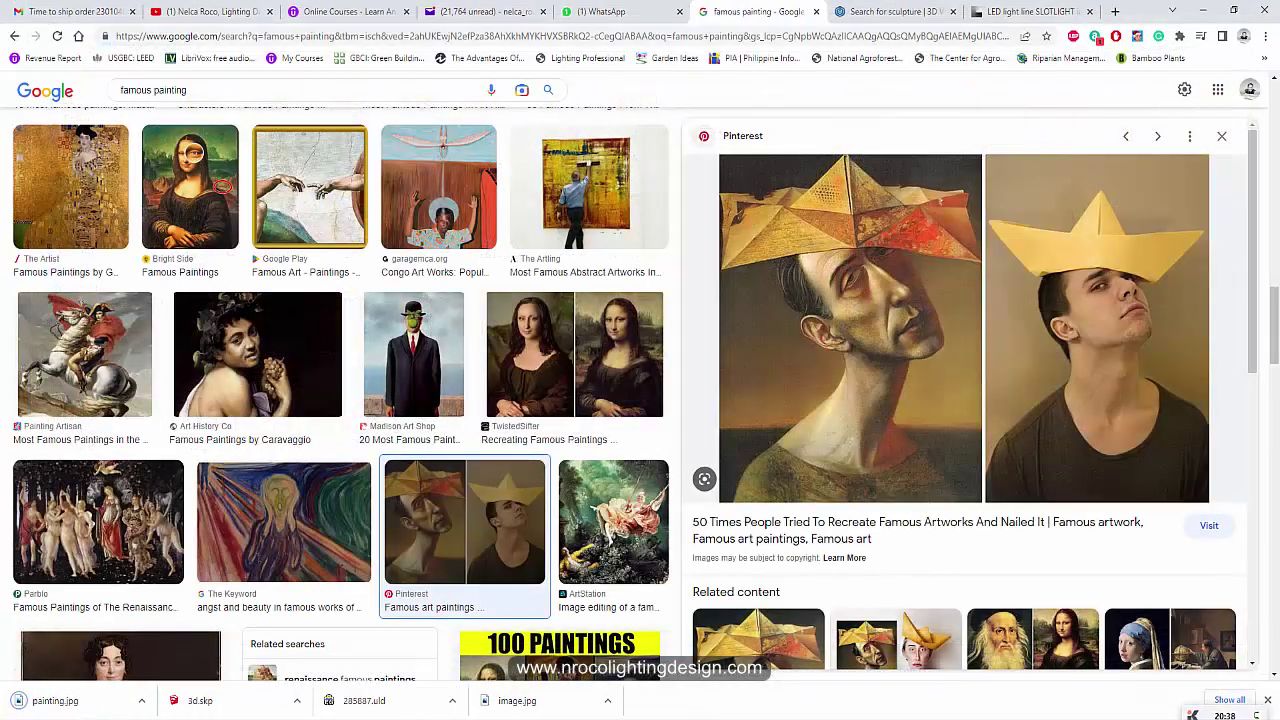
pyautogui.click(141, 700)
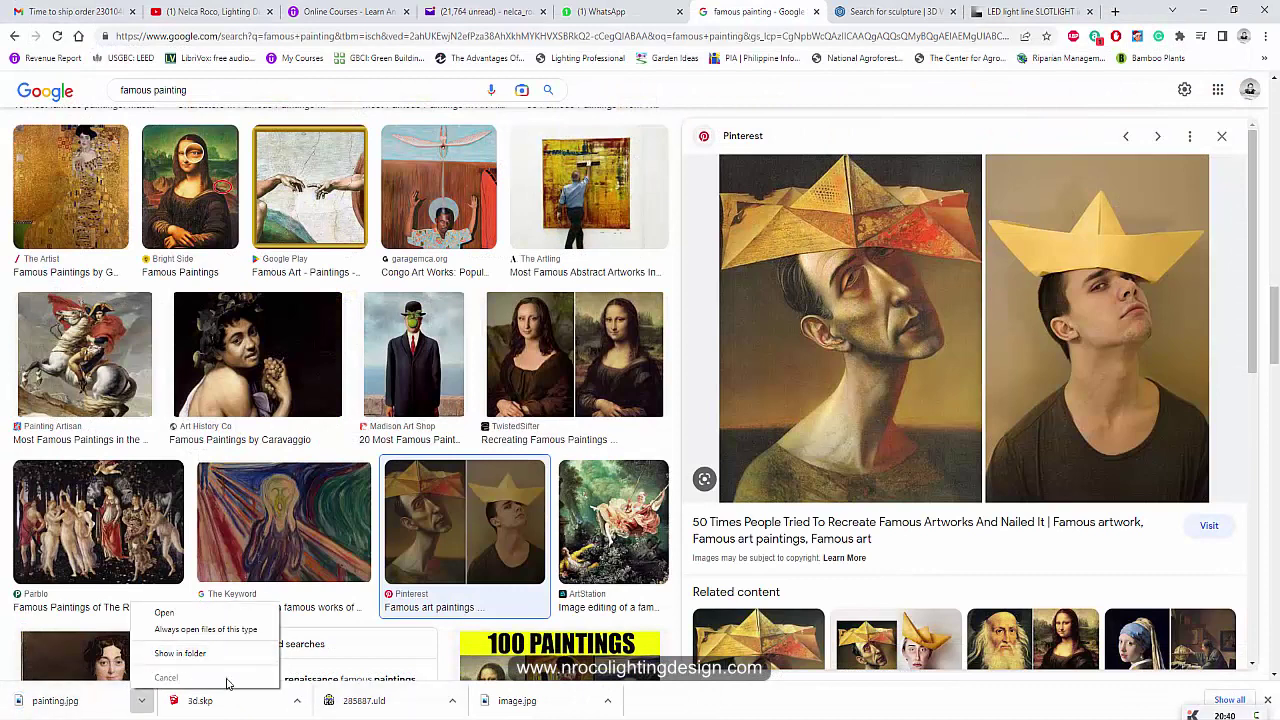
pyautogui.press('Escape')
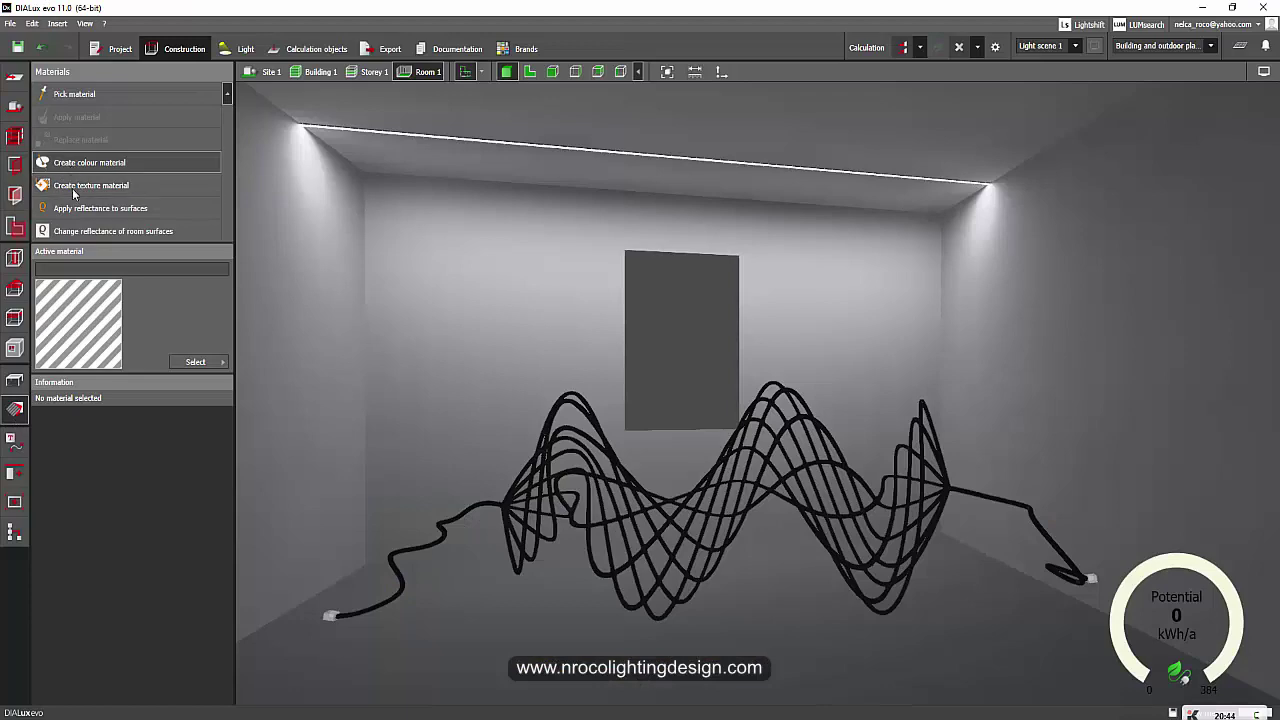
pyautogui.click(80, 199)
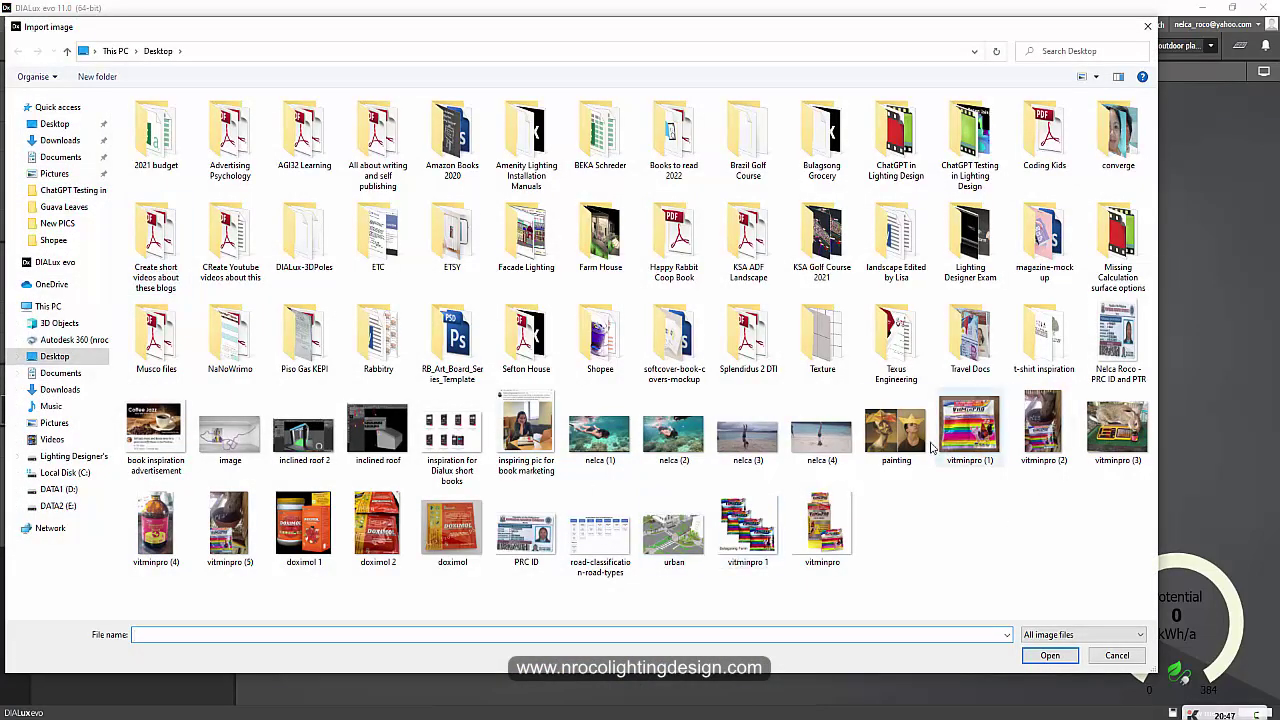
pyautogui.click(910, 440)
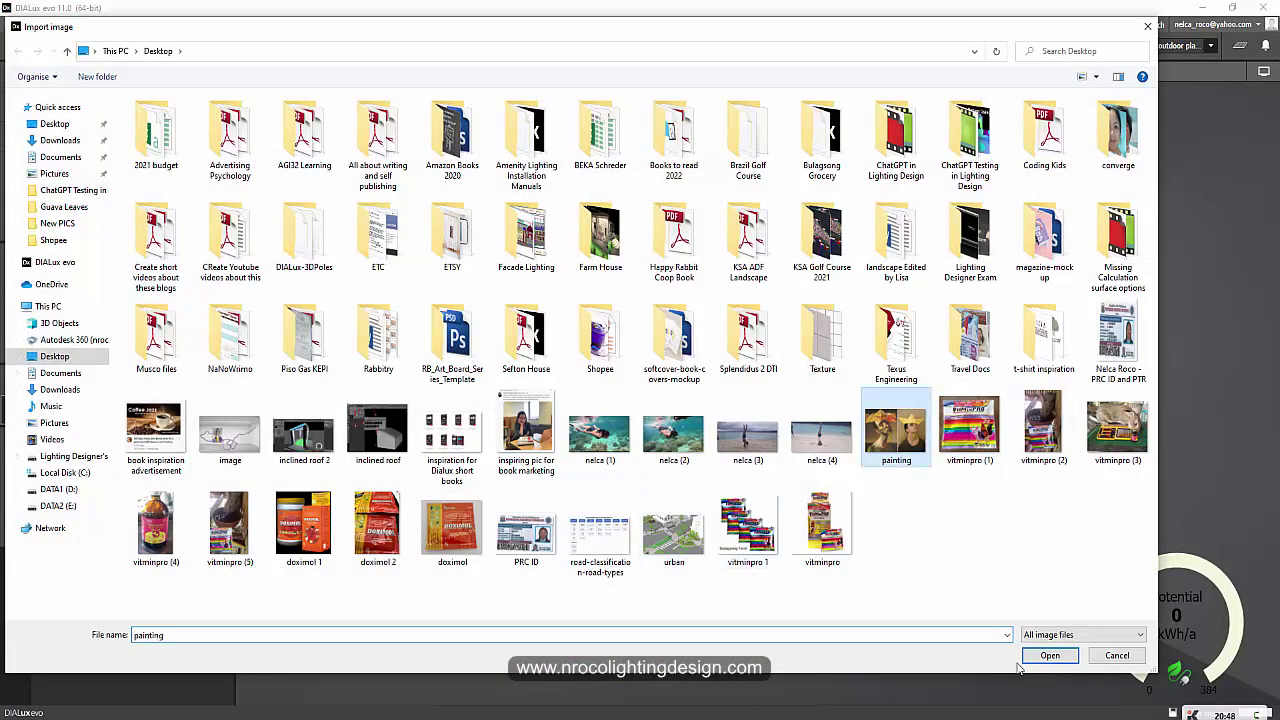
pyautogui.click(1113, 656)
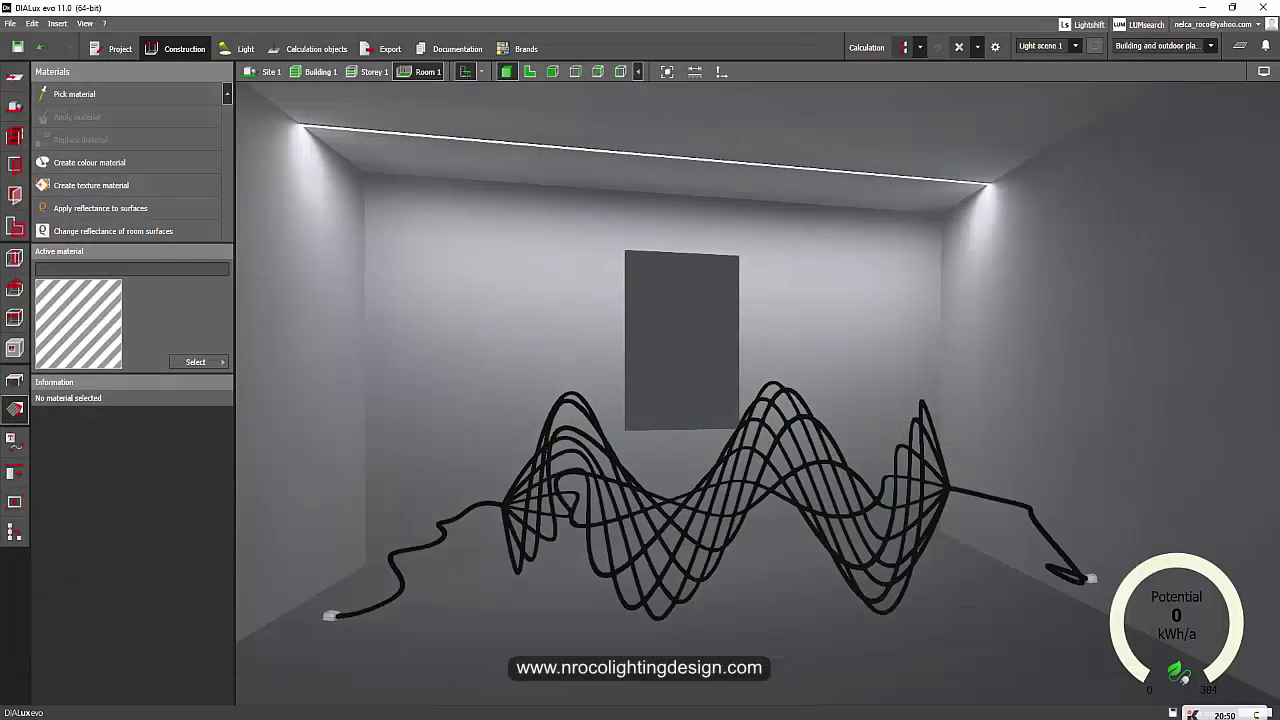
# Step: Switch back to the browser and show the downloaded painting.jpg in its Desktop folder to check the file
pyautogui.moveTo(572, 716)
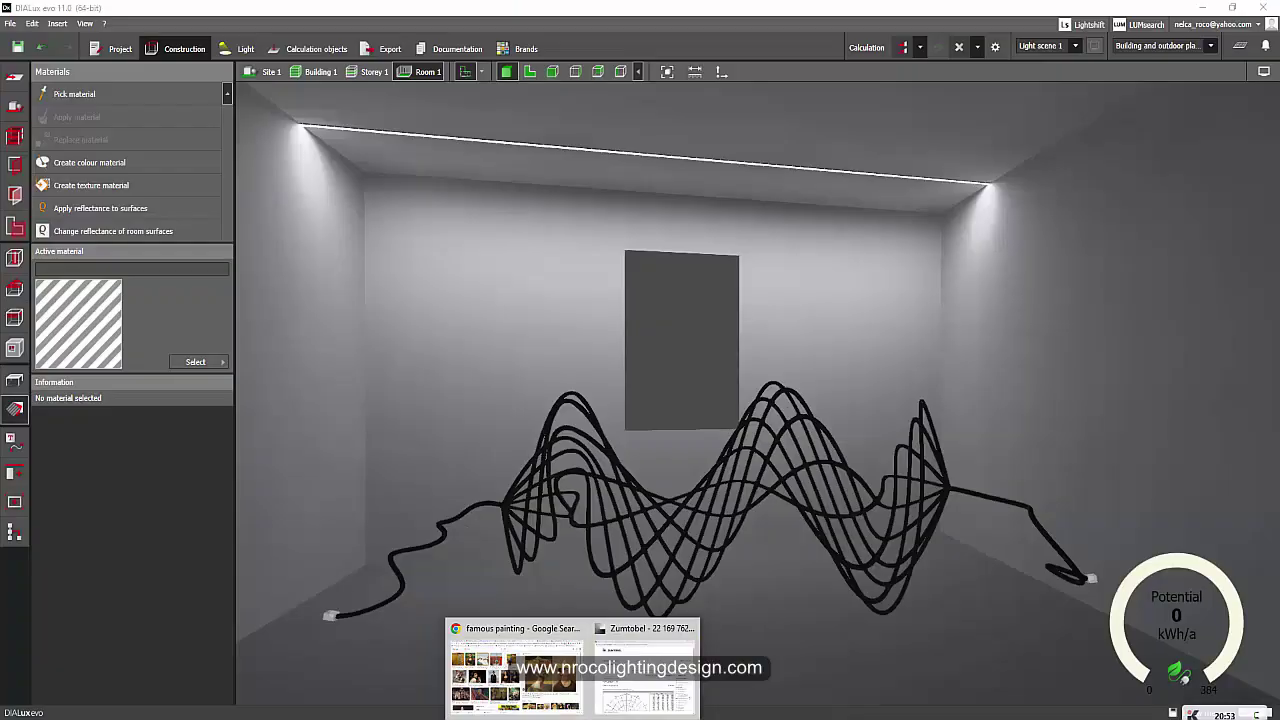
pyautogui.click(515, 660)
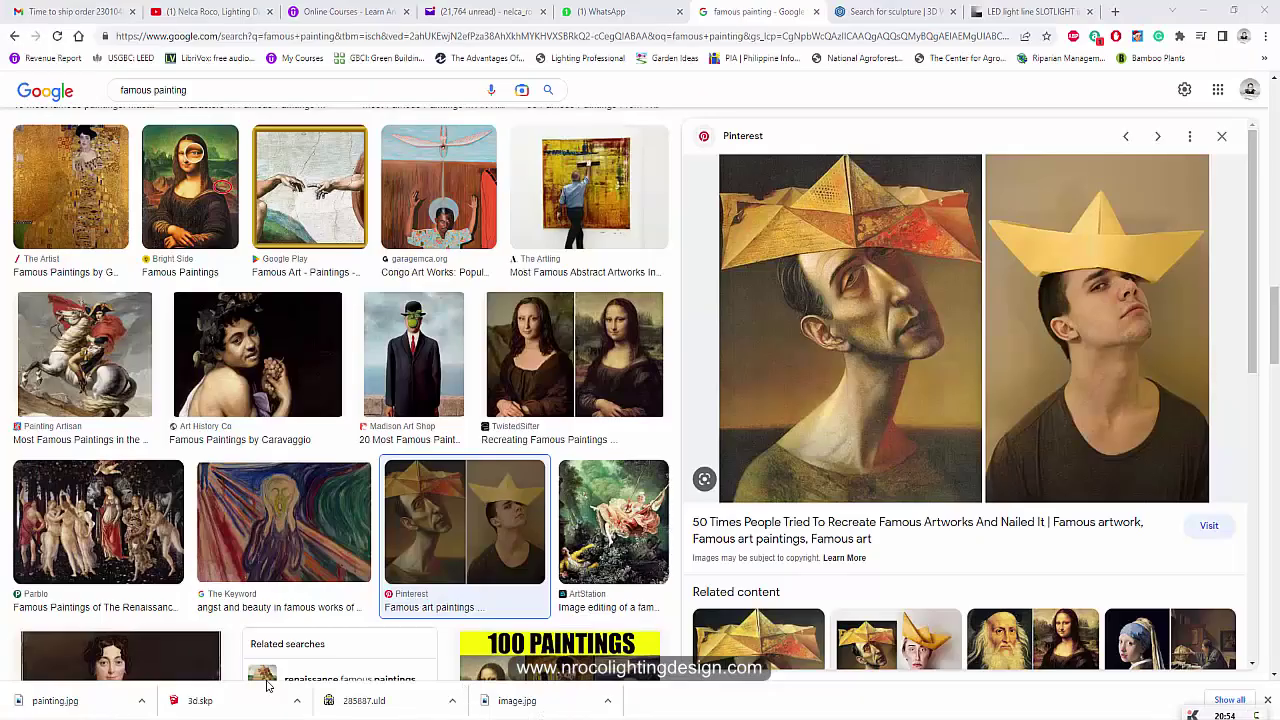
pyautogui.click(142, 700)
pyautogui.click(166, 653)
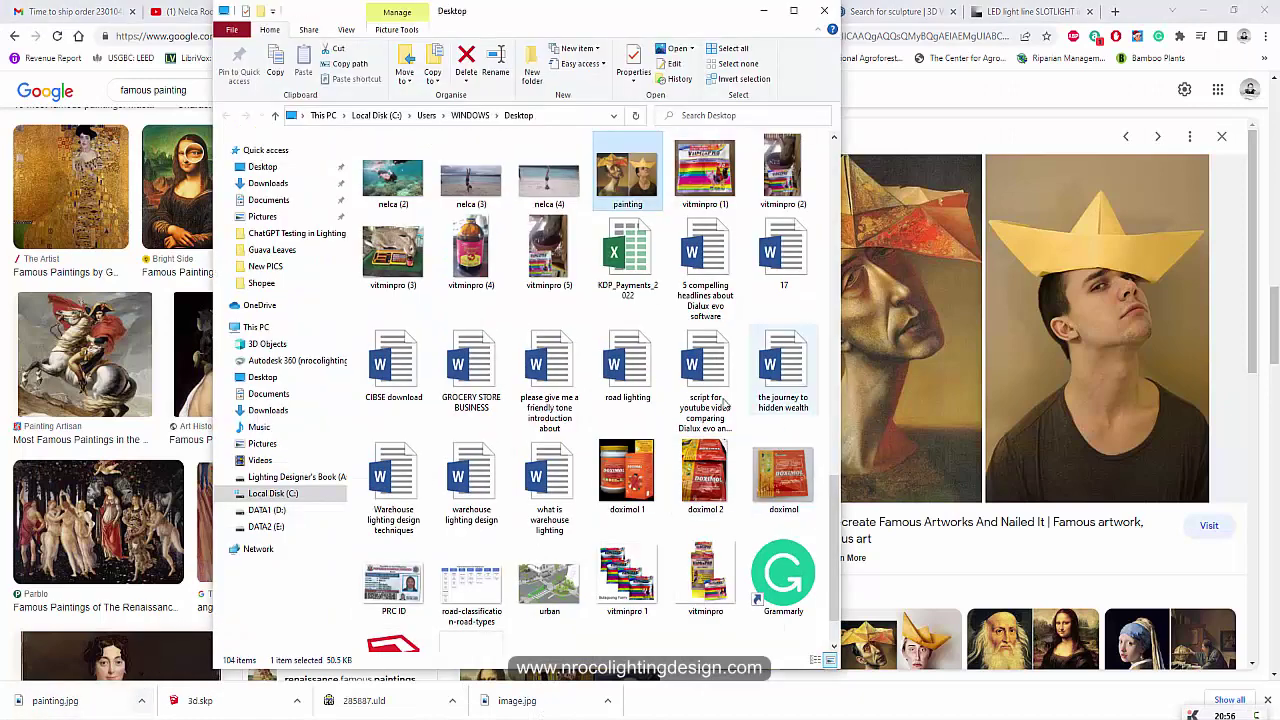
pyautogui.rightClick(618, 164)
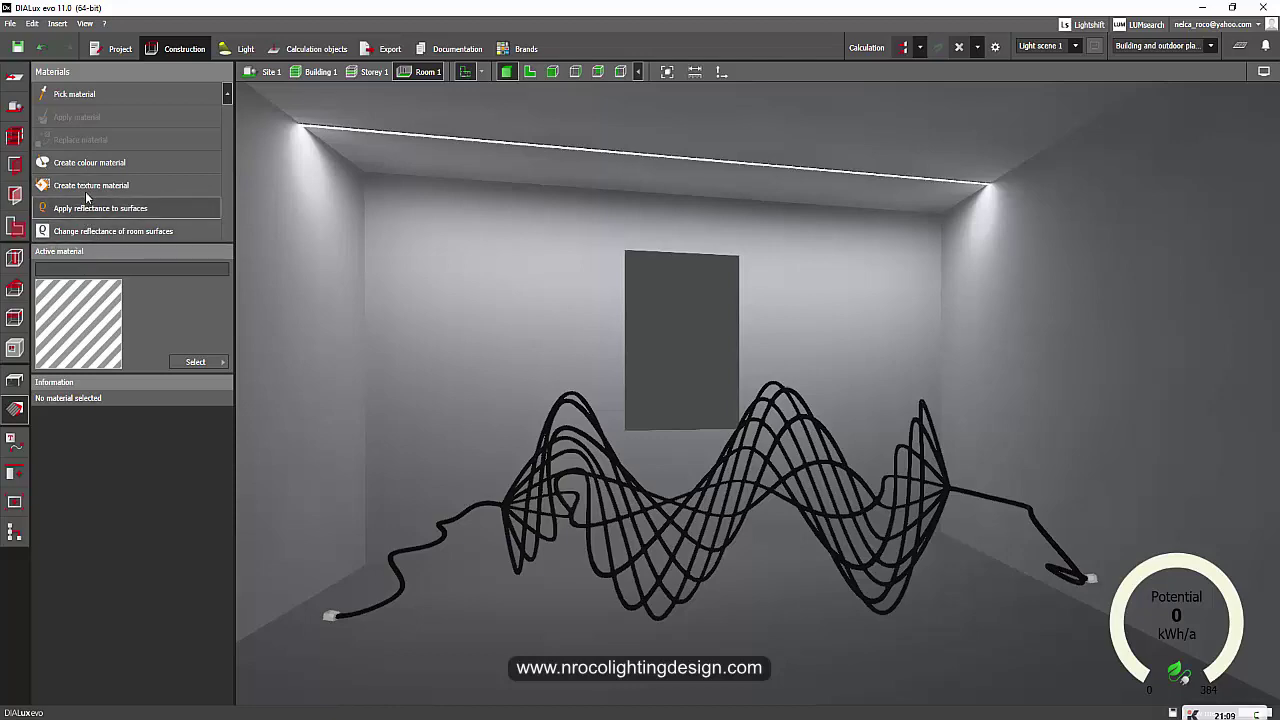
# Step: Create a texture material in DIALux evo from the painting image on the Desktop and apply it to the wall panel
pyautogui.click(86, 187)
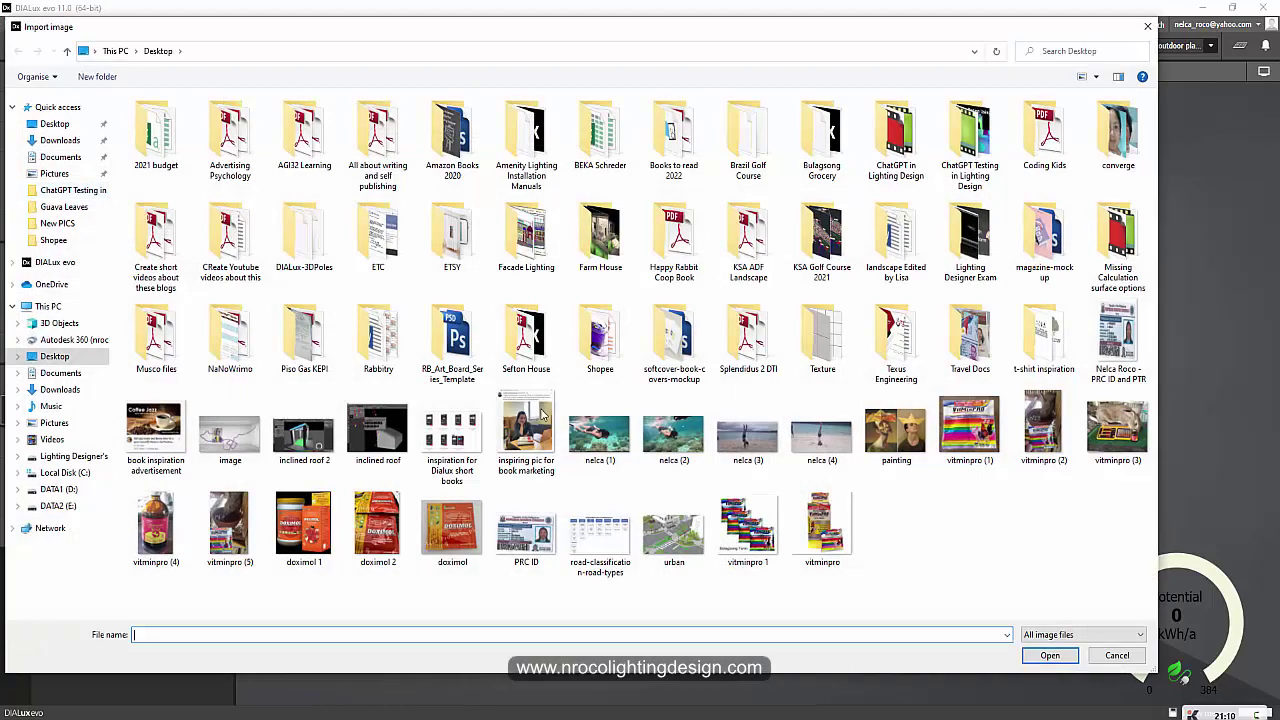
pyautogui.click(896, 428)
pyautogui.click(1049, 655)
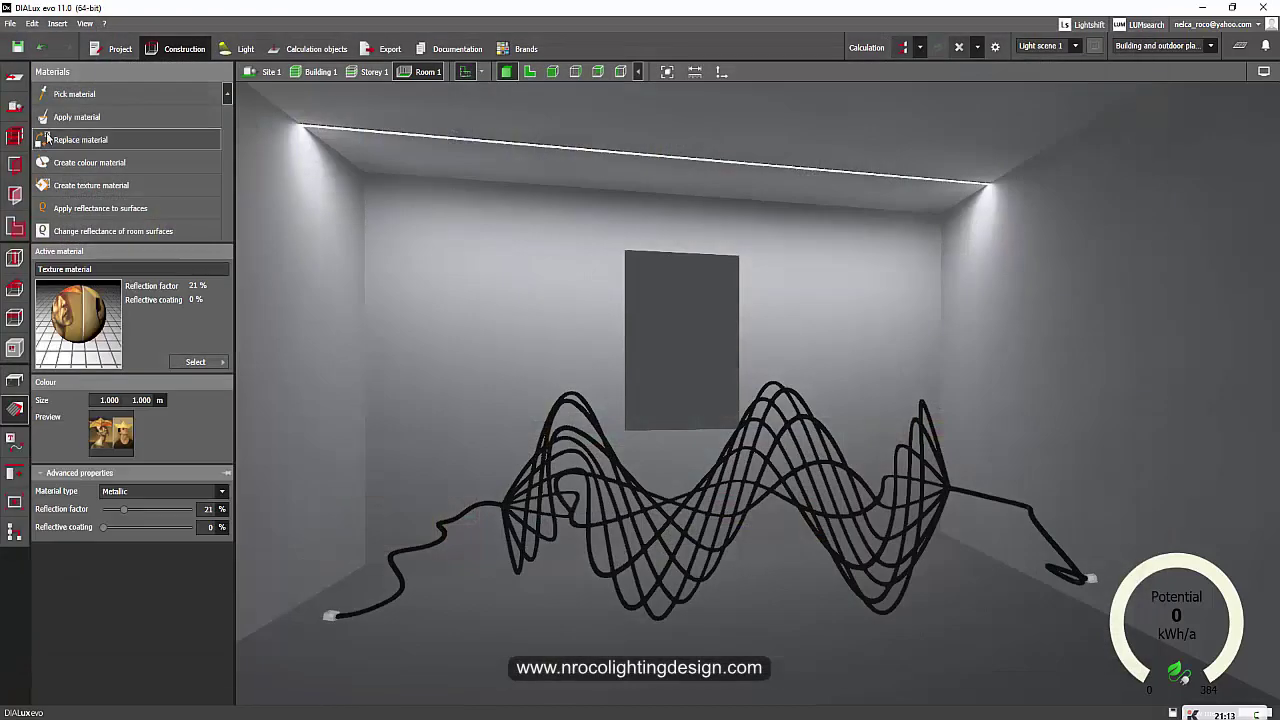
pyautogui.click(677, 331)
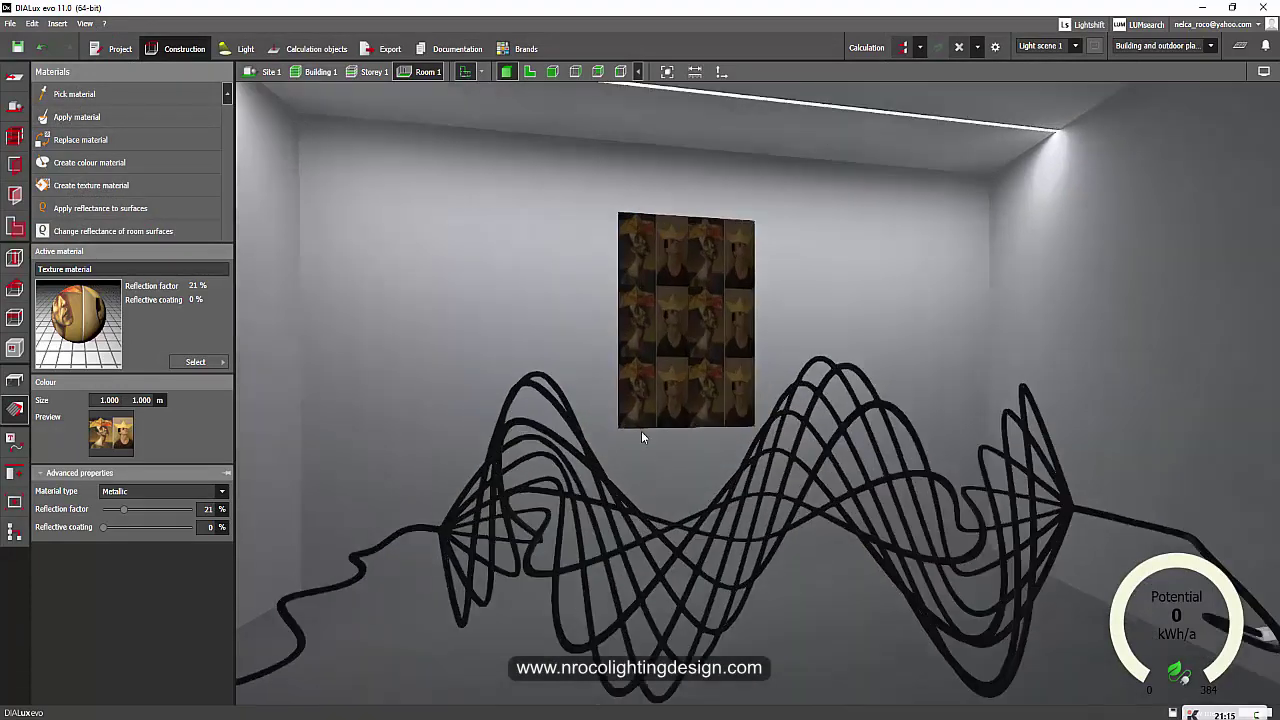
# Step: Stretch the painting texture on the panel to about 5.55 m wide and 3 m high so a single portrait fills it
pyautogui.scroll(2, 559, 449)
pyautogui.moveTo(559, 457); pyautogui.dragTo(727, 327)
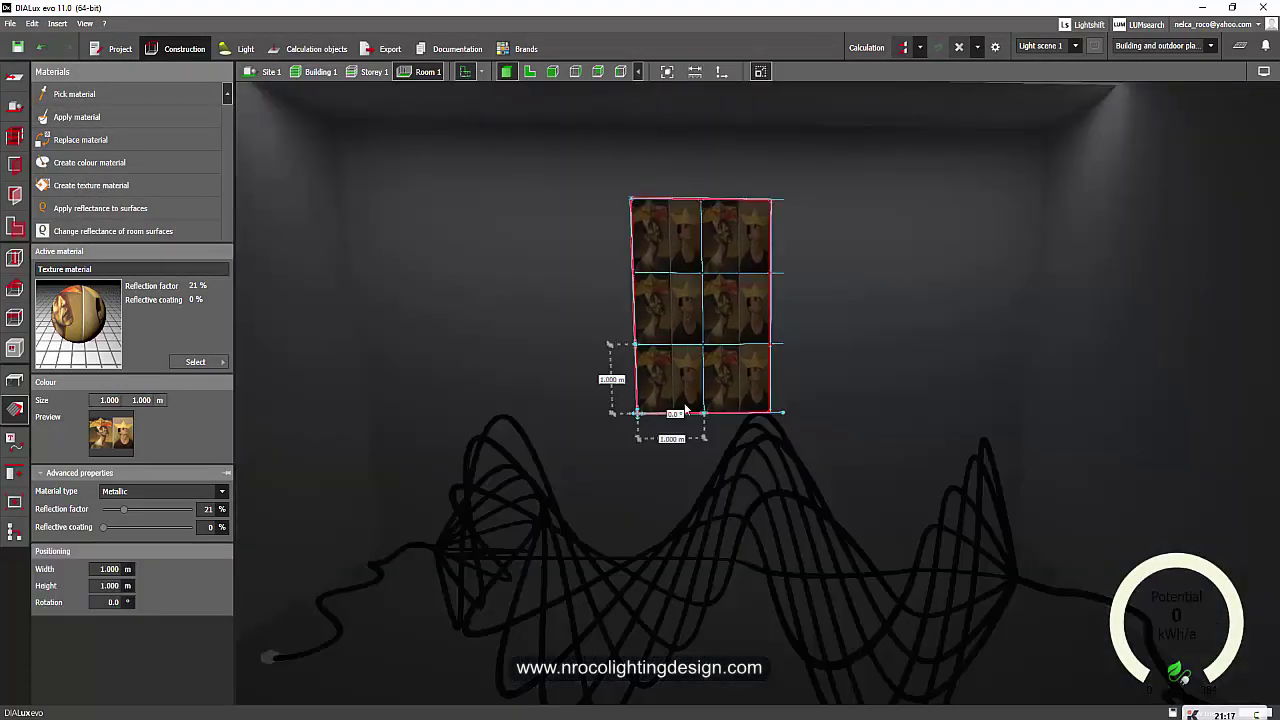
pyautogui.moveTo(708, 418); pyautogui.dragTo(772, 420)
pyautogui.moveTo(634, 334); pyautogui.dragTo(626, 203)
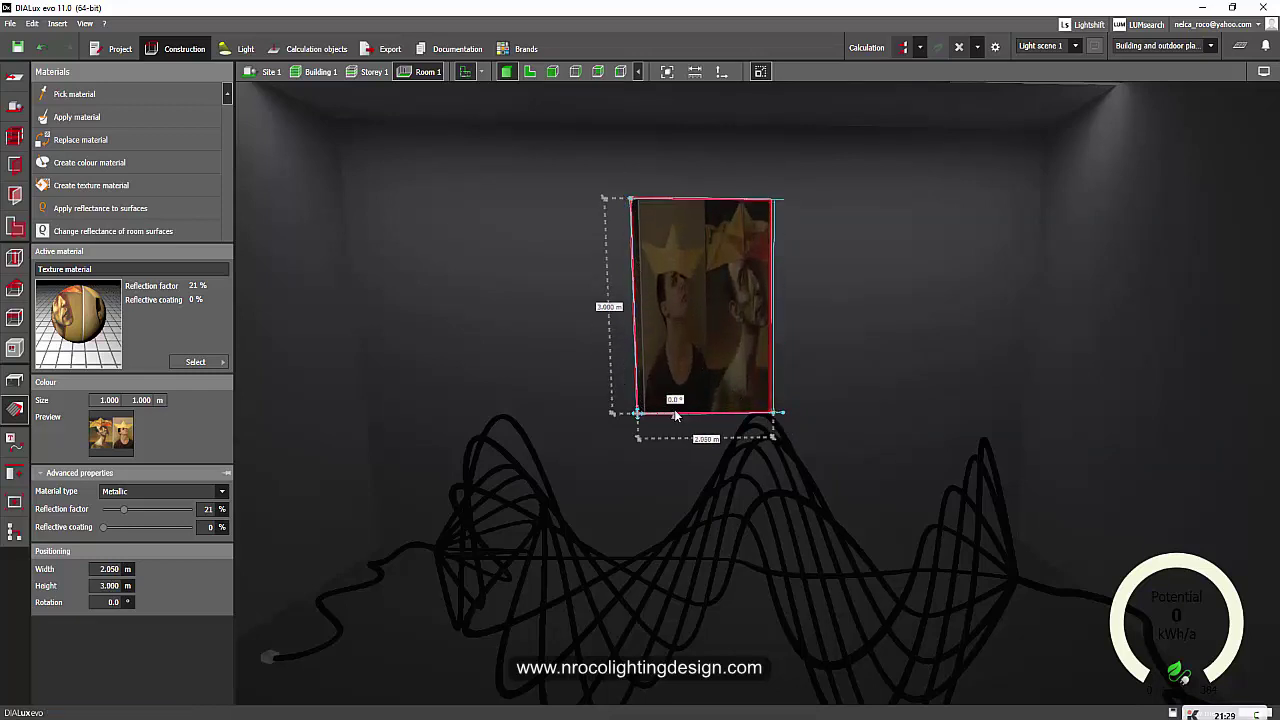
pyautogui.moveTo(775, 418); pyautogui.dragTo(999, 432)
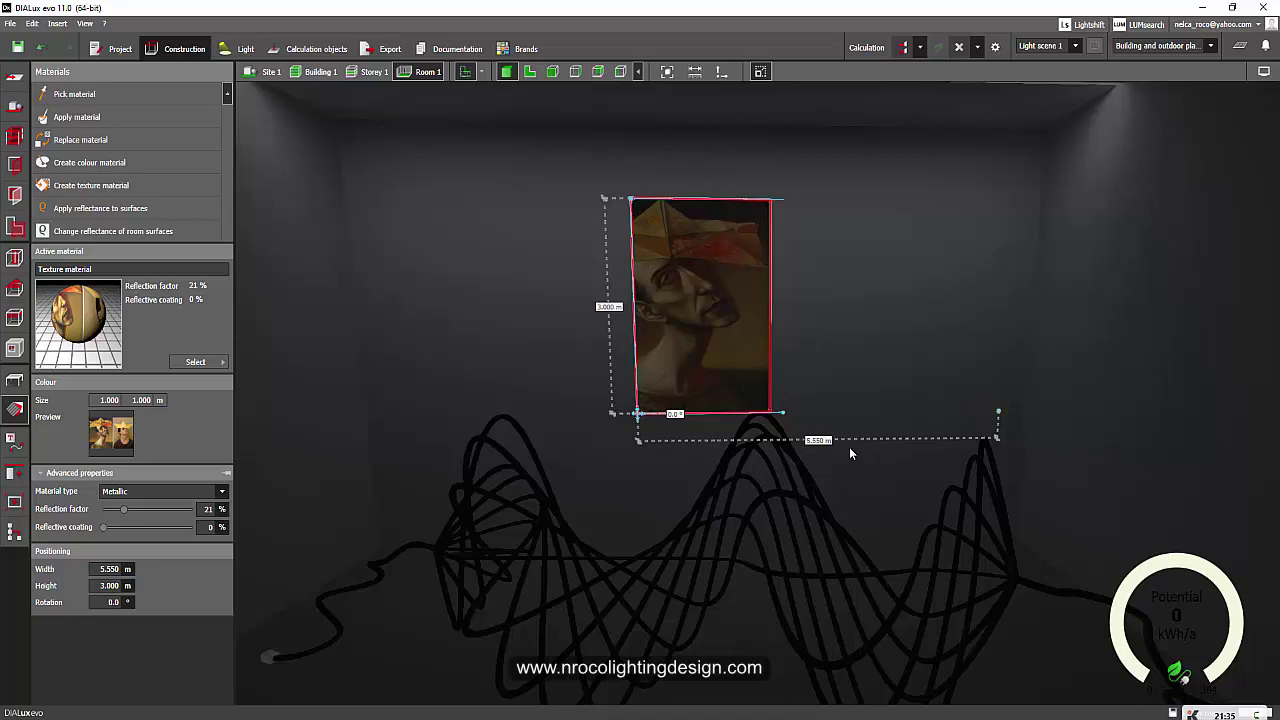
# Step: Load the Concrete fine concrete-19 texture from the DIALux material catalogue as the active material
pyautogui.scroll(-5, 806, 354)
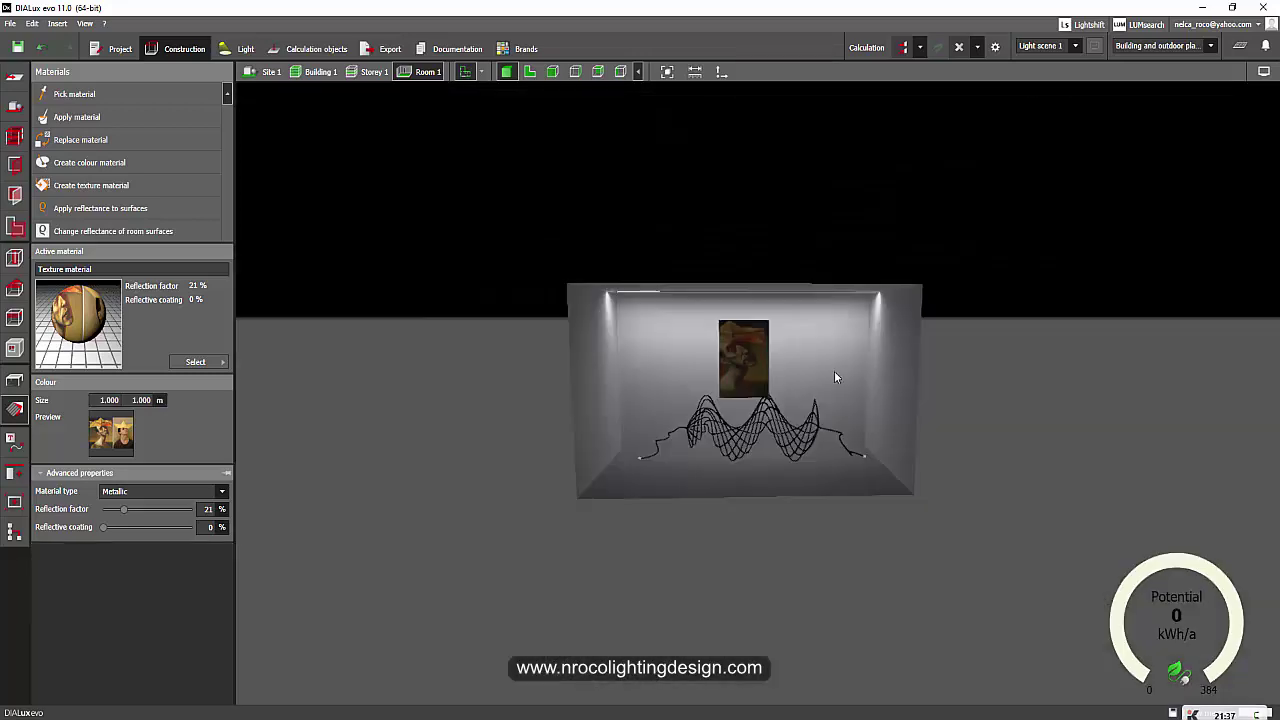
pyautogui.scroll(3, 760, 385)
pyautogui.moveTo(738, 390); pyautogui.dragTo(670, 396, button='middle')
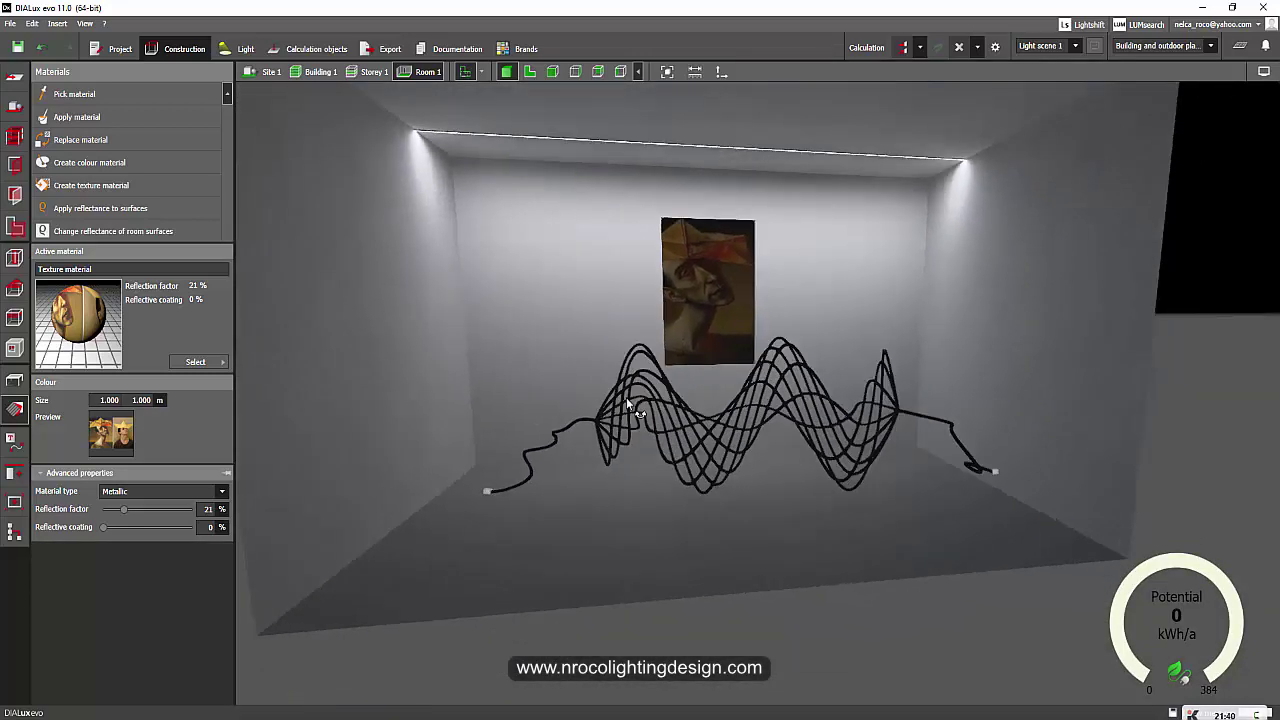
pyautogui.moveTo(626, 397); pyautogui.dragTo(582, 512, button='middle')
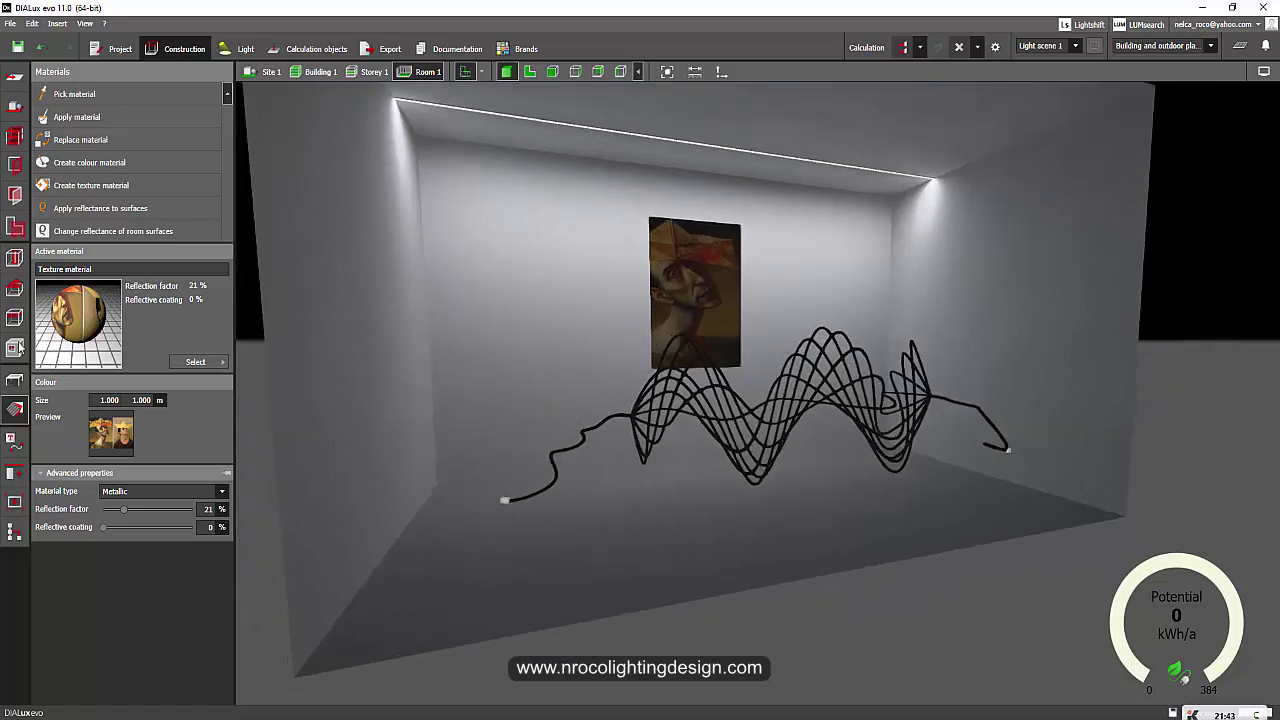
pyautogui.click(200, 362)
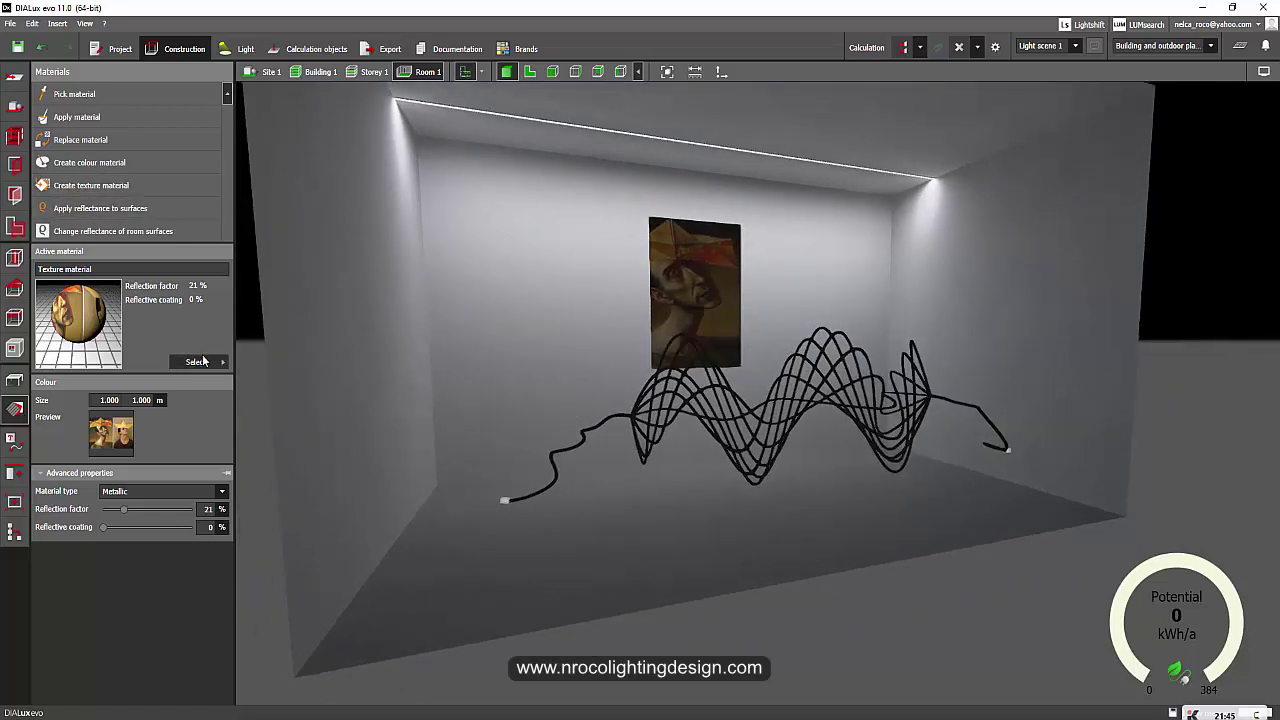
pyautogui.click(366, 380)
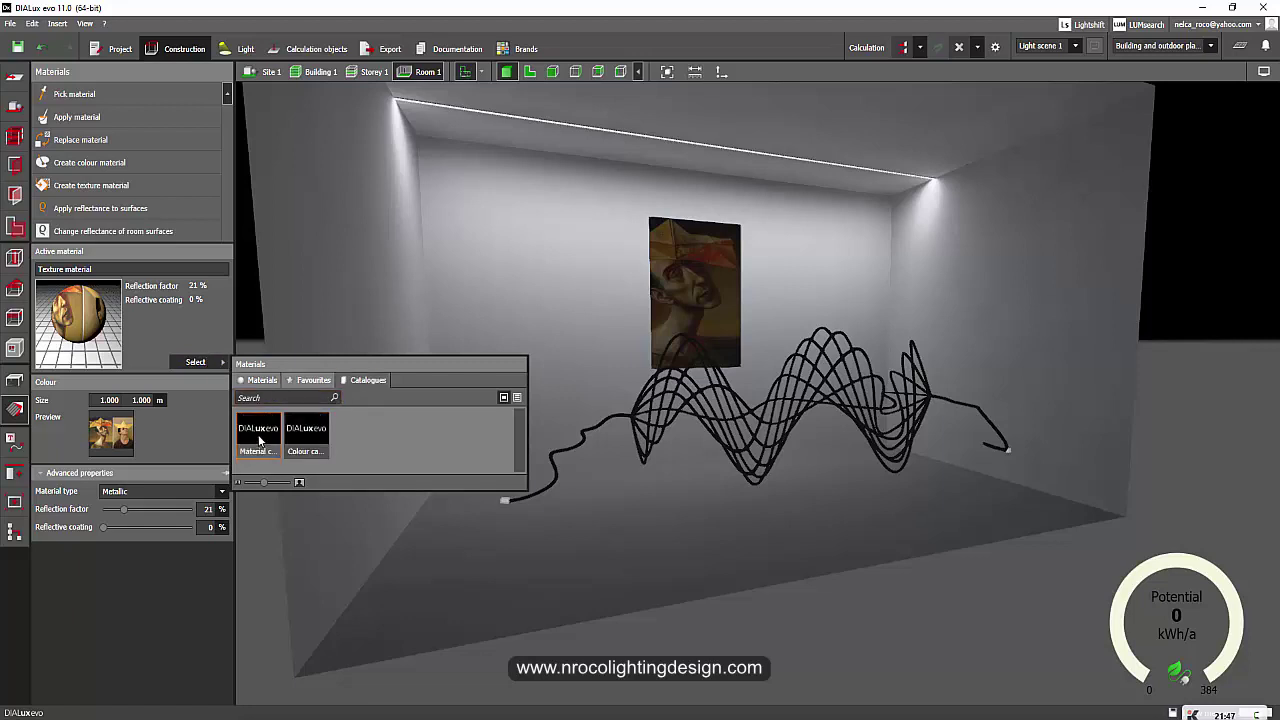
pyautogui.doubleClick(258, 432)
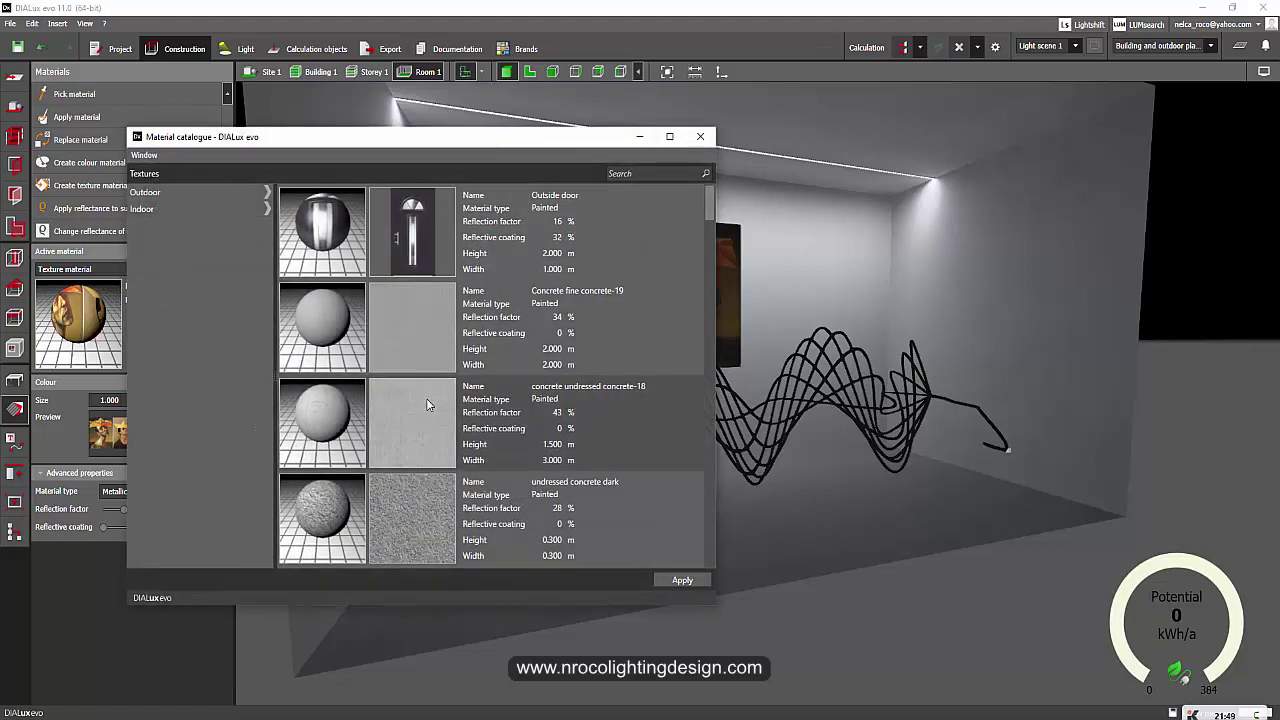
pyautogui.click(418, 316)
pyautogui.click(681, 579)
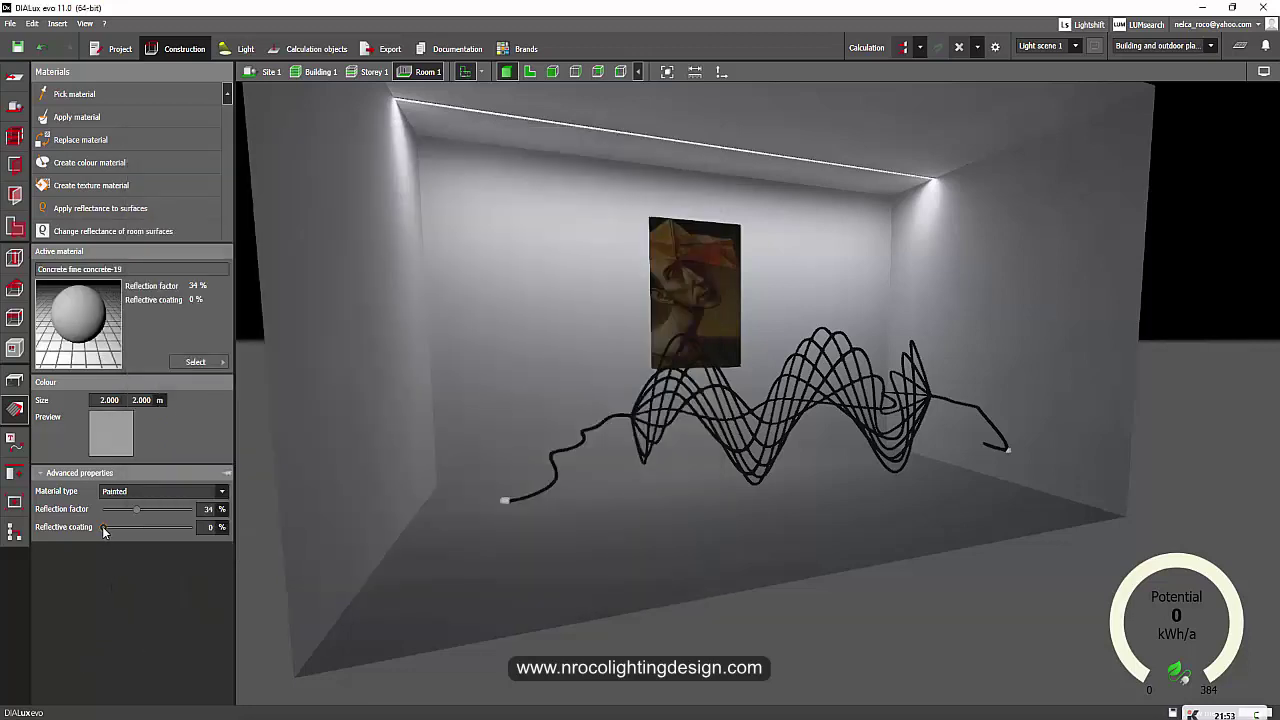
# Step: Give the Concrete fine concrete-19 material an 8 % reflective coating and apply it to the floor of Room 1
pyautogui.moveTo(104, 527); pyautogui.dragTo(111, 527)
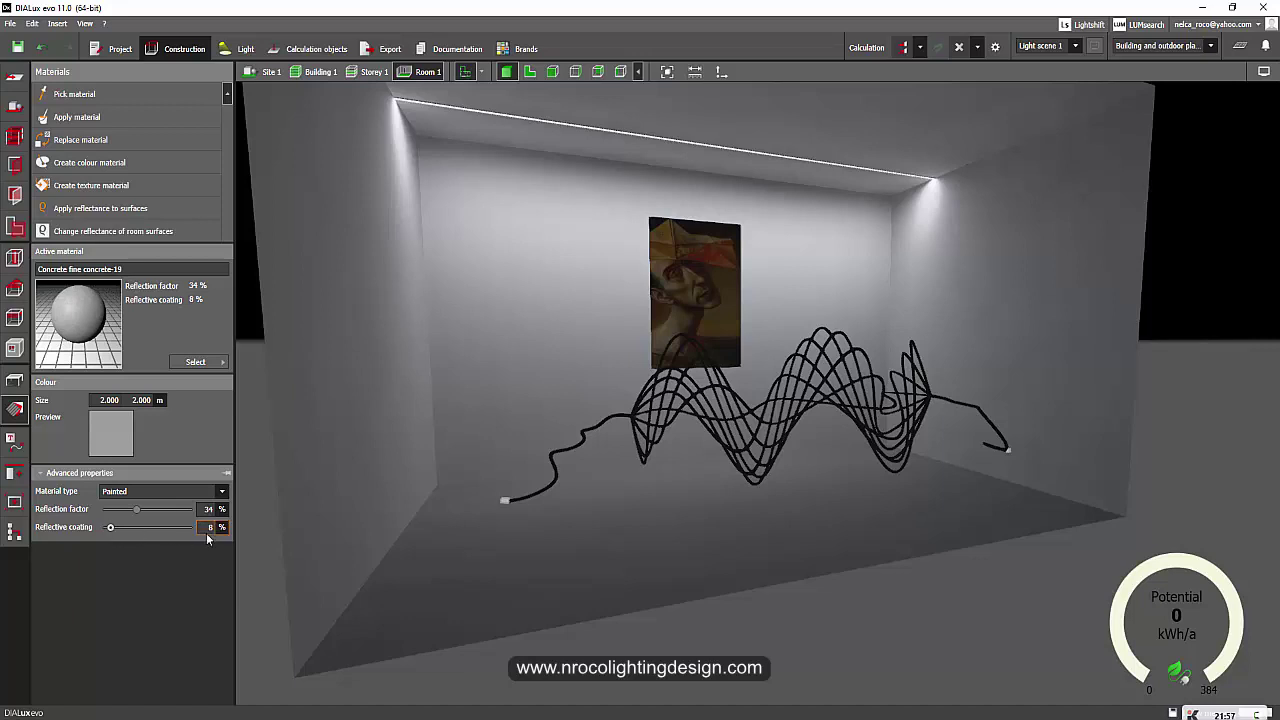
pyautogui.click(80, 116)
pyautogui.click(557, 526)
pyautogui.moveTo(671, 608); pyautogui.dragTo(878, 275, button='right')
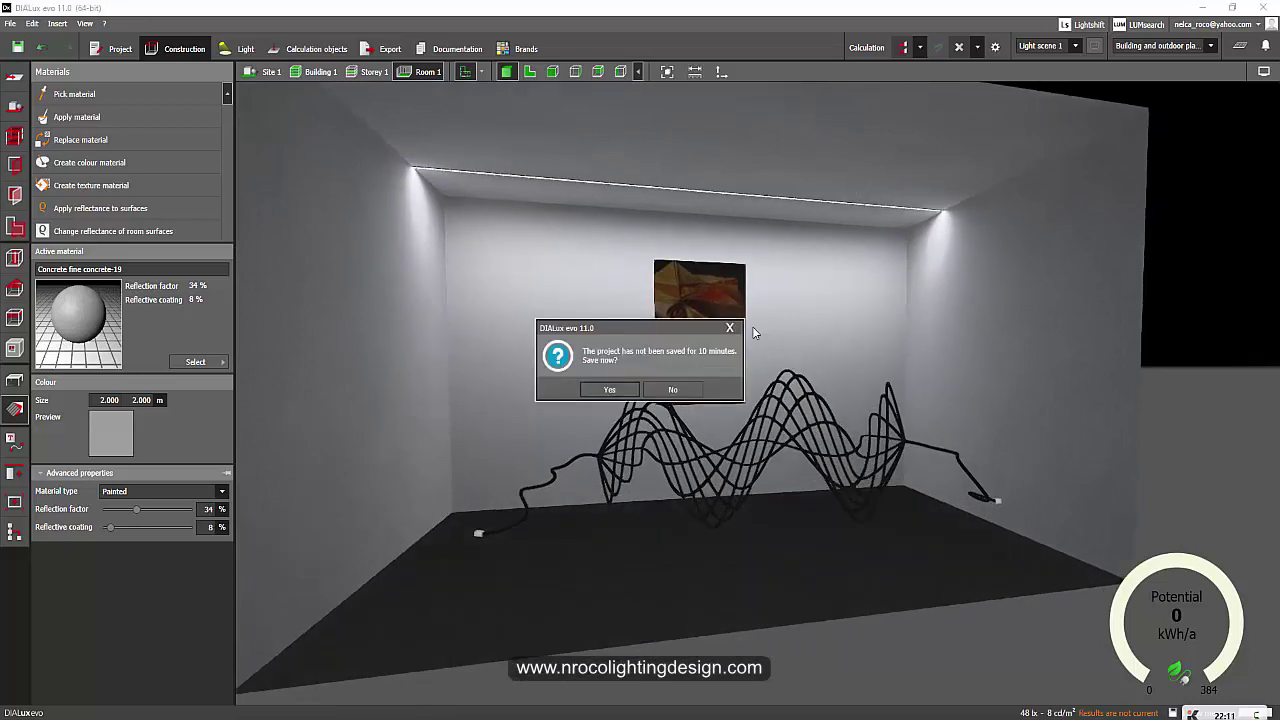
# Step: Dismiss the save prompt, recalculate the lighting with the new floor material, and hide the calculation results after viewing them
pyautogui.click(729, 328)
pyautogui.click(903, 48)
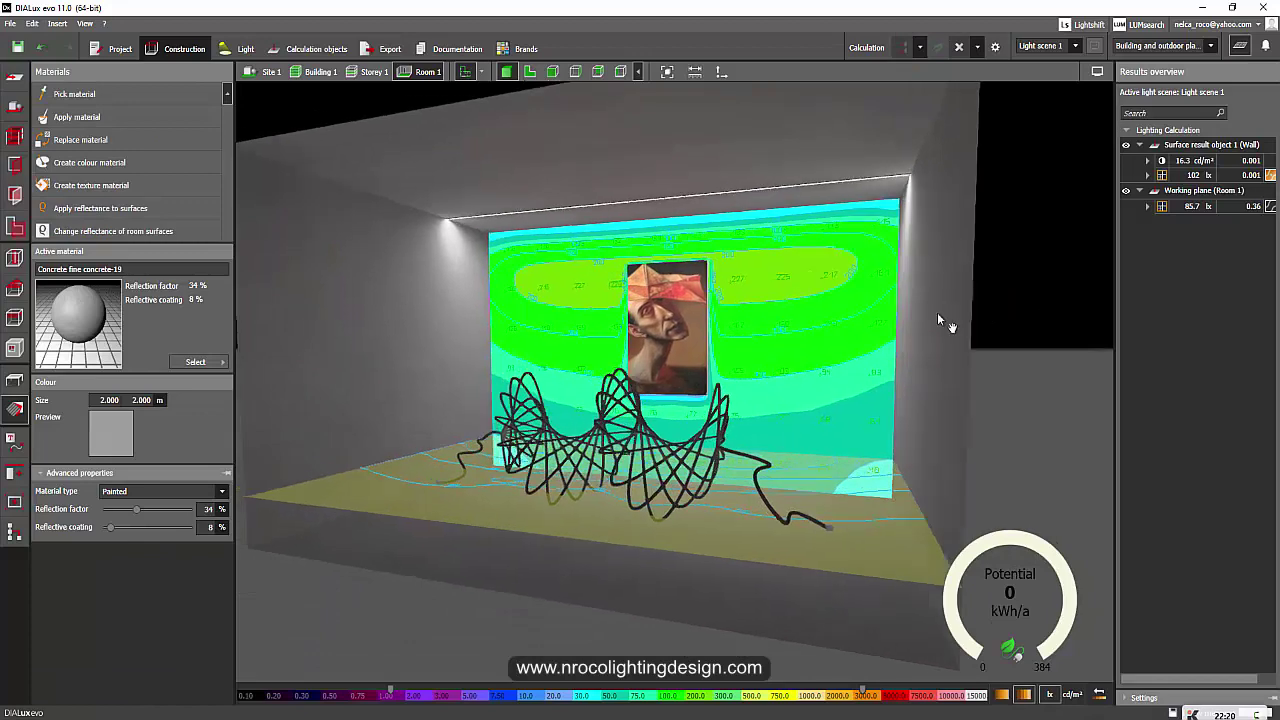
pyautogui.moveTo(937, 312); pyautogui.dragTo(999, 279, button='right')
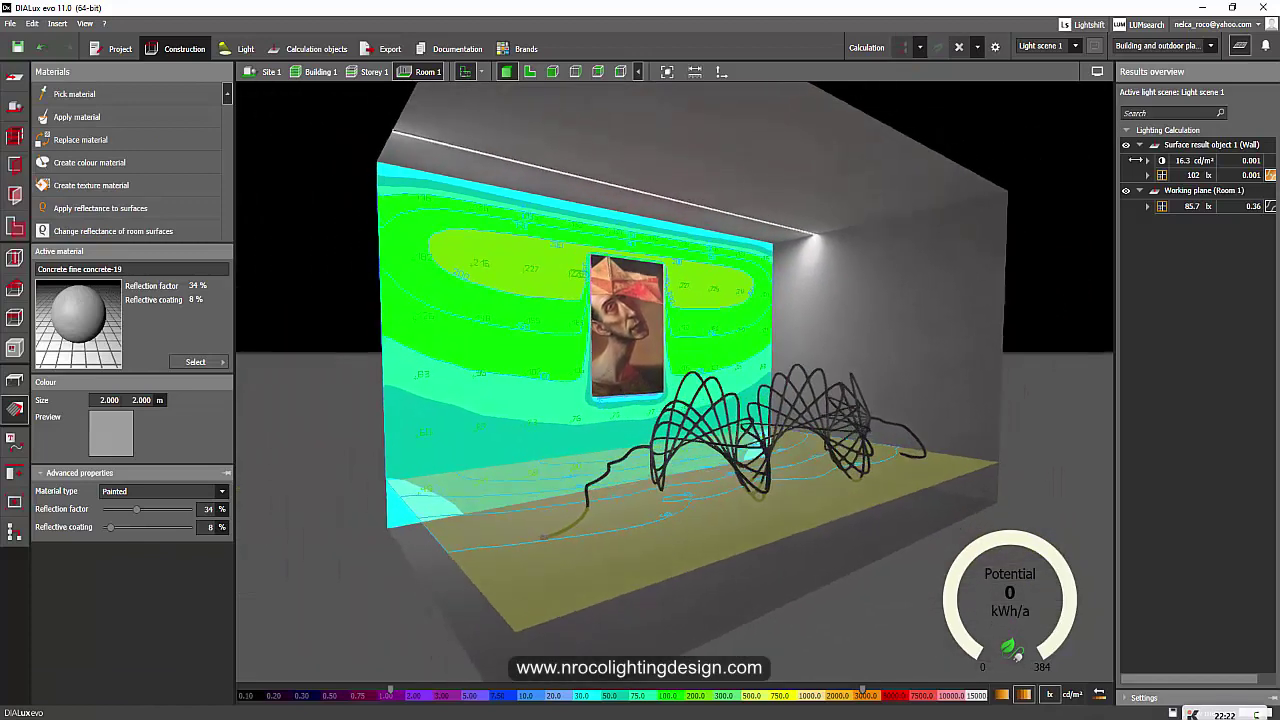
pyautogui.click(1239, 46)
# Step: Raytrace a head-on view of the painting wall at 1280 x 720 pixels (HD) and close the finished image
pyautogui.moveTo(1058, 182); pyautogui.dragTo(1006, 210, button='right')
pyautogui.click(1264, 71)
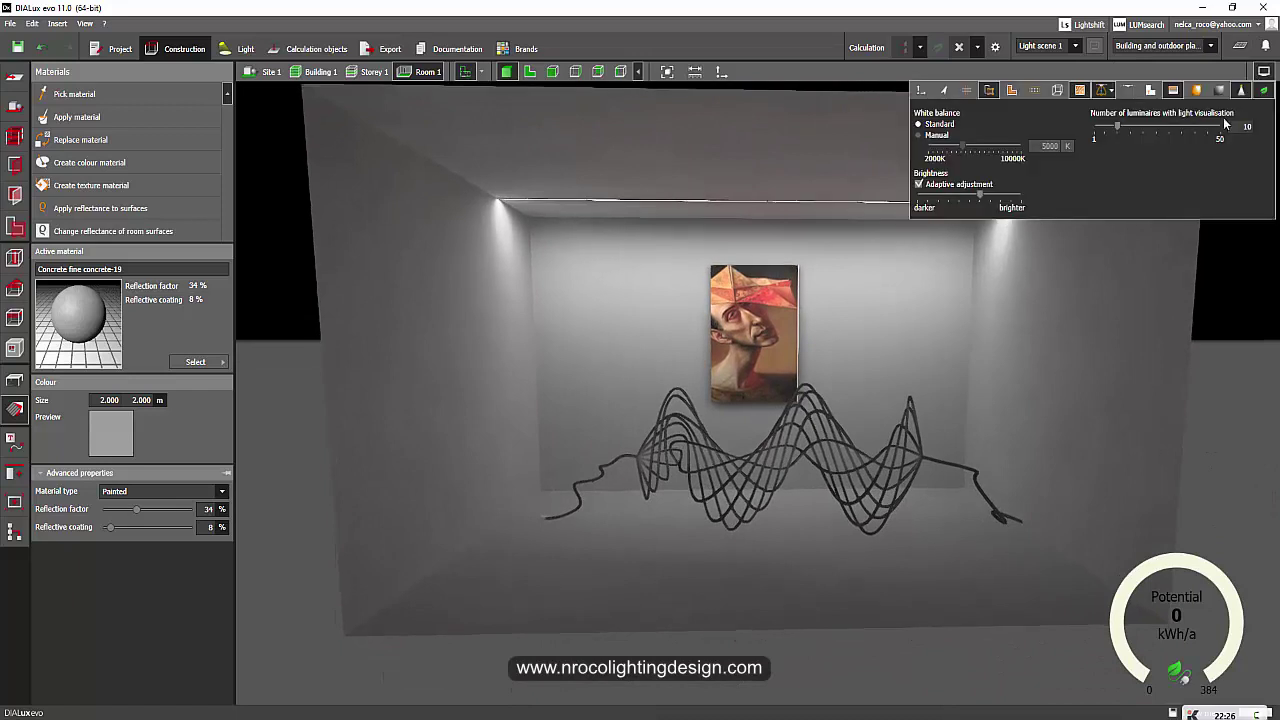
pyautogui.moveTo(849, 277)
pyautogui.mouseDown(button='right')
pyautogui.moveTo(843, 263)
pyautogui.moveTo(851, 351)
pyautogui.moveTo(836, 348)
pyautogui.moveTo(831, 320)
pyautogui.moveTo(836, 349)
pyautogui.mouseUp(button='right')
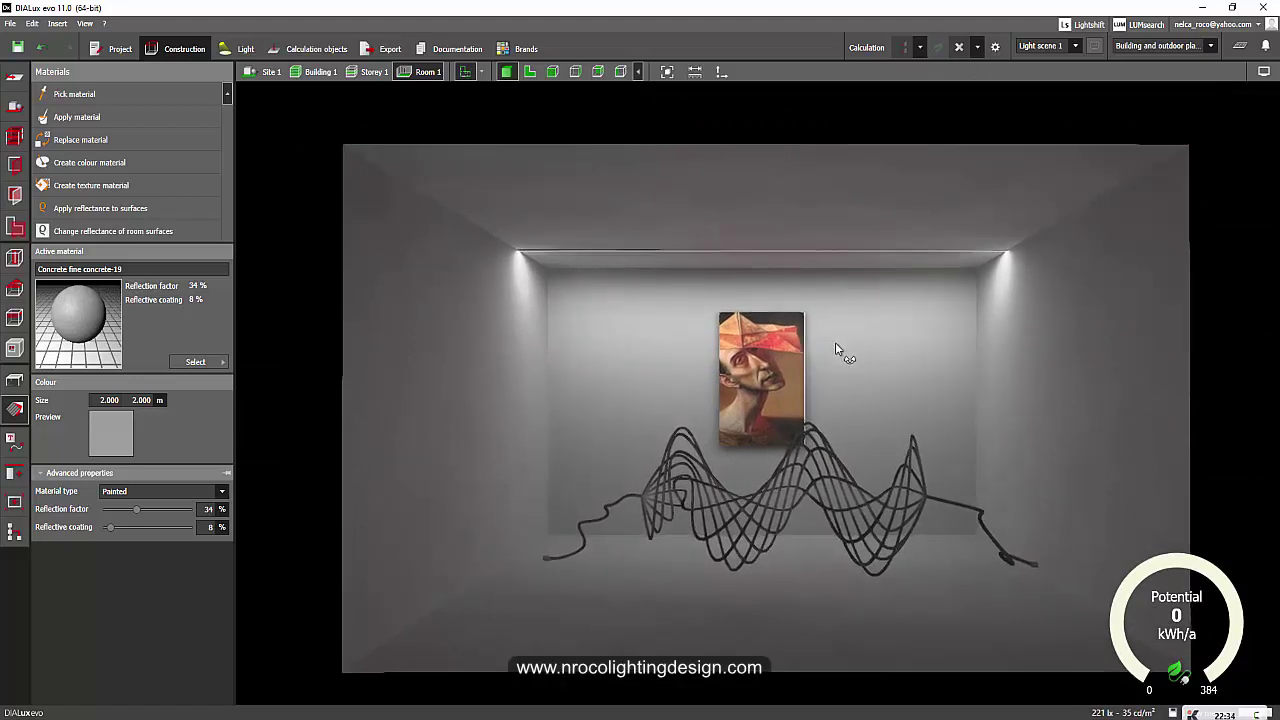
pyautogui.scroll(3, 835, 342)
pyautogui.moveTo(833, 283); pyautogui.dragTo(829, 278, button='middle')
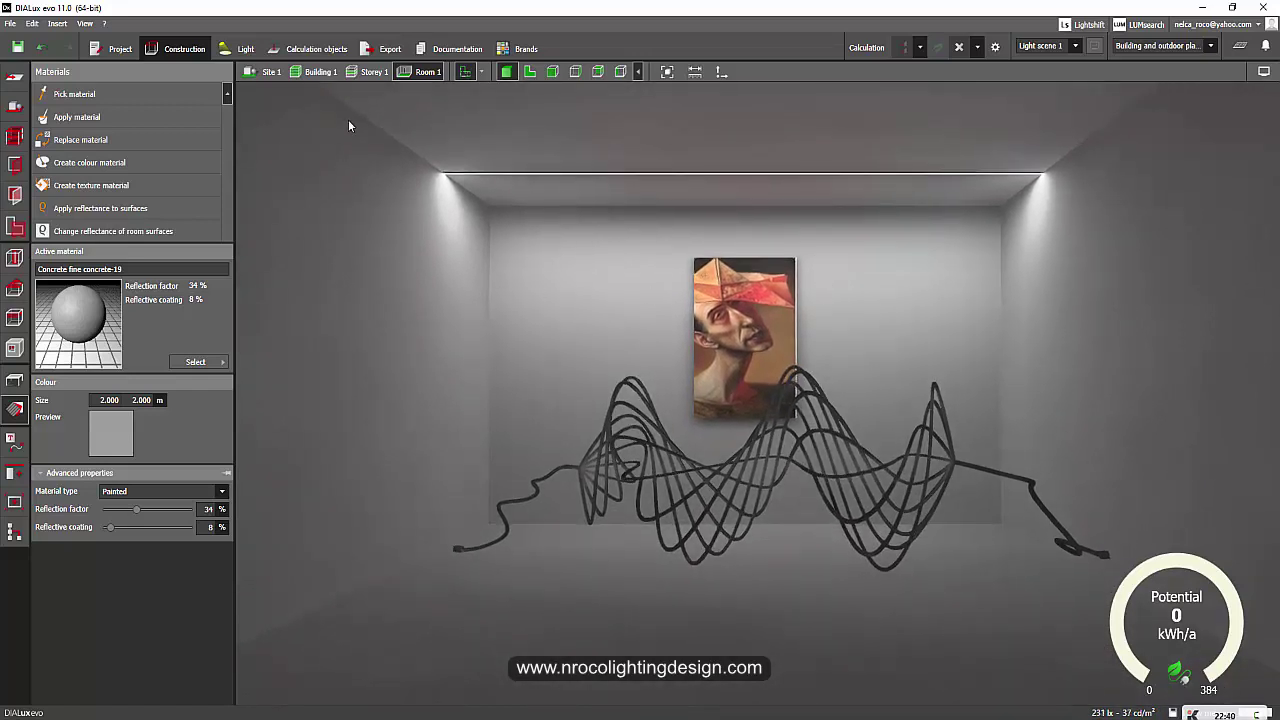
pyautogui.click(380, 48)
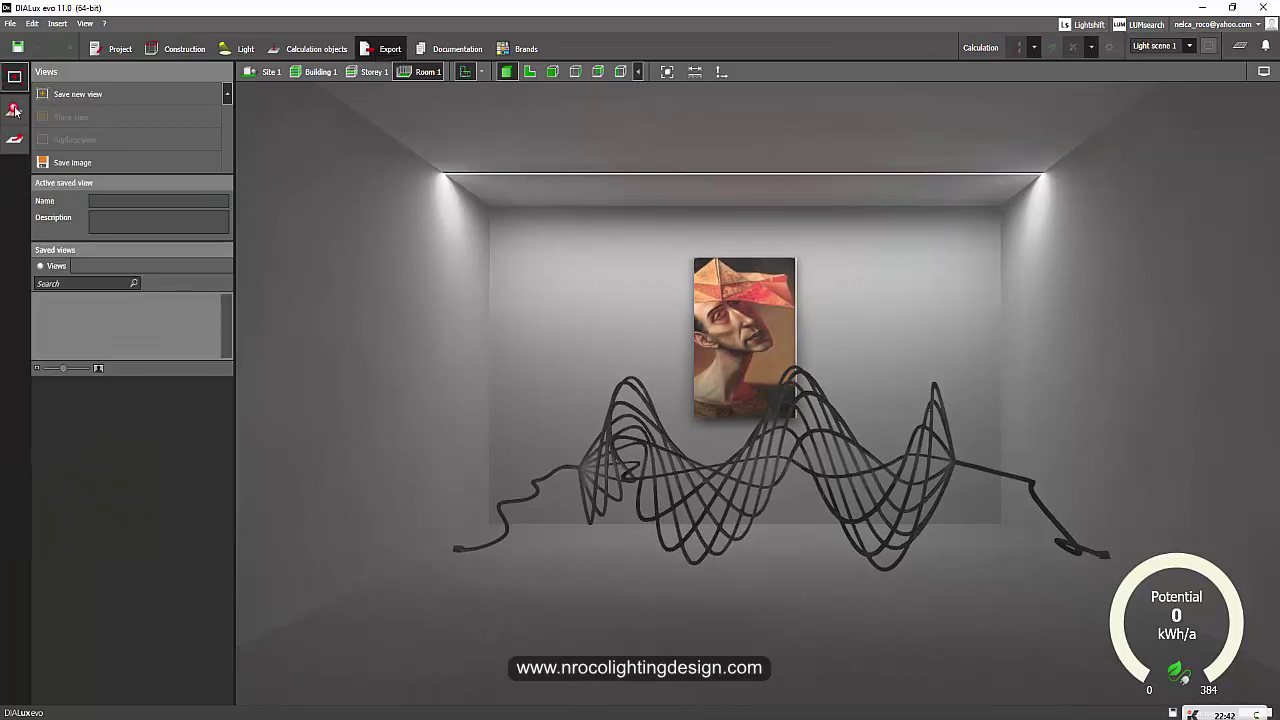
pyautogui.click(14, 110)
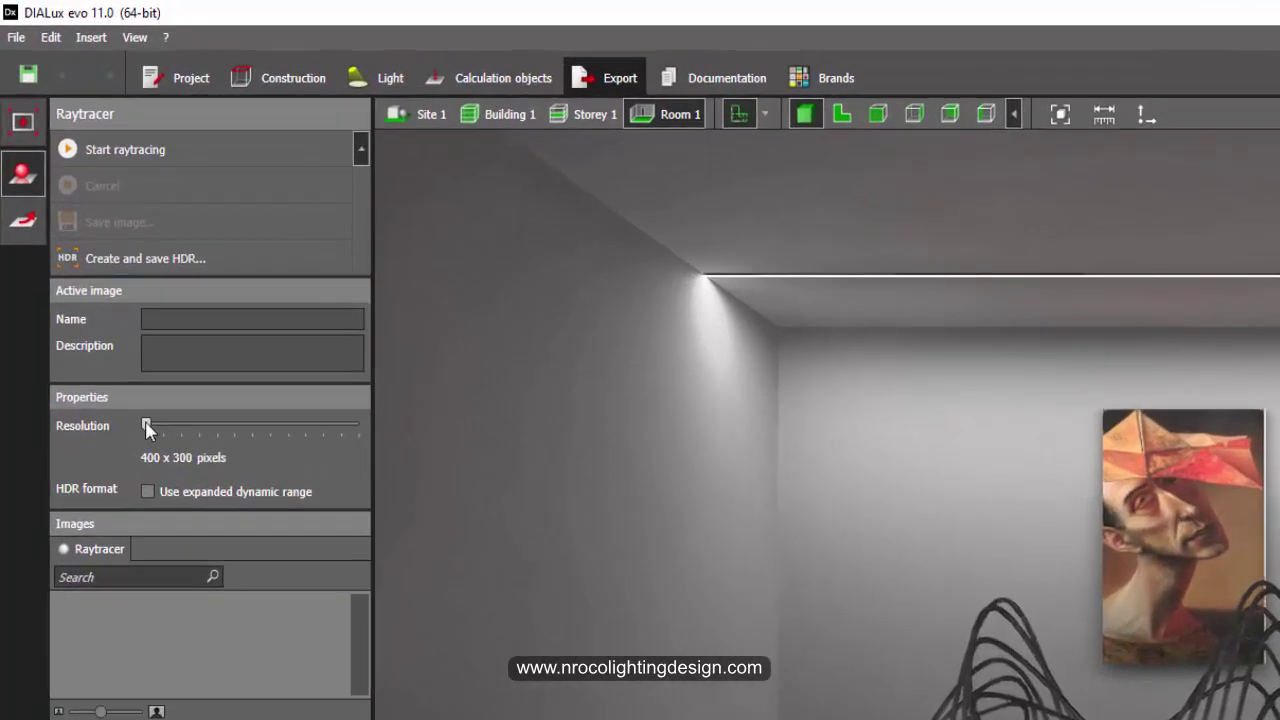
pyautogui.moveTo(111, 319); pyautogui.dragTo(166, 332)
pyautogui.moveTo(219, 439); pyautogui.dragTo(225, 450)
pyautogui.click(164, 150)
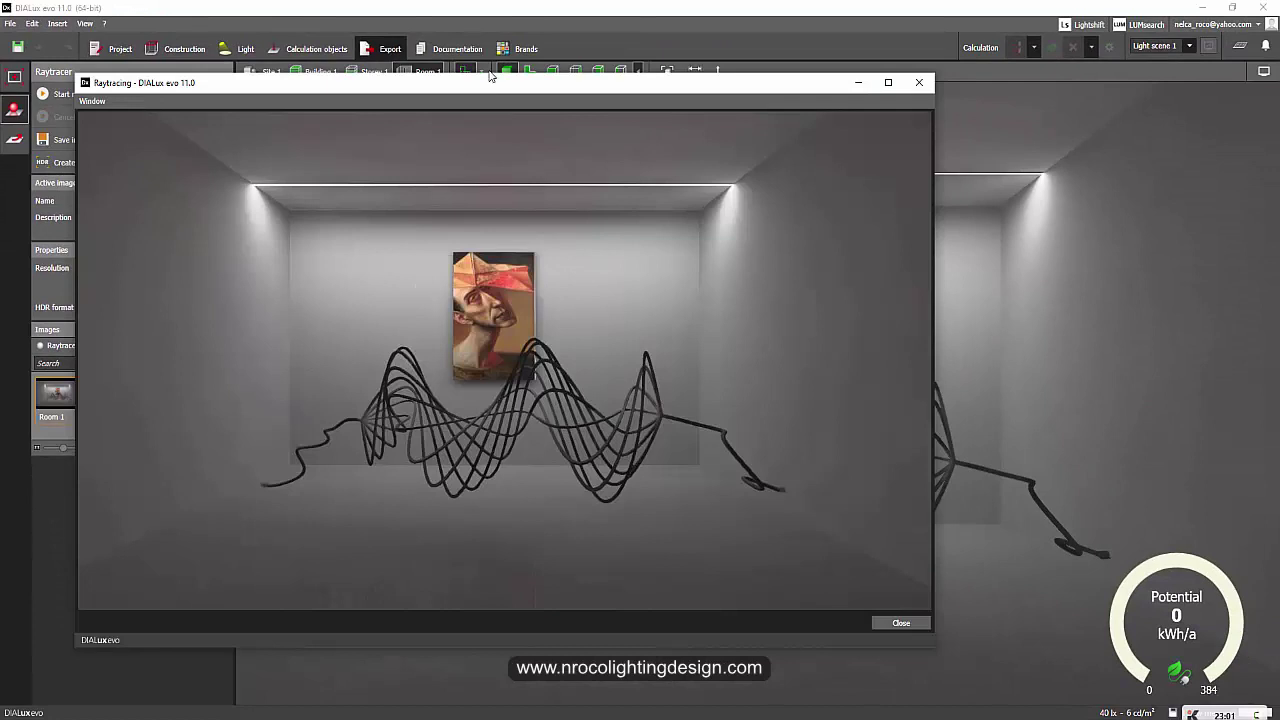
pyautogui.moveTo(487, 88); pyautogui.dragTo(681, 87)
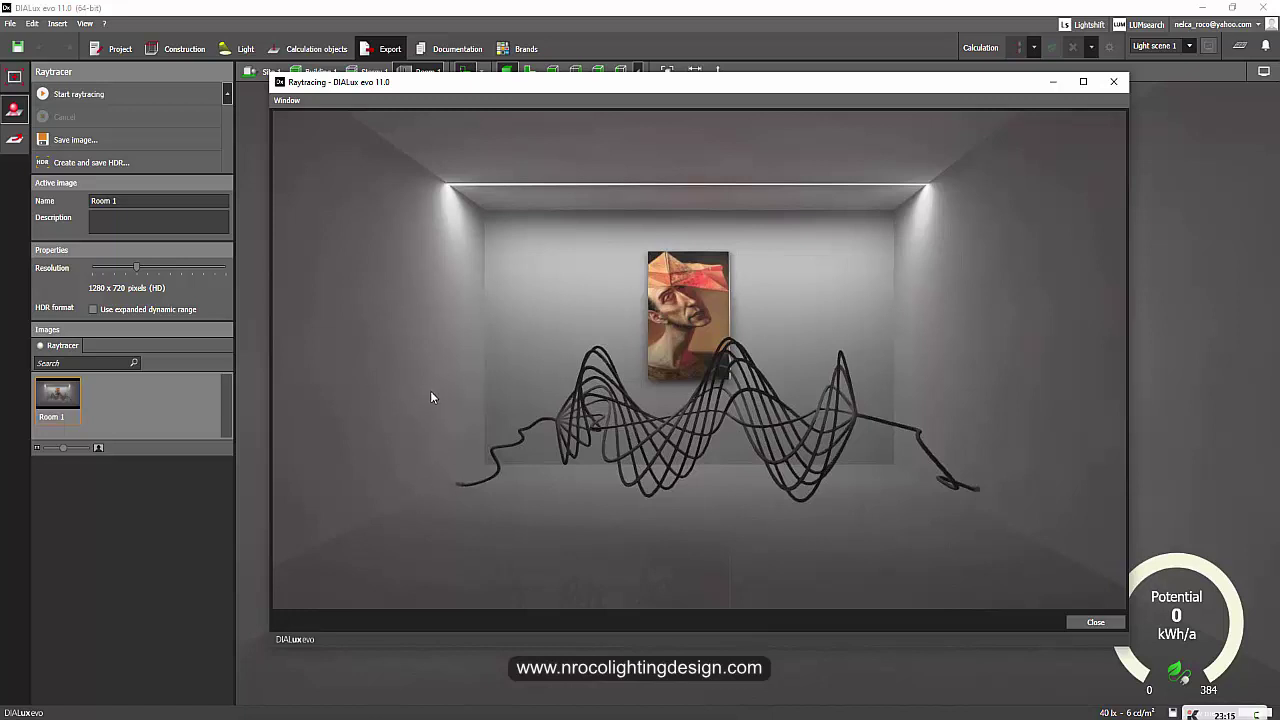
pyautogui.click(1114, 81)
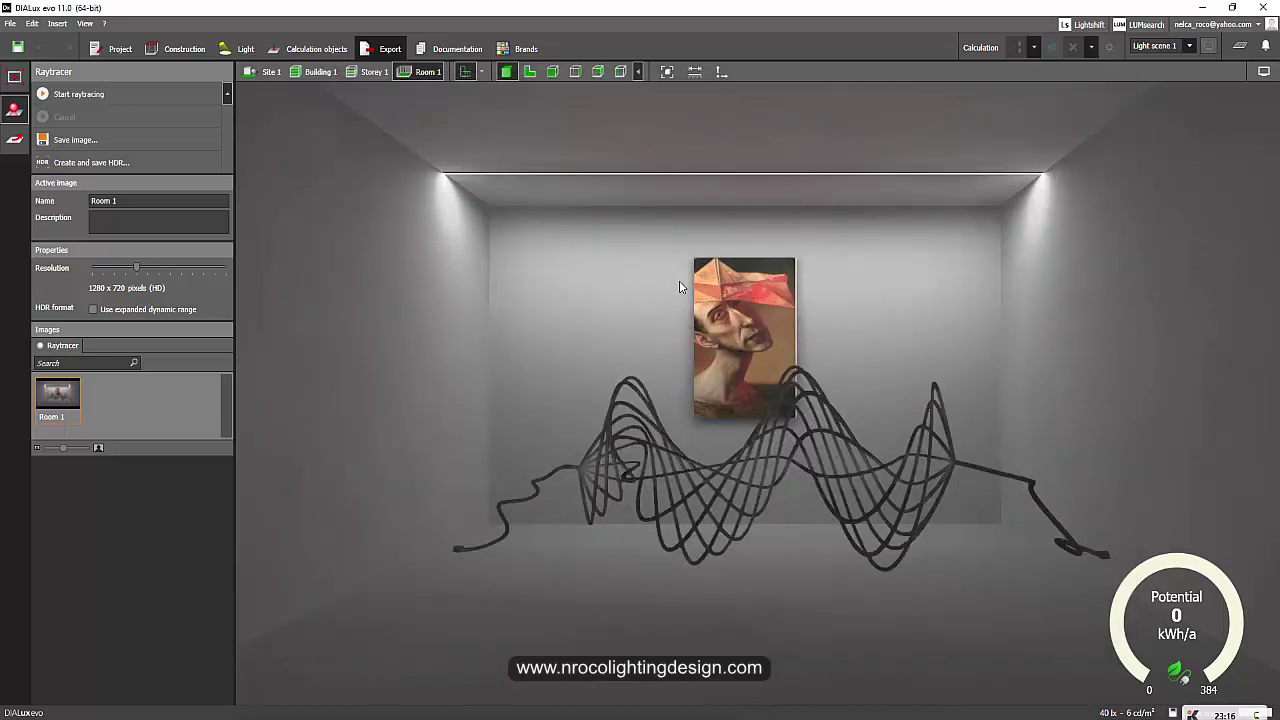
# Step: Pick the left wall's material, set its reflective coating to 30 %, and apply it to the left wall and the painting wall
pyautogui.click(184, 48)
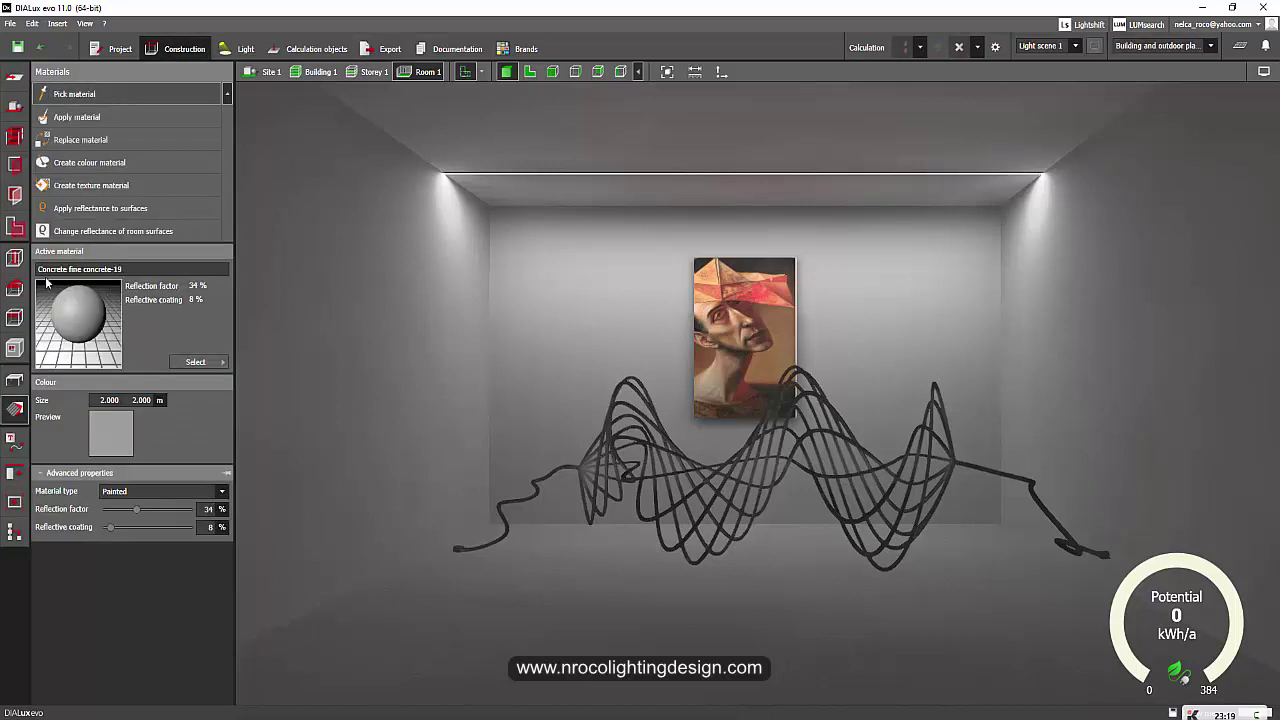
pyautogui.click(74, 94)
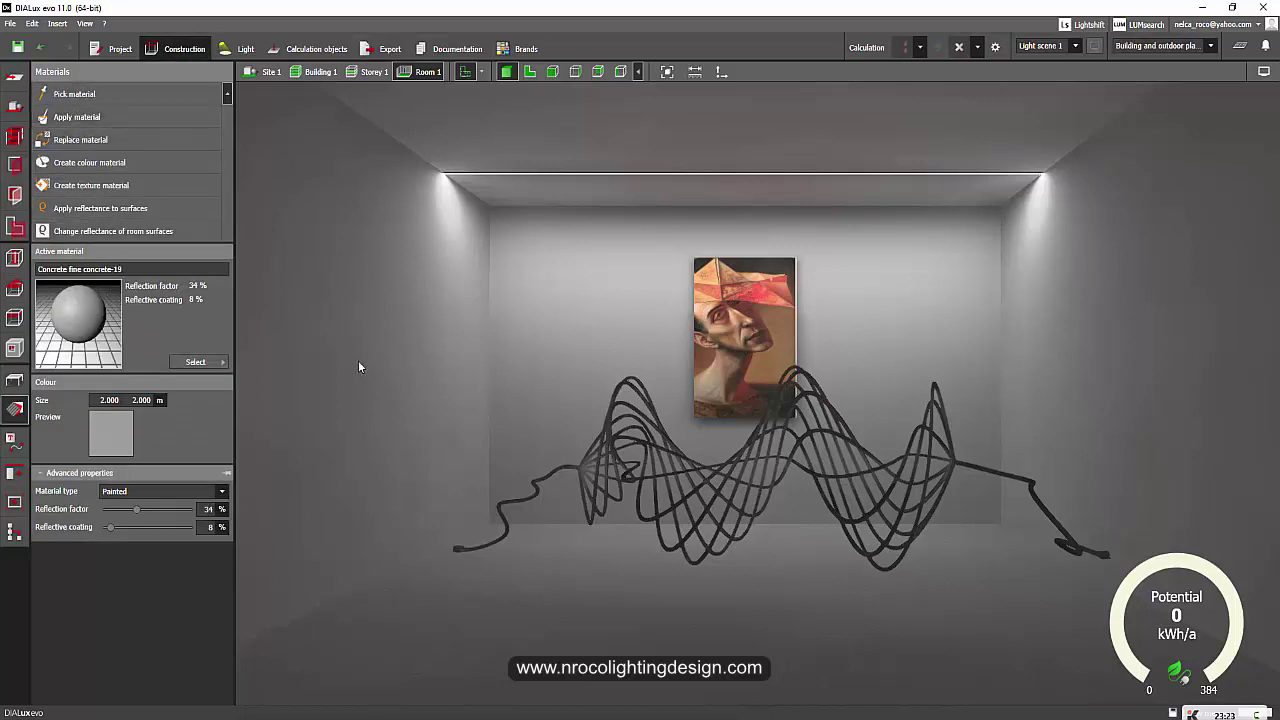
pyautogui.click(260, 447)
pyautogui.moveTo(100, 604); pyautogui.dragTo(121, 606)
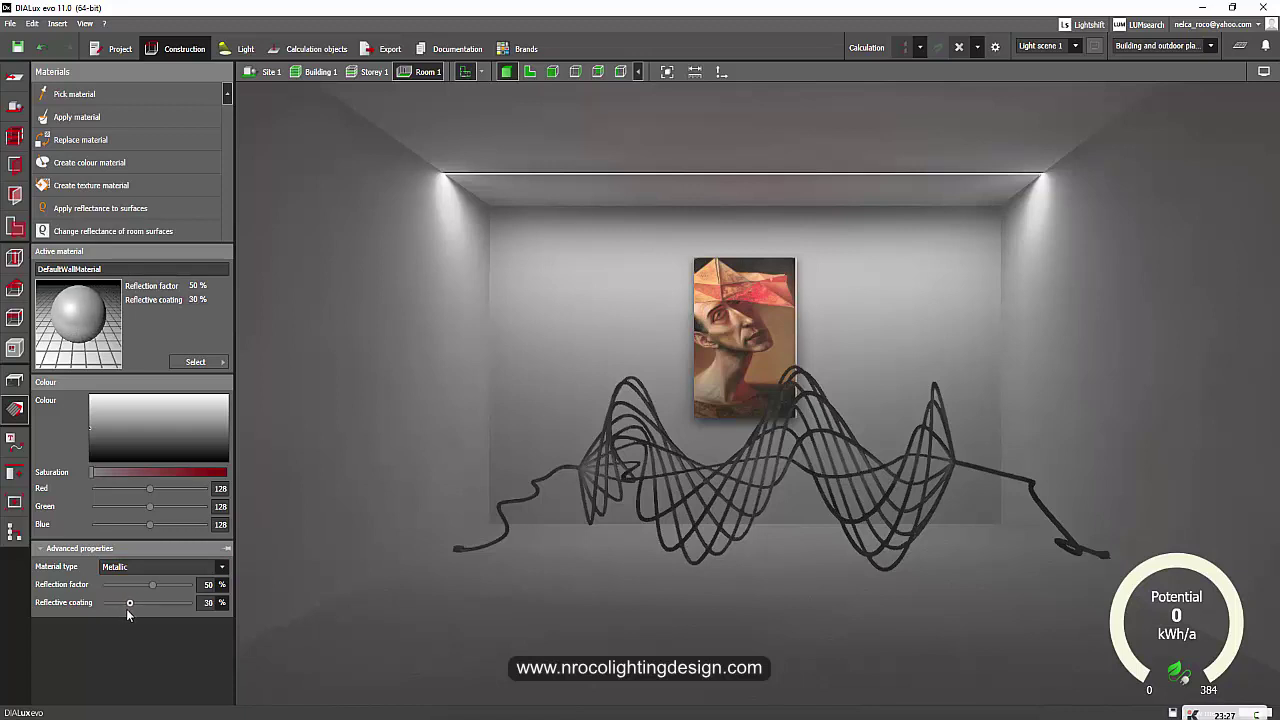
pyautogui.click(79, 118)
pyautogui.click(367, 361)
pyautogui.click(609, 391)
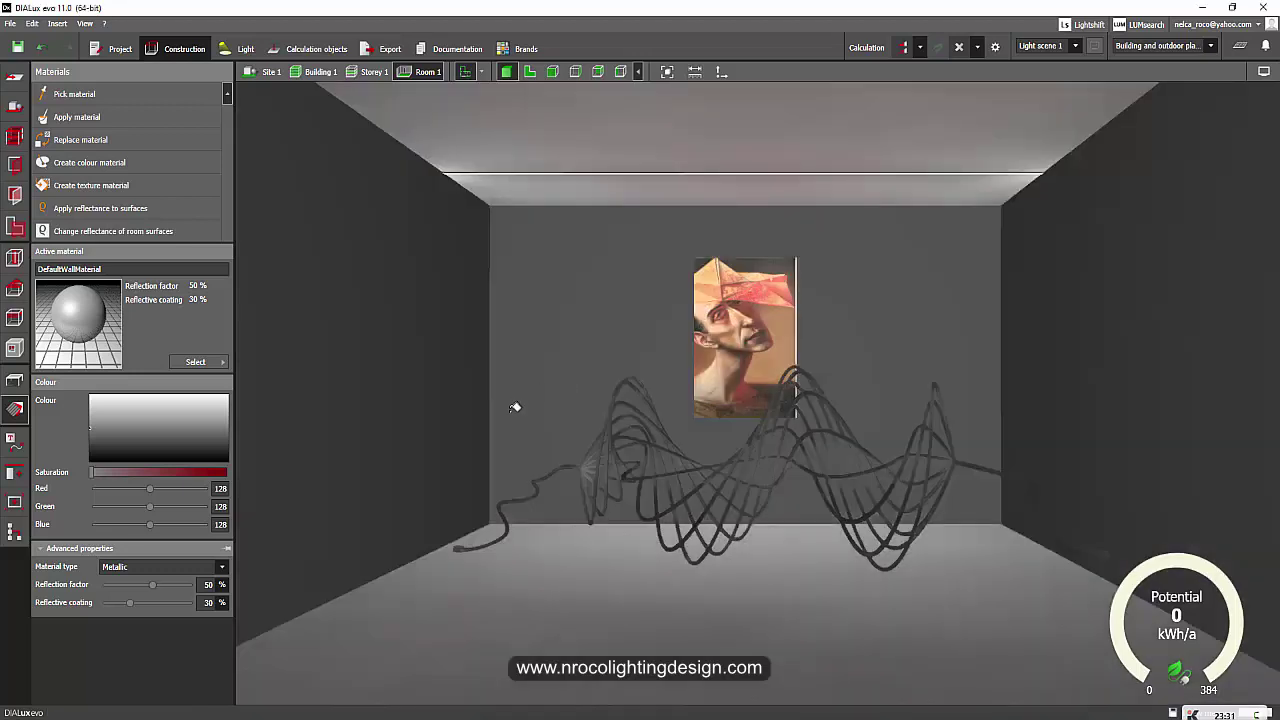
# Step: Recalculate the lighting with the reflective wall material and raytrace the same view of Room 1 again
pyautogui.click(904, 47)
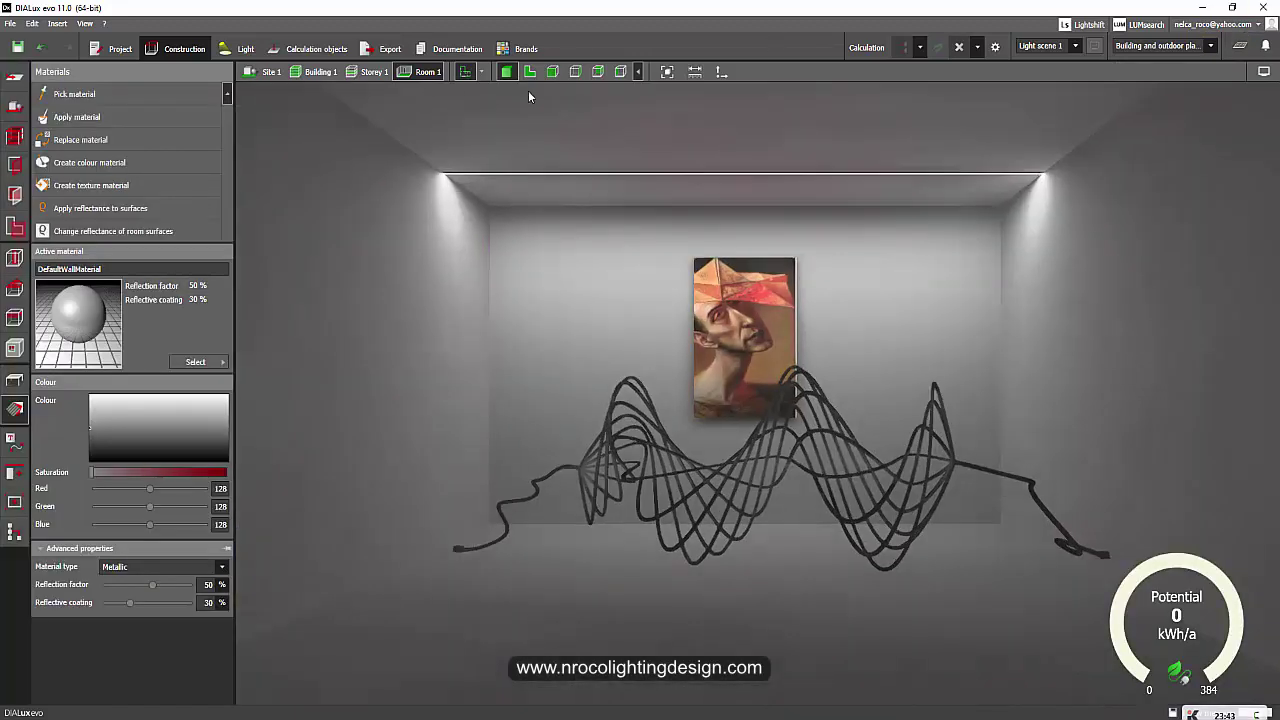
pyautogui.click(388, 48)
pyautogui.click(75, 94)
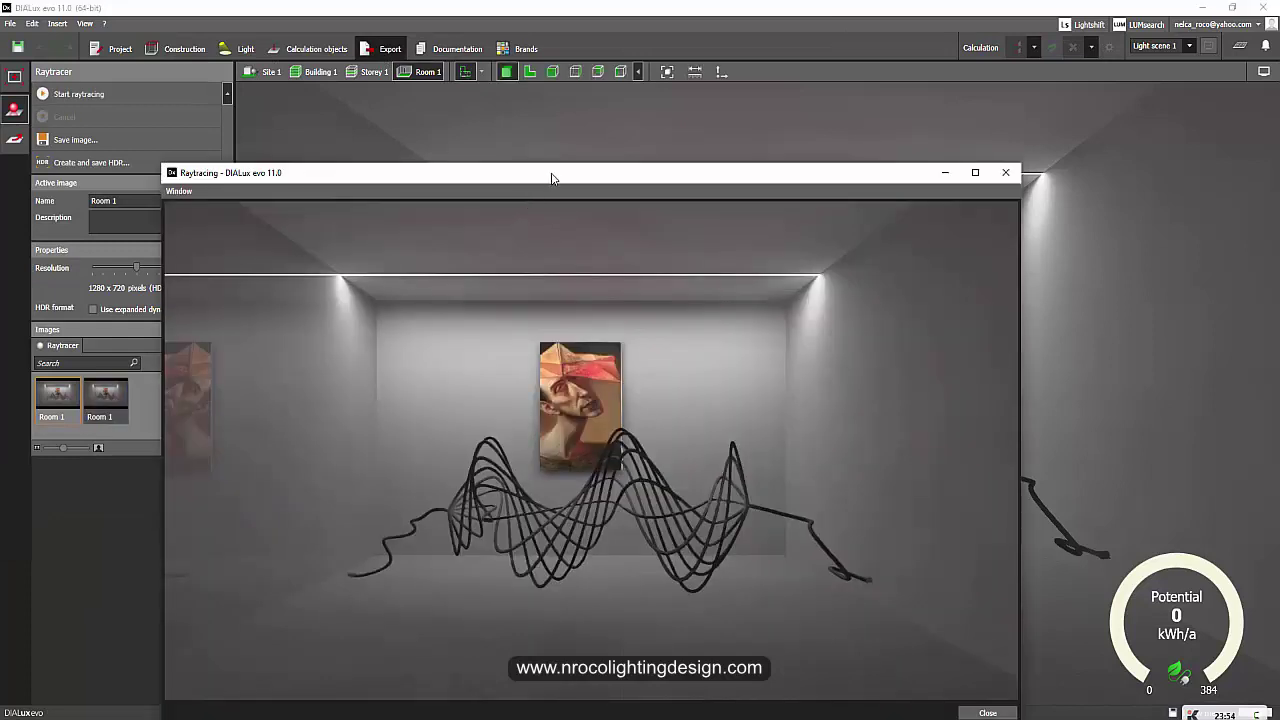
pyautogui.moveTo(551, 178); pyautogui.dragTo(653, 92)
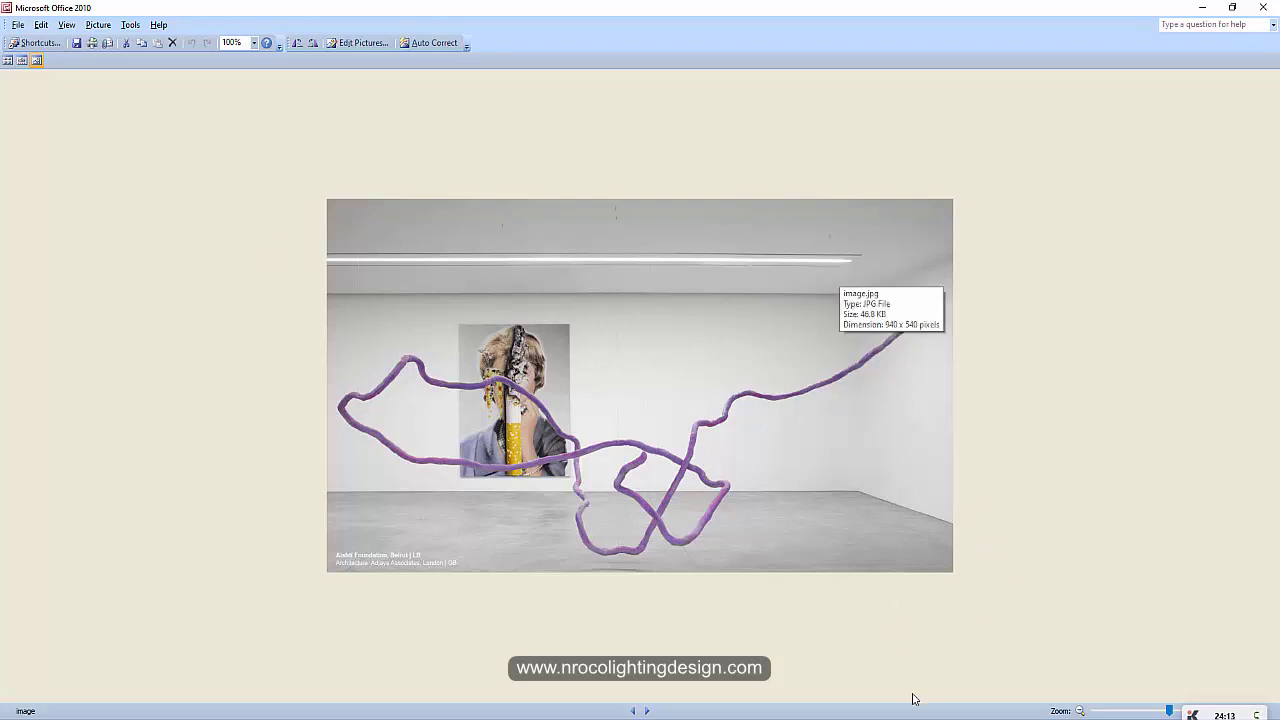
# Step: Switch from the reference photo back to DIALux evo and show the results overview beside the raytraced image
pyautogui.moveTo(914, 714)
pyautogui.click(811, 692)
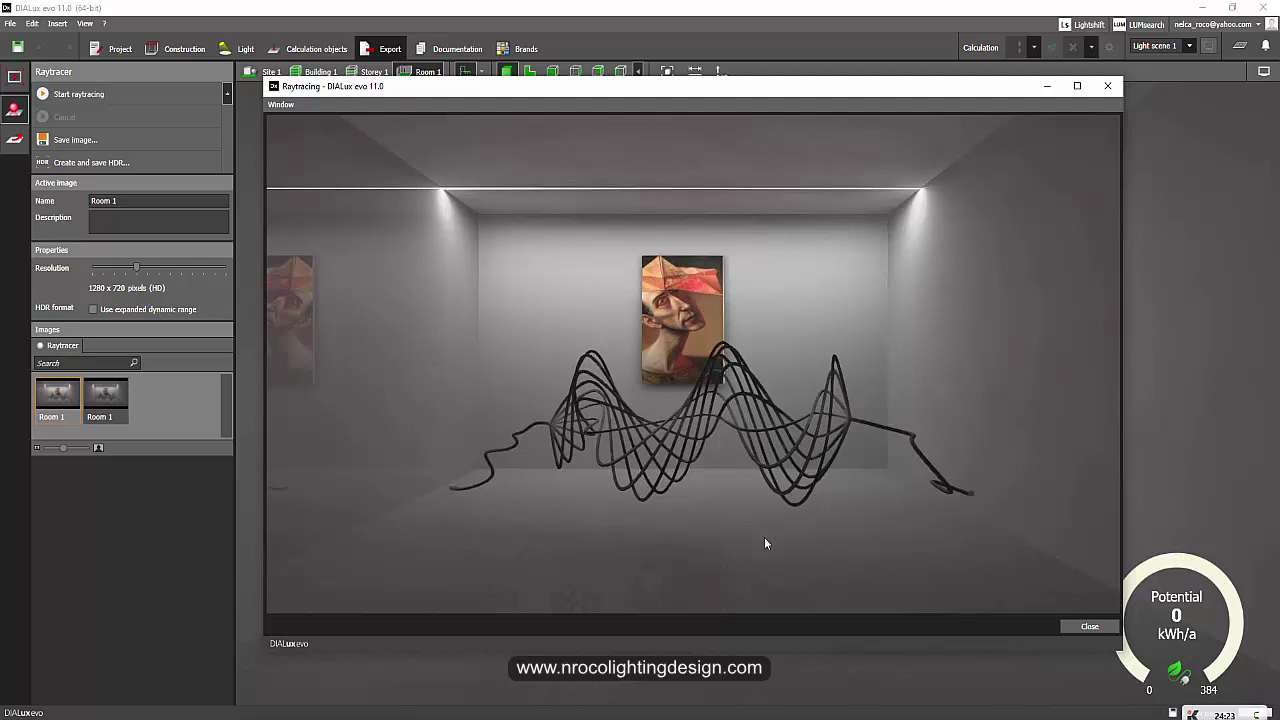
pyautogui.moveTo(1000, 86); pyautogui.dragTo(934, 112)
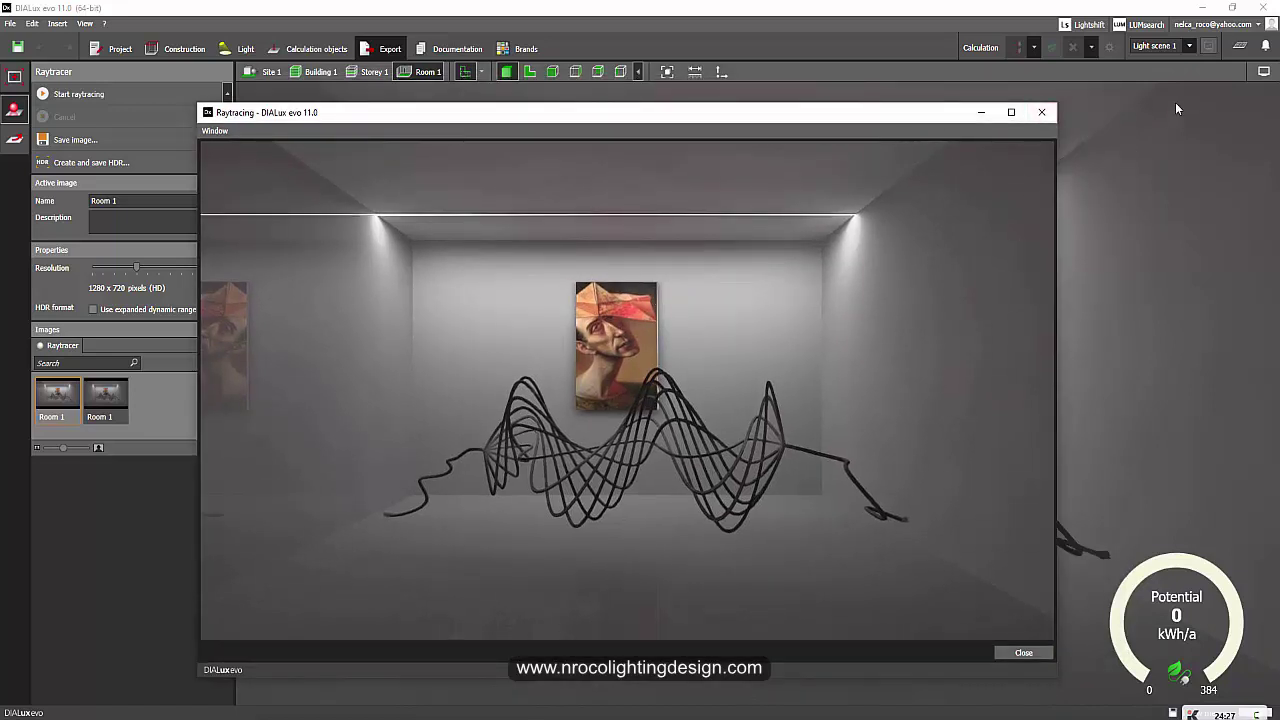
pyautogui.click(1240, 45)
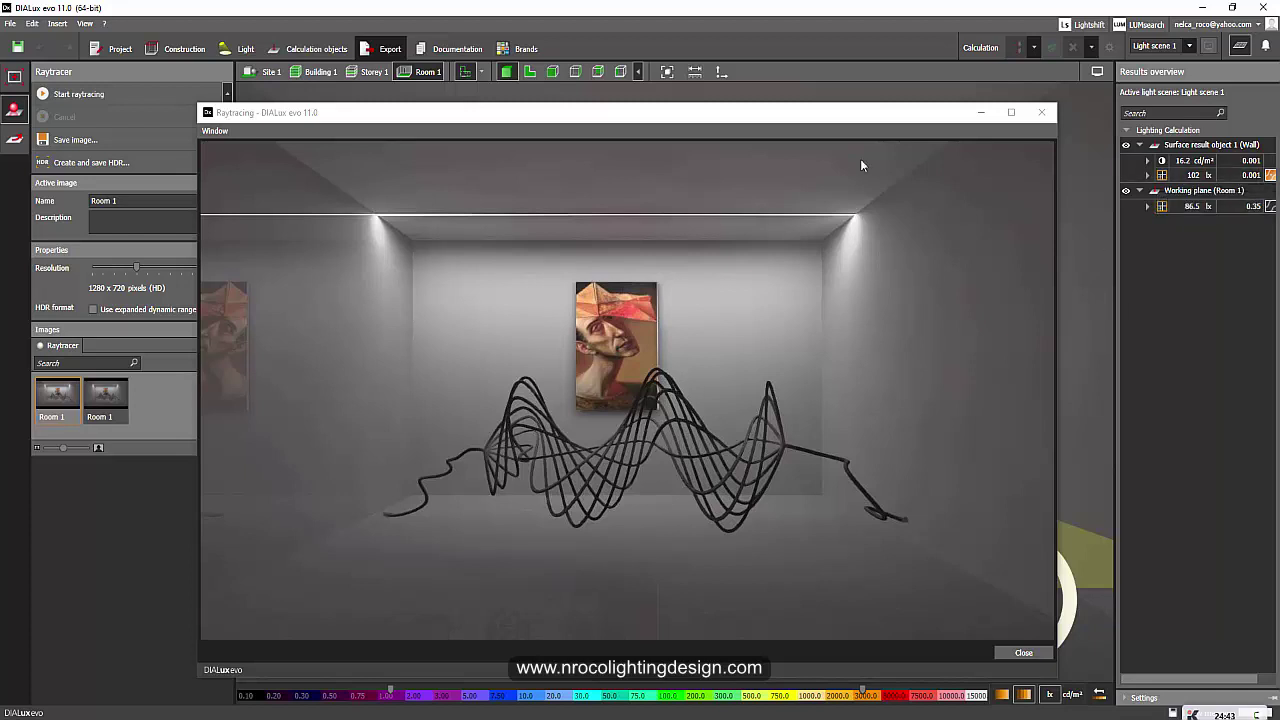
pyautogui.moveTo(800, 113); pyautogui.dragTo(839, 95)
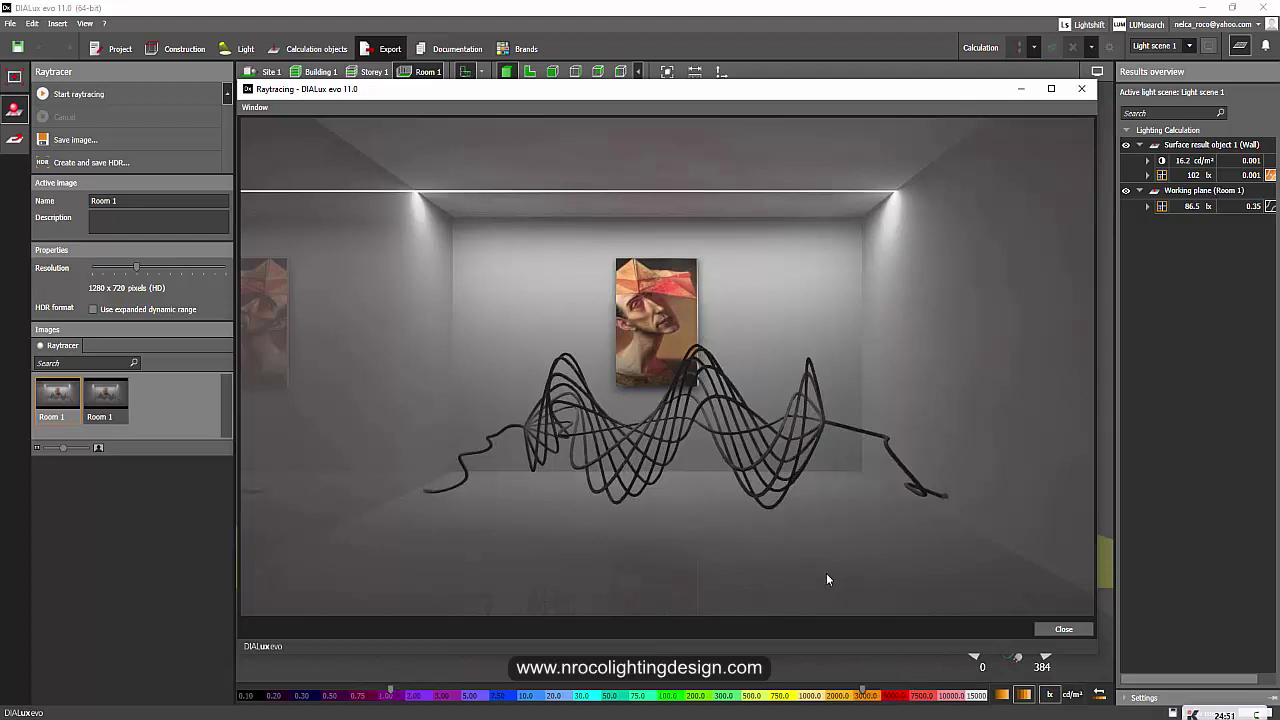
# Step: Switch to the browser to show the YouTube channel, and look through the lighting design courses in the Udemy search results
pyautogui.moveTo(570, 713)
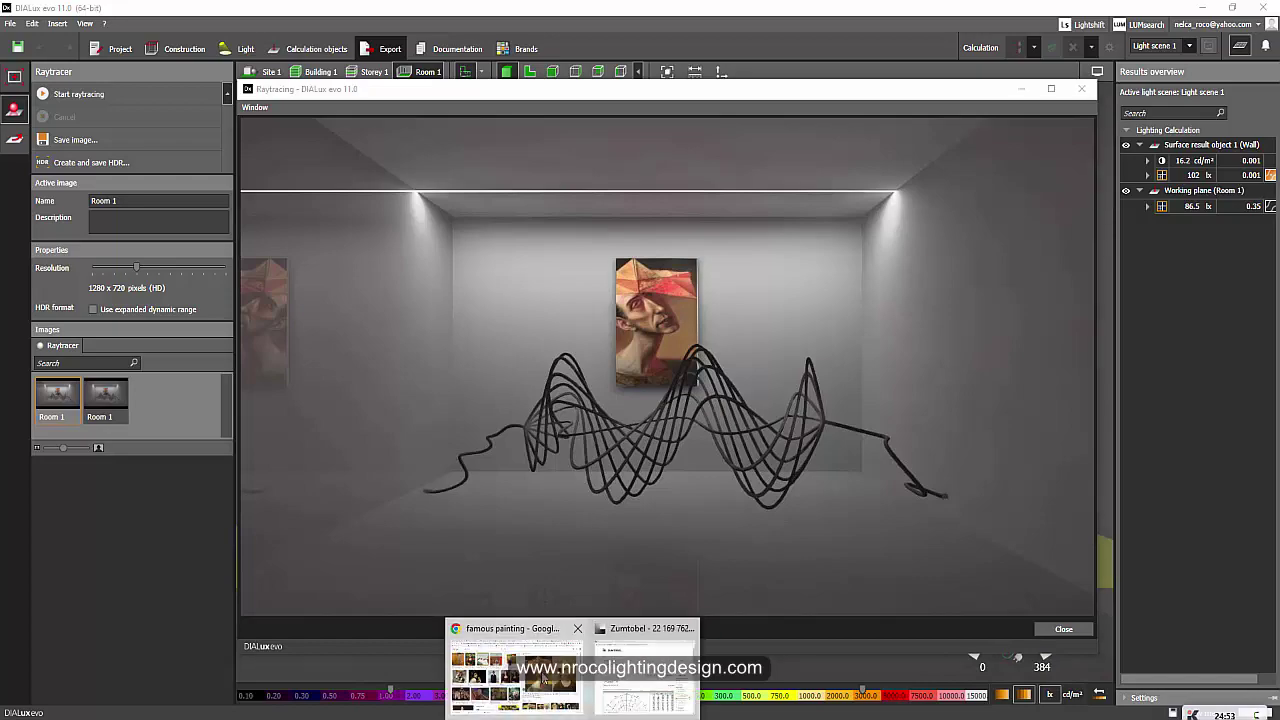
pyautogui.click(505, 660)
pyautogui.click(207, 10)
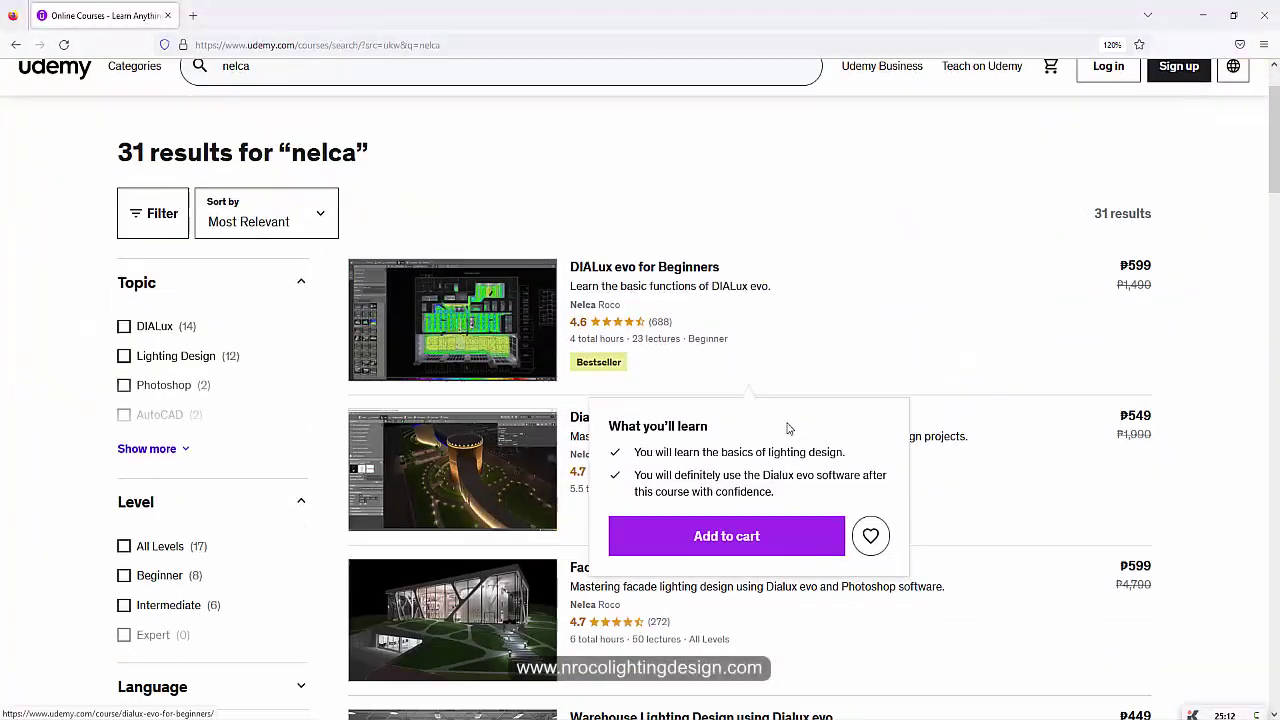
pyautogui.scroll(-2, 789, 426)
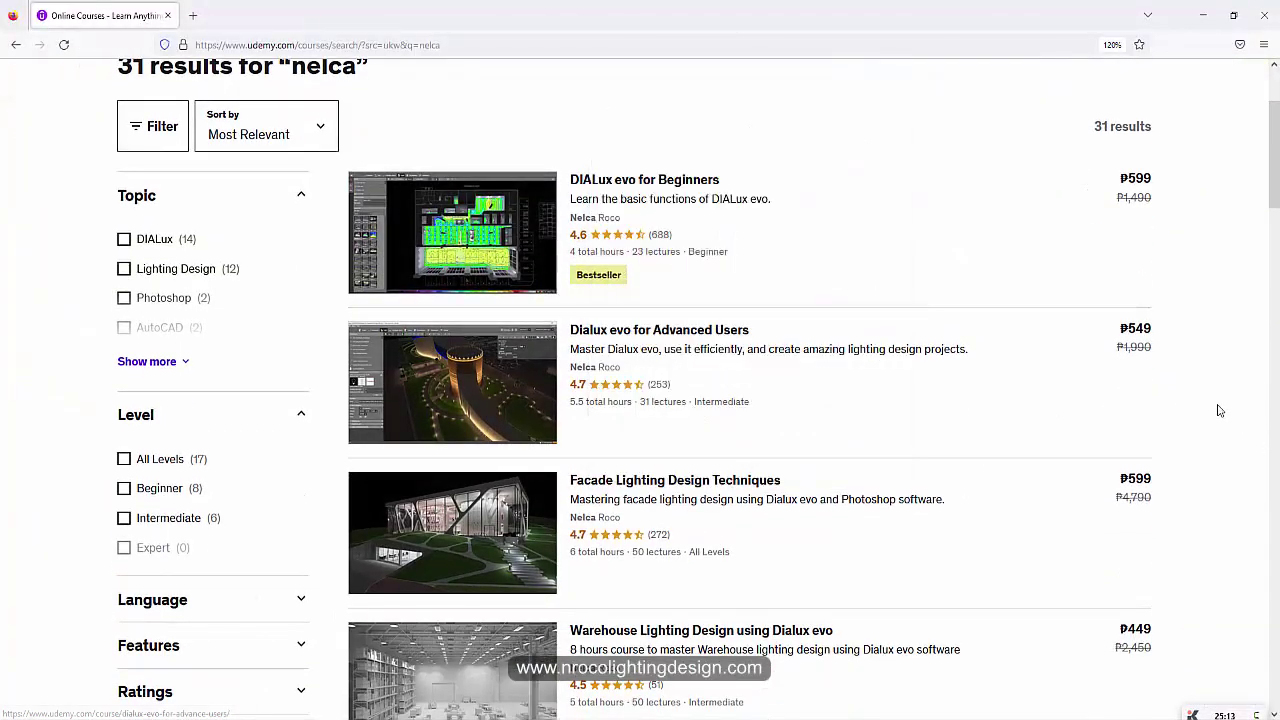
pyautogui.scroll(-4, 1110, 450)
pyautogui.scroll(4, 1140, 457)
pyautogui.scroll(-5, 1137, 457)
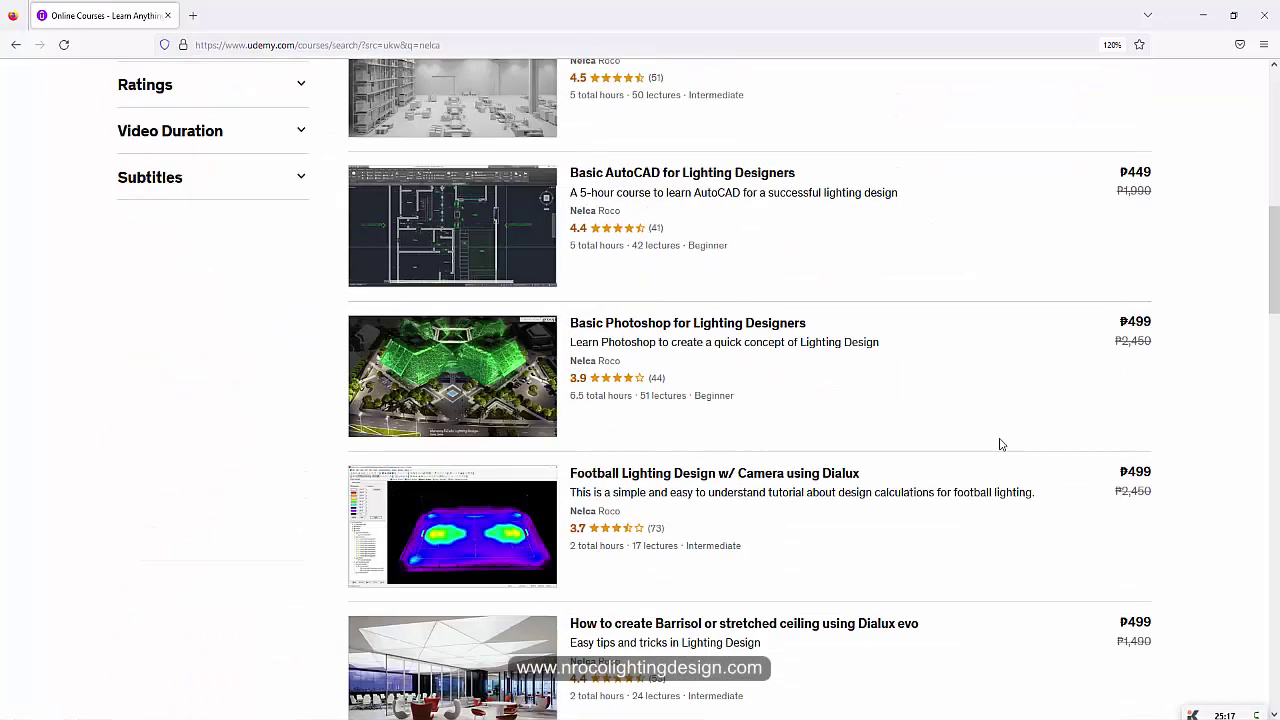
# Step: Look through the lighting design books in the Amazon search results and return to the raytraced image in DIALux evo
pyautogui.moveTo(572, 716)
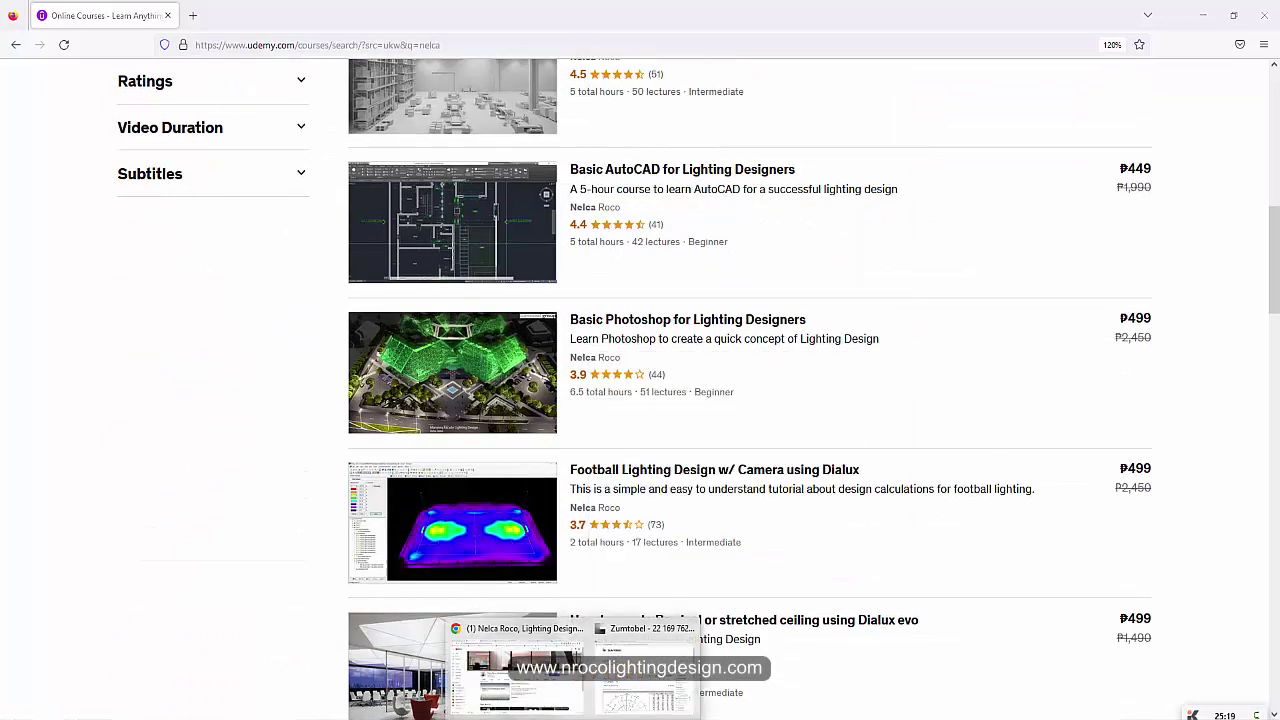
pyautogui.click(515, 668)
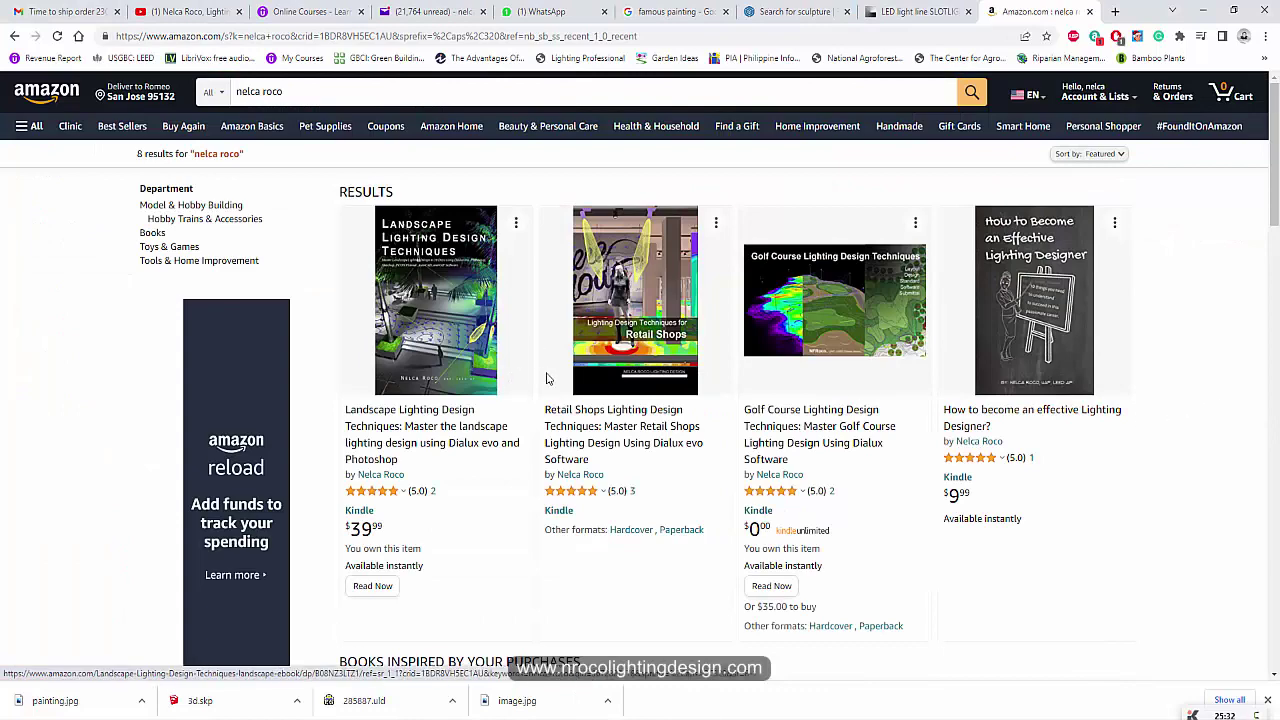
pyautogui.scroll(-1, 1113, 363)
pyautogui.scroll(-2, 1113, 363)
pyautogui.scroll(4, 1157, 397)
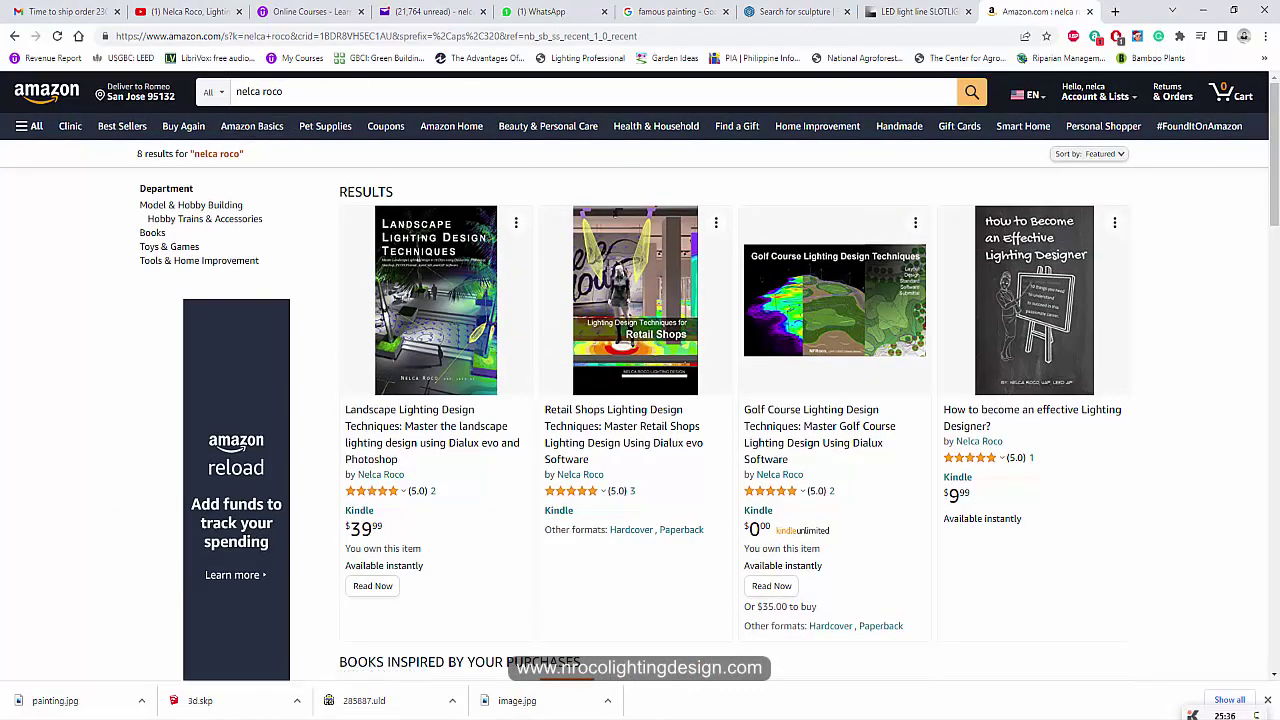
pyautogui.moveTo(866, 712)
pyautogui.click(866, 630)
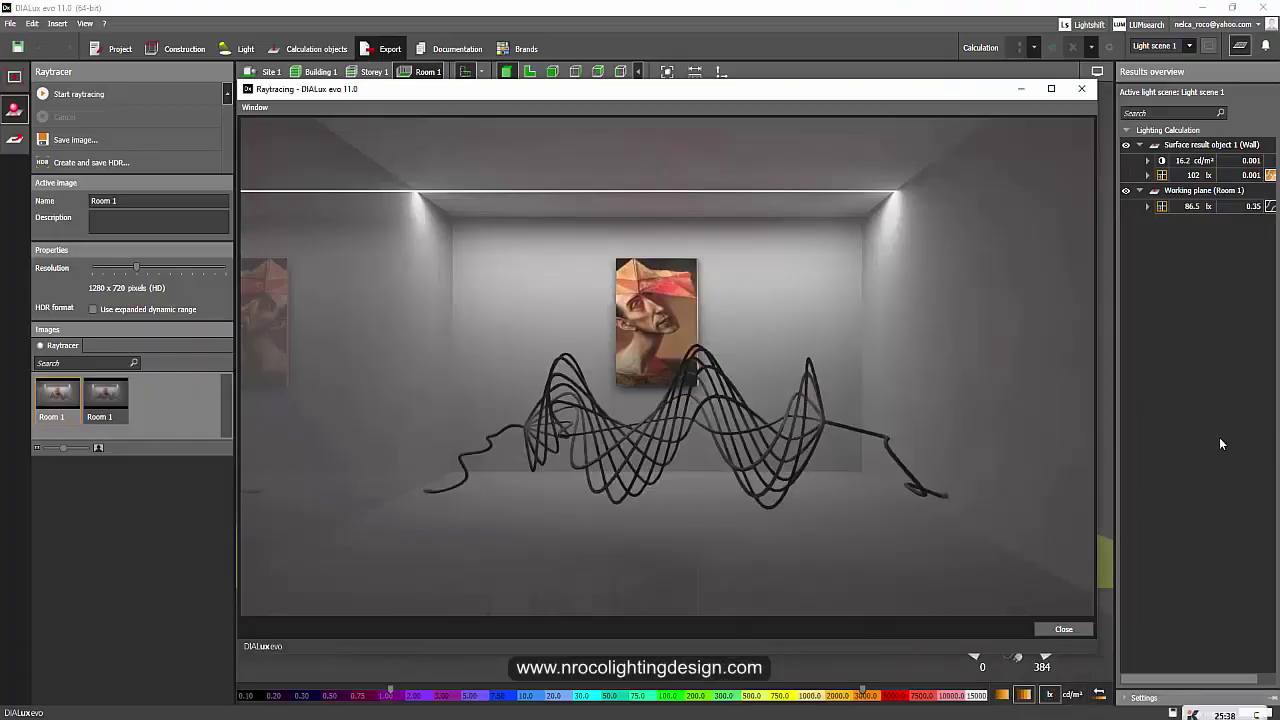